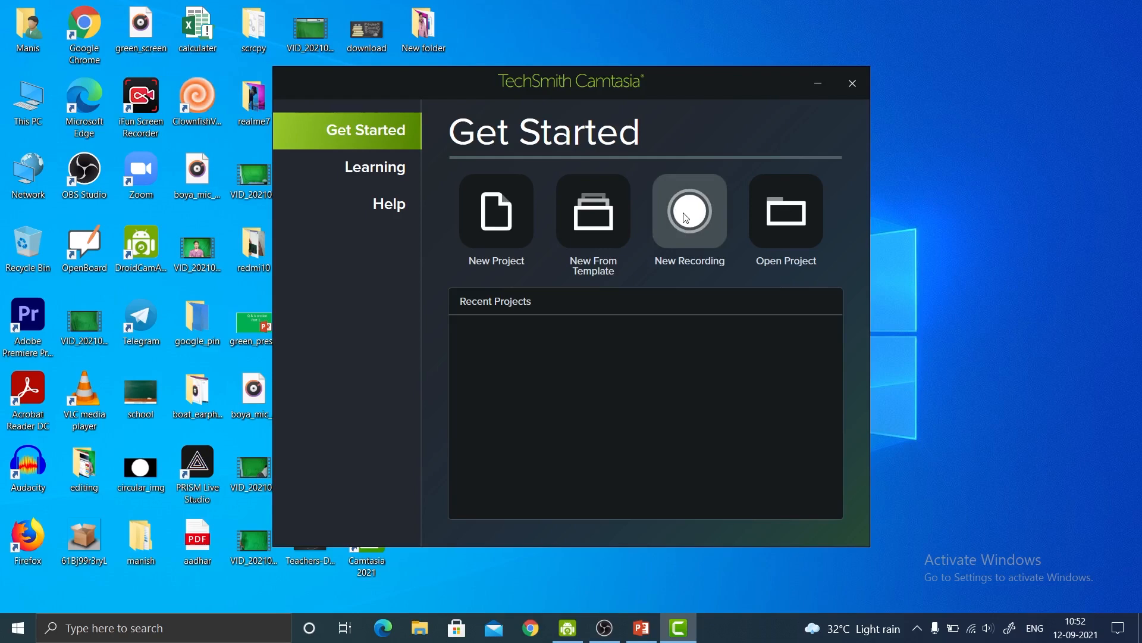
# - Open the setup for a new recording and move the recorder window away from the desktop icons
pyautogui.click(685, 217)
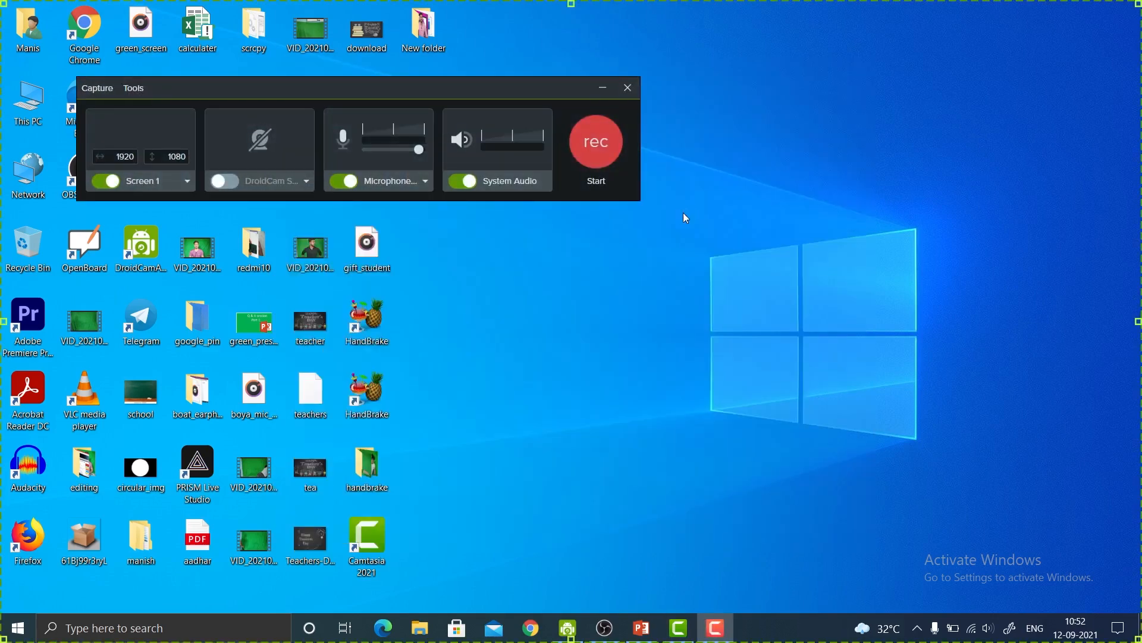
pyautogui.moveTo(445, 104); pyautogui.dragTo(788, 226)
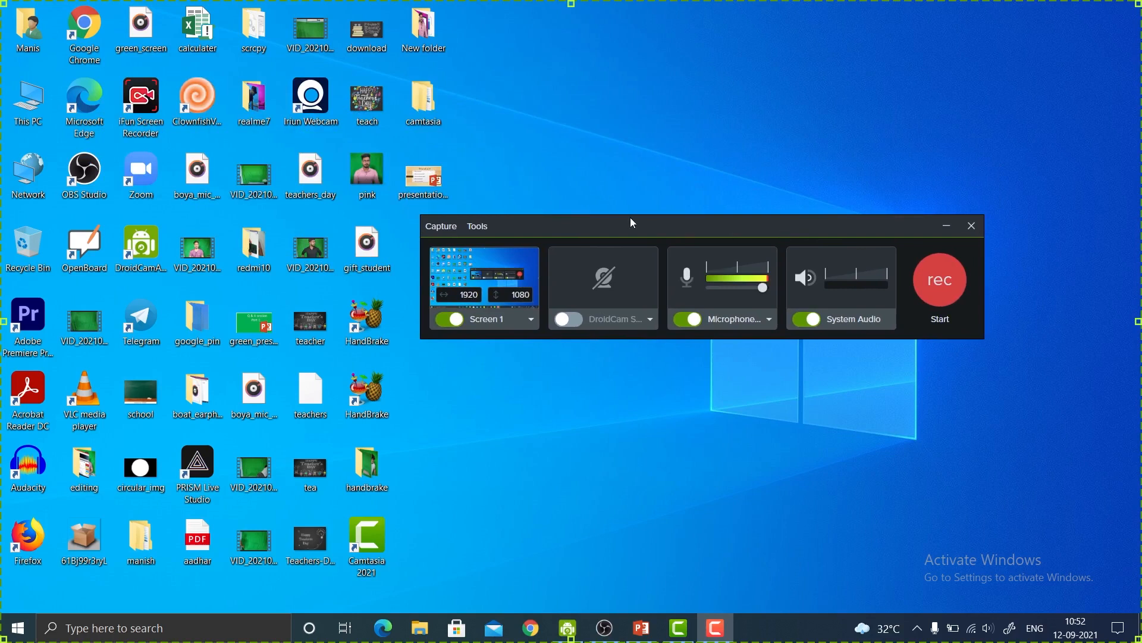
# - Try a custom capture region of about 1577 by 744 pixels, and return the capture area to full-screen Screen 1
pyautogui.click(525, 324)
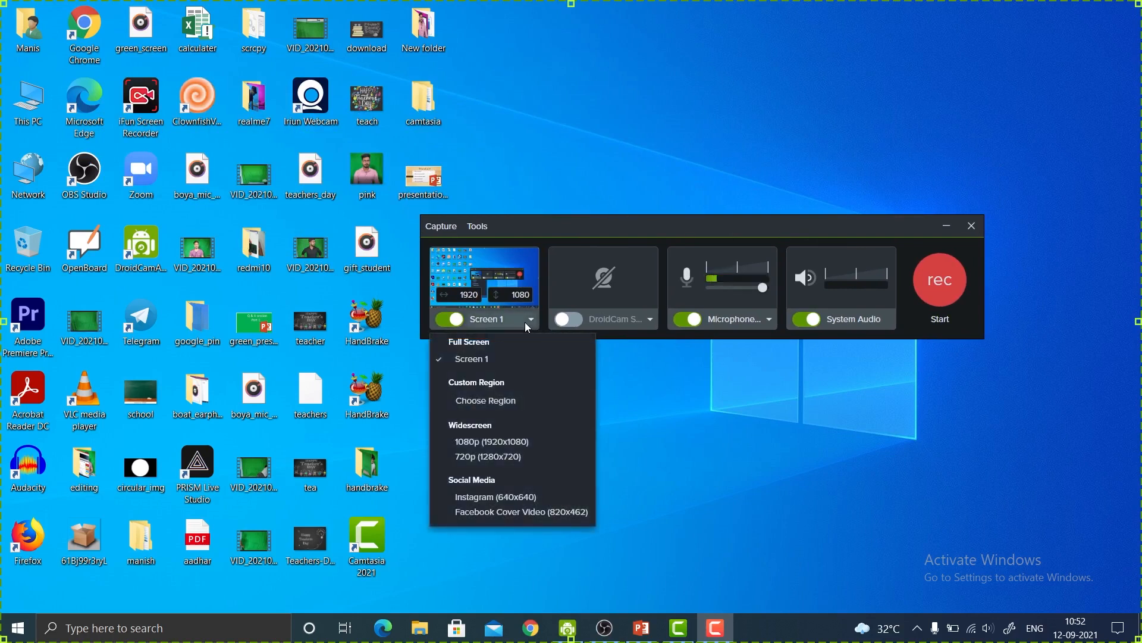
pyautogui.click(503, 399)
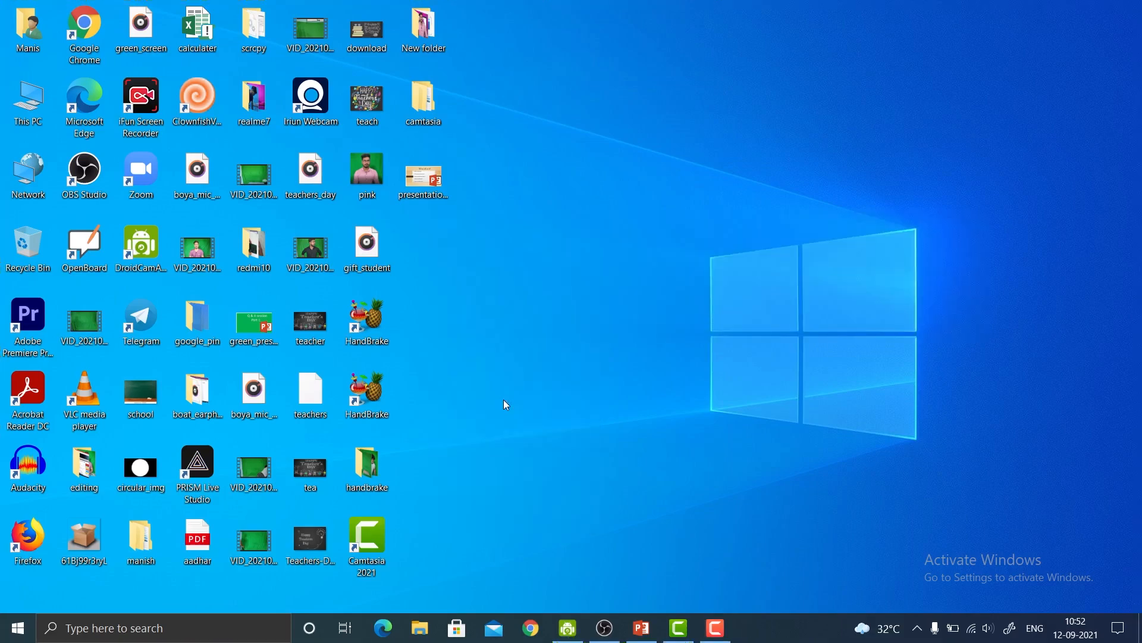
pyautogui.moveTo(72, 65); pyautogui.dragTo(1010, 507)
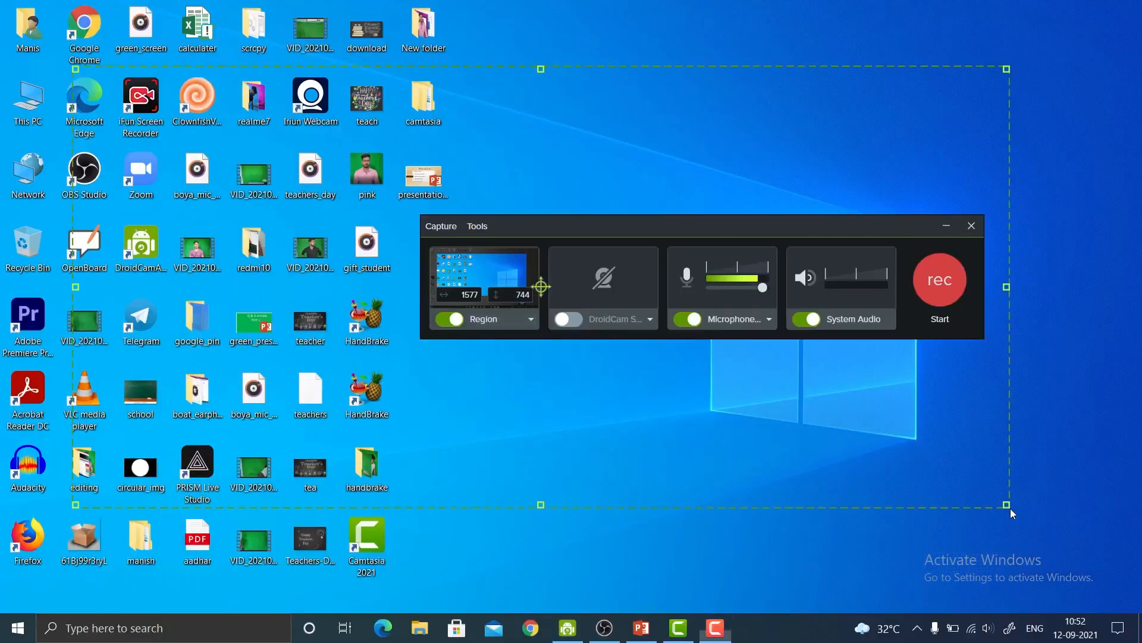
pyautogui.click(529, 320)
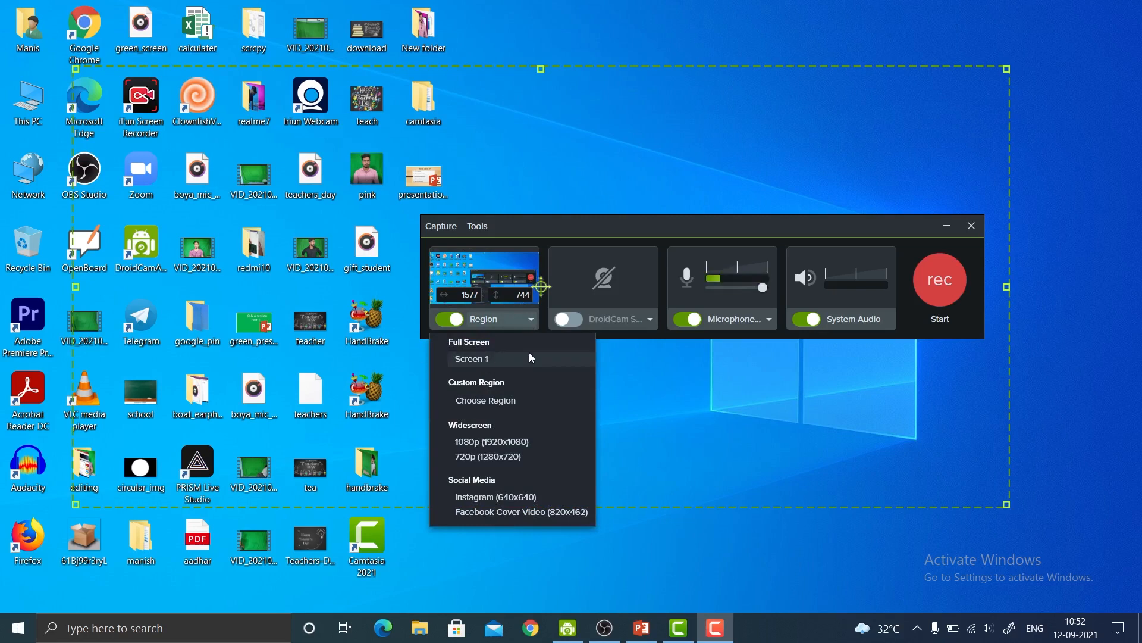
pyautogui.click(499, 359)
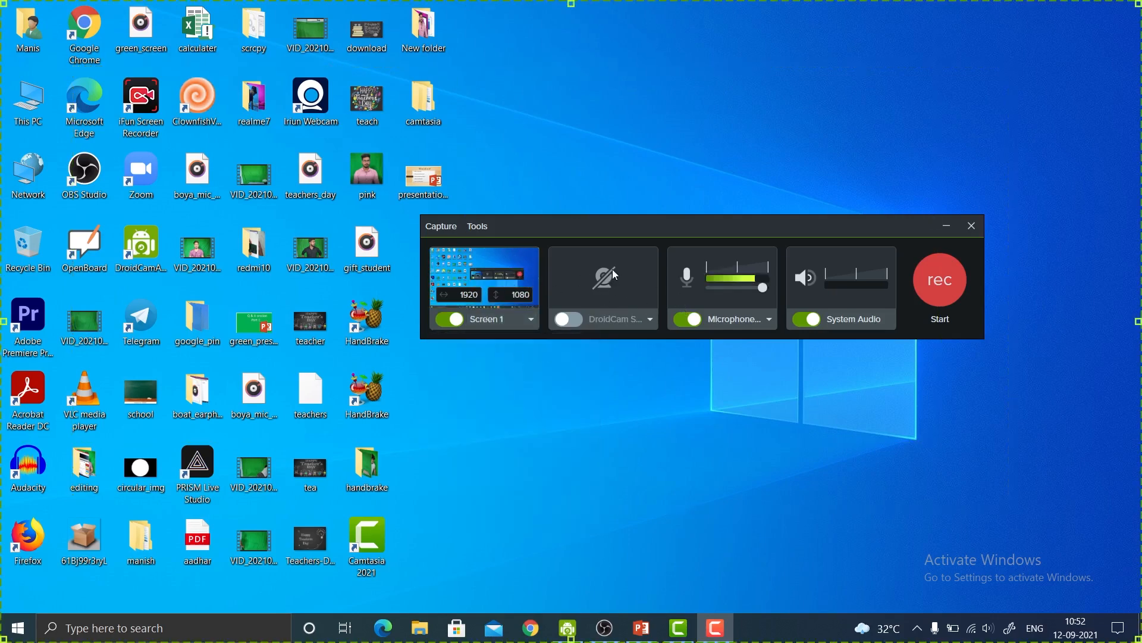
# - Turn on camera recording, trying the HP TrueVision HD Camera before choosing DroidCam Source 3
pyautogui.click(651, 319)
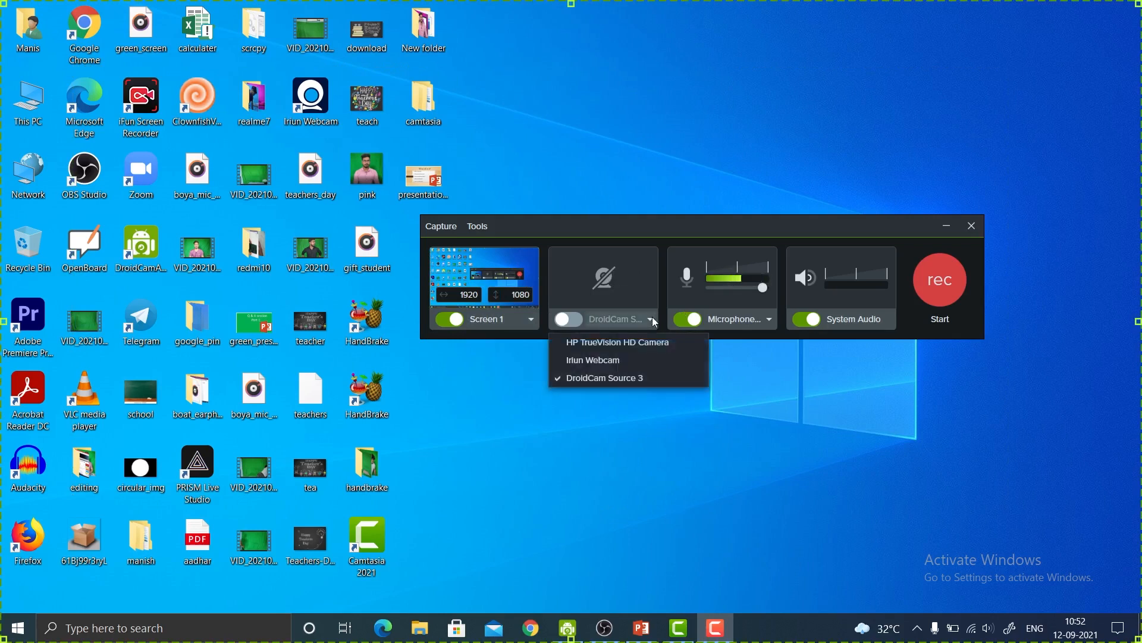
pyautogui.click(608, 344)
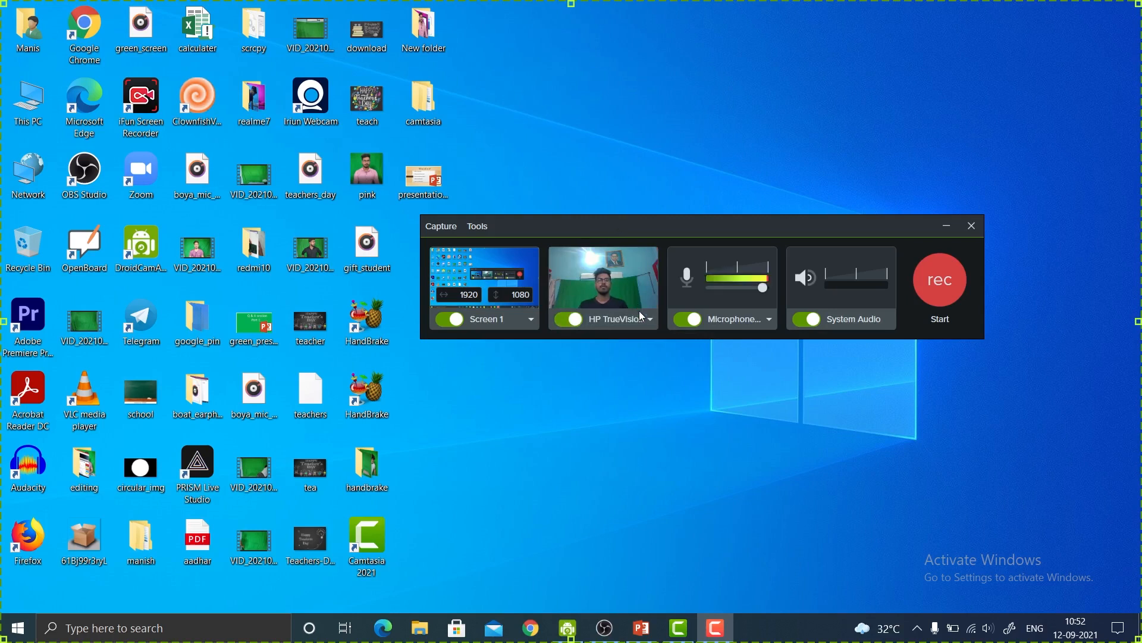
pyautogui.click(648, 323)
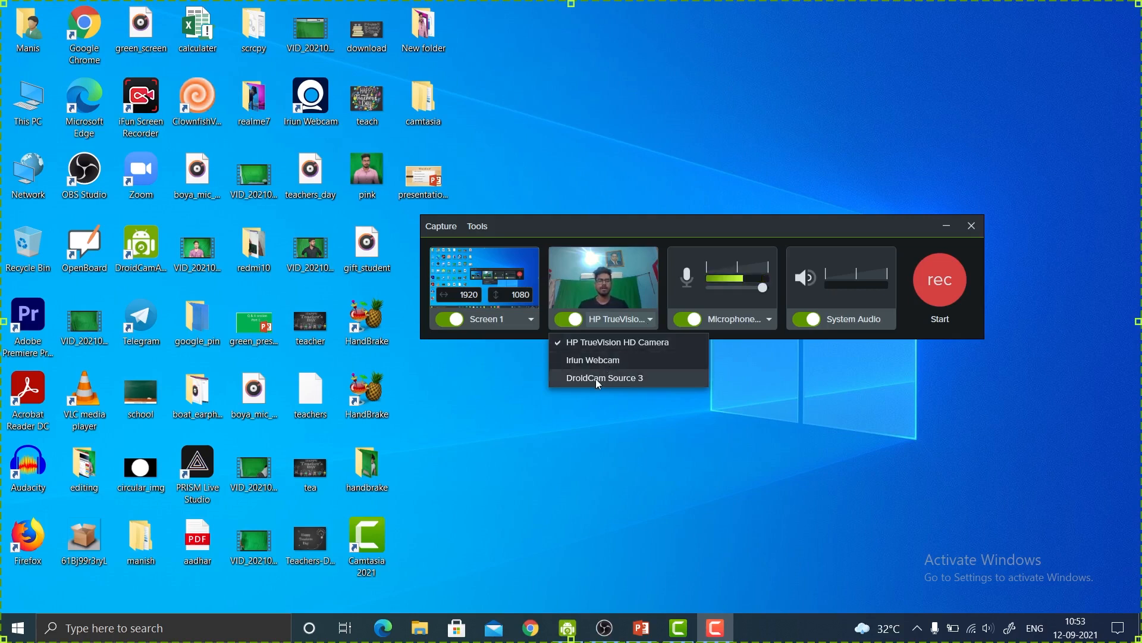
pyautogui.click(624, 377)
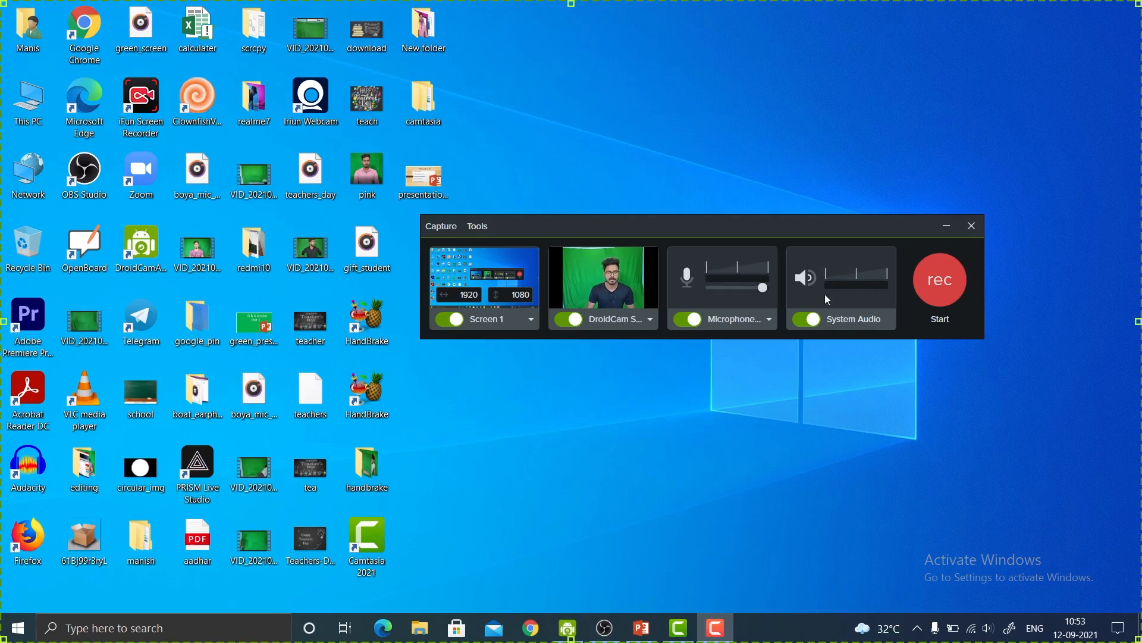
# - Start the recording and open OneNote 2016 through a Windows search for "one"
pyautogui.click(951, 297)
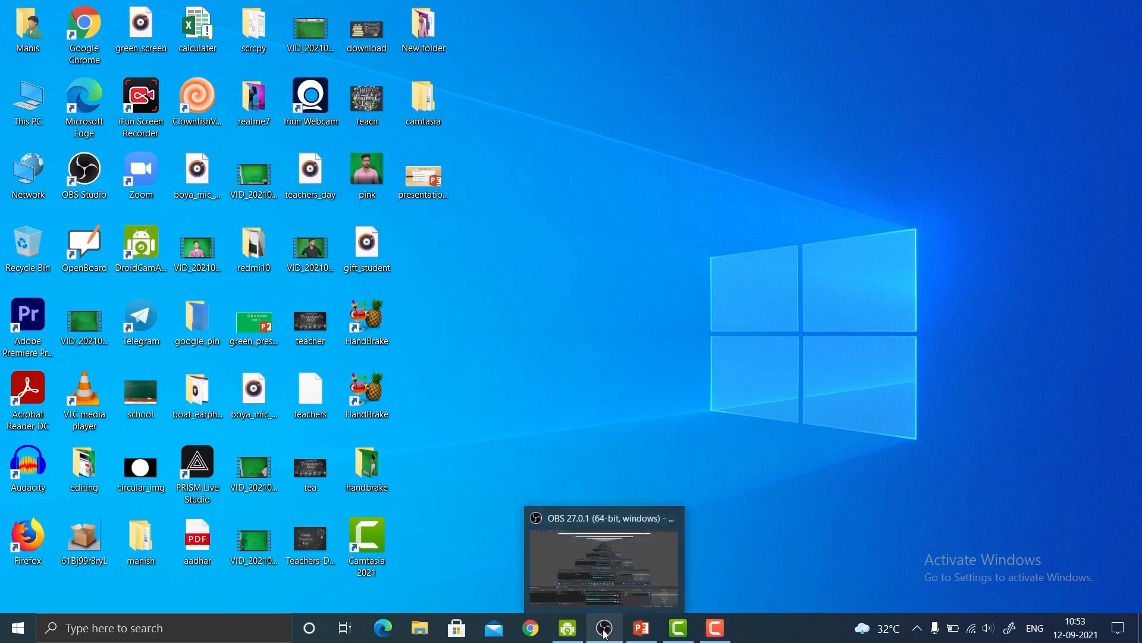
pyautogui.click(246, 637)
pyautogui.write('one')
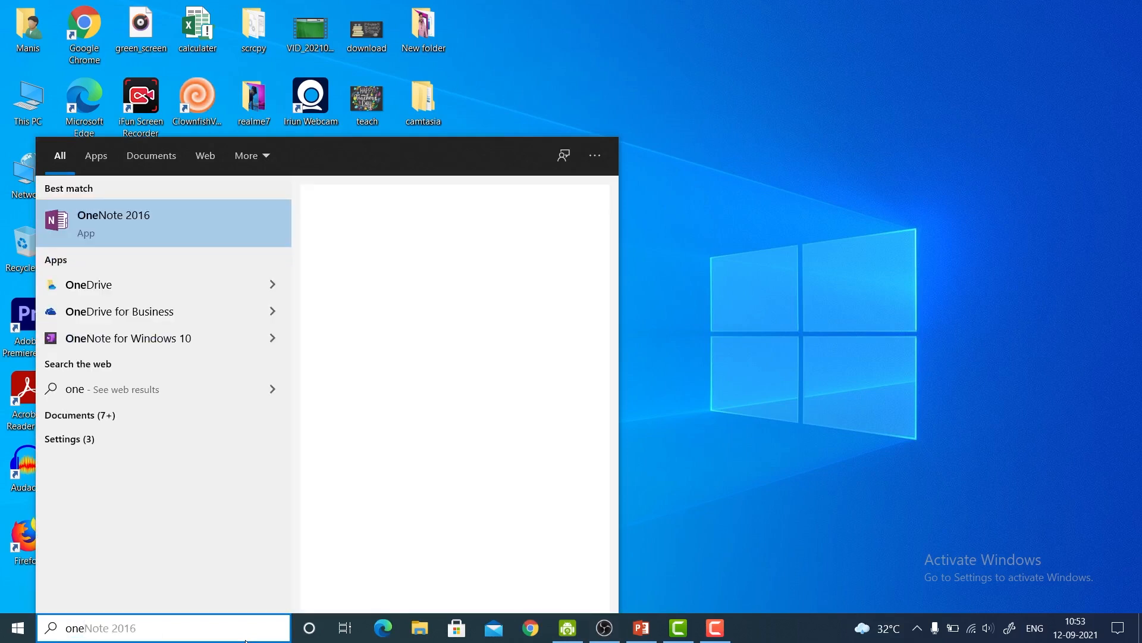
pyautogui.press('Return')
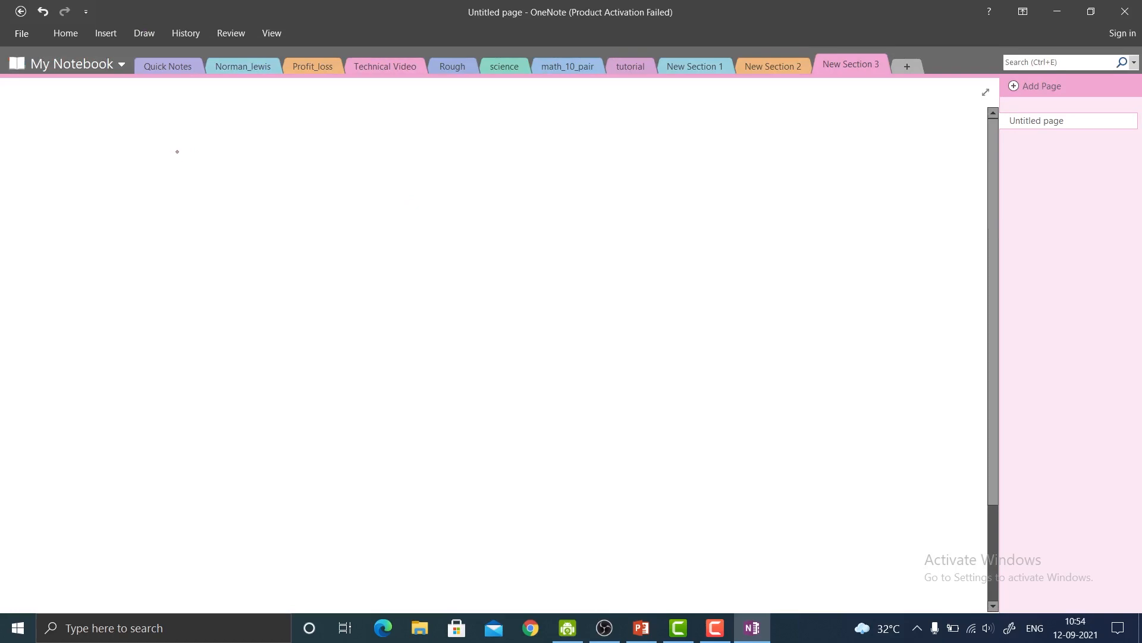
# - Handwrite the heading "Lec-1" near the upper part of the blank page and underline it
pyautogui.moveTo(174, 144)
pyautogui.mouseDown()
pyautogui.moveTo(174, 175)
pyautogui.moveTo(212, 168)
pyautogui.mouseUp()
pyautogui.moveTo(225, 153)
pyautogui.mouseDown()
pyautogui.moveTo(226, 167)
pyautogui.moveTo(253, 155)
pyautogui.mouseUp()
pyautogui.moveTo(260, 150); pyautogui.dragTo(257, 152)
pyautogui.moveTo(176, 196); pyautogui.dragTo(296, 169)
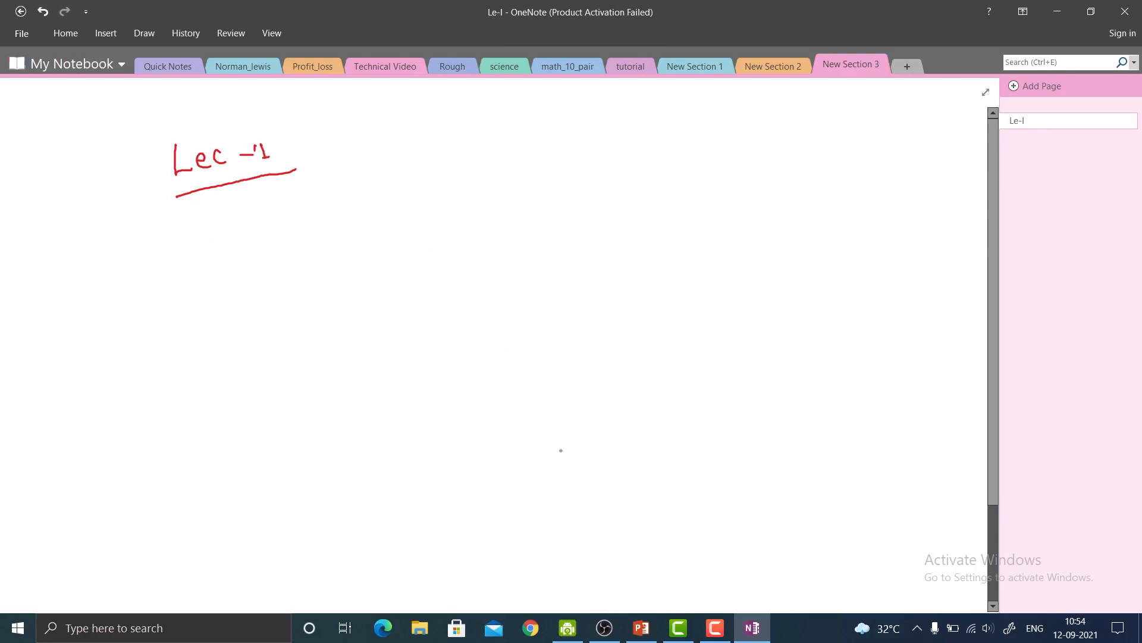
# - Draw two short downward arrows low on the page, and handwrite "Simple Interest" with an underline beneath the "Lec-1" heading
pyautogui.moveTo(605, 546)
pyautogui.mouseDown()
pyautogui.moveTo(612, 592)
pyautogui.moveTo(622, 582)
pyautogui.mouseUp()
pyautogui.moveTo(697, 554)
pyautogui.mouseDown()
pyautogui.moveTo(706, 590)
pyautogui.moveTo(715, 583)
pyautogui.mouseUp()
pyautogui.moveTo(258, 226)
pyautogui.mouseDown()
pyautogui.moveTo(249, 247)
pyautogui.moveTo(297, 244)
pyautogui.moveTo(305, 256)
pyautogui.mouseUp()
pyautogui.click(271, 227)
pyautogui.moveTo(301, 237); pyautogui.dragTo(316, 244)
pyautogui.moveTo(319, 237)
pyautogui.mouseDown()
pyautogui.moveTo(377, 234)
pyautogui.moveTo(380, 216)
pyautogui.moveTo(400, 238)
pyautogui.mouseUp()
pyautogui.moveTo(402, 219)
pyautogui.mouseDown()
pyautogui.moveTo(406, 237)
pyautogui.moveTo(415, 224)
pyautogui.mouseUp()
pyautogui.moveTo(409, 229); pyautogui.dragTo(444, 231)
pyautogui.moveTo(441, 225); pyautogui.dragTo(453, 219)
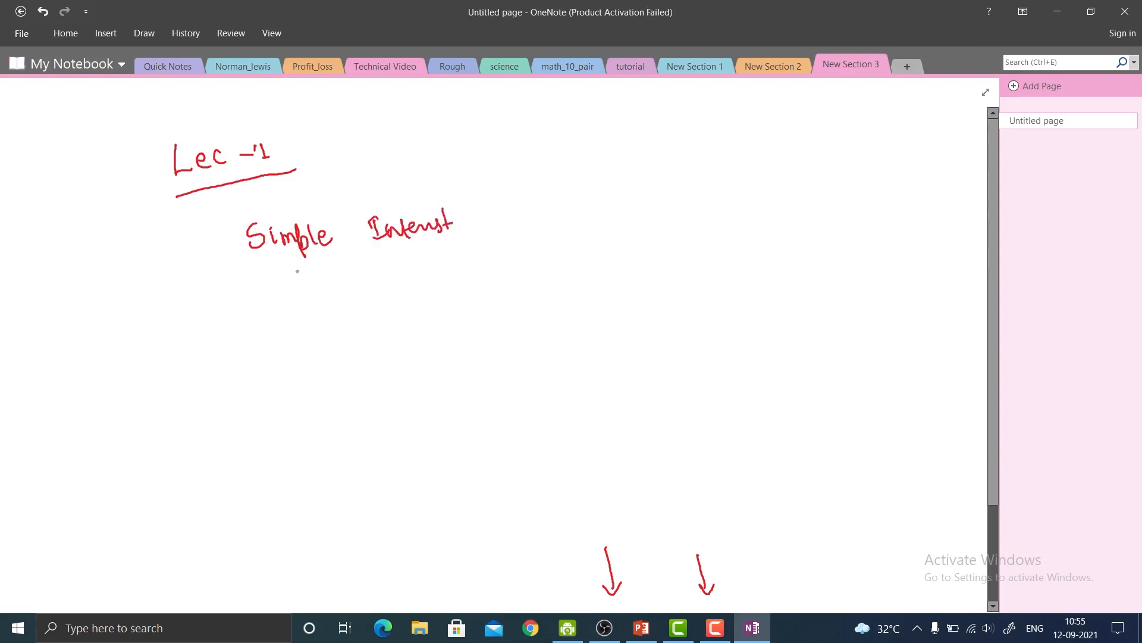
pyautogui.moveTo(287, 268); pyautogui.dragTo(426, 239)
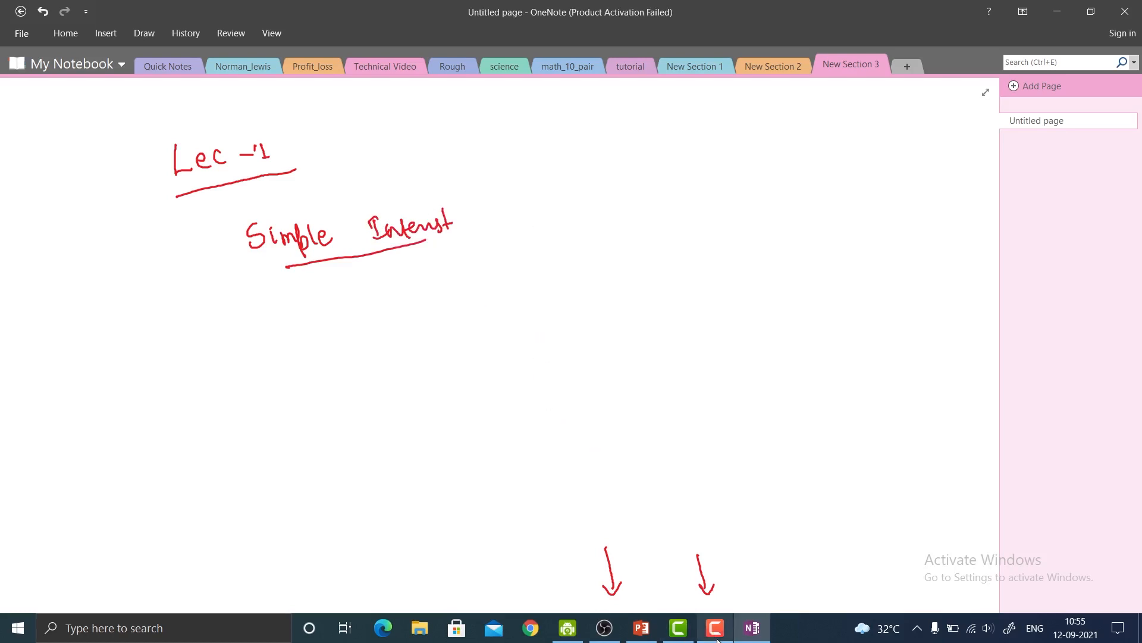
# - Switch to the Camtasia recorder and stop the recording
pyautogui.moveTo(718, 639)
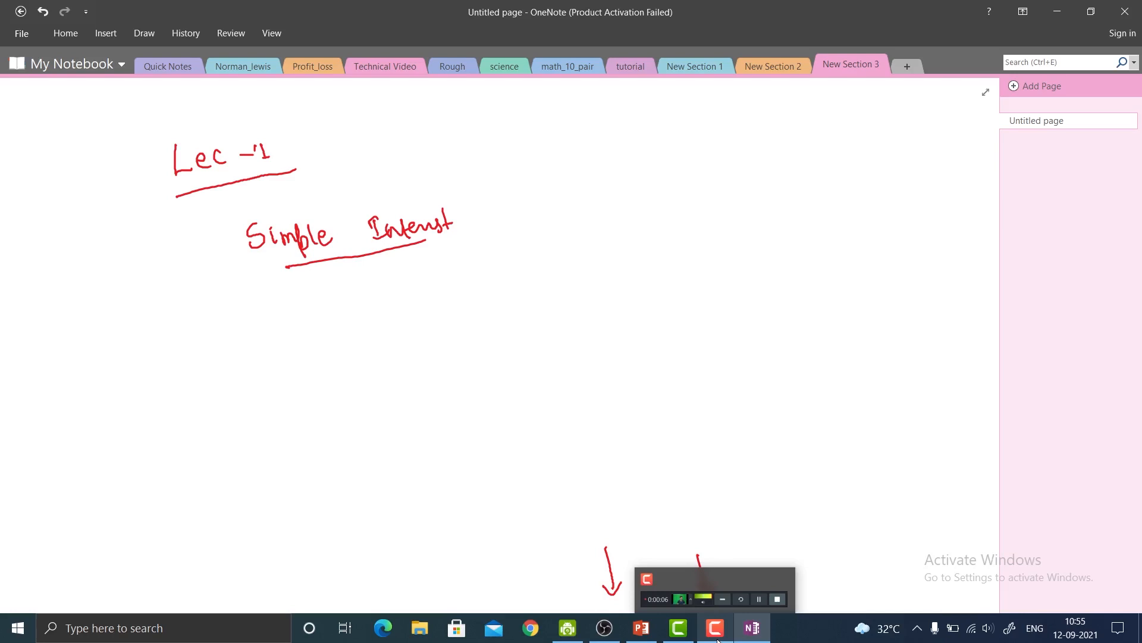
pyautogui.click(717, 638)
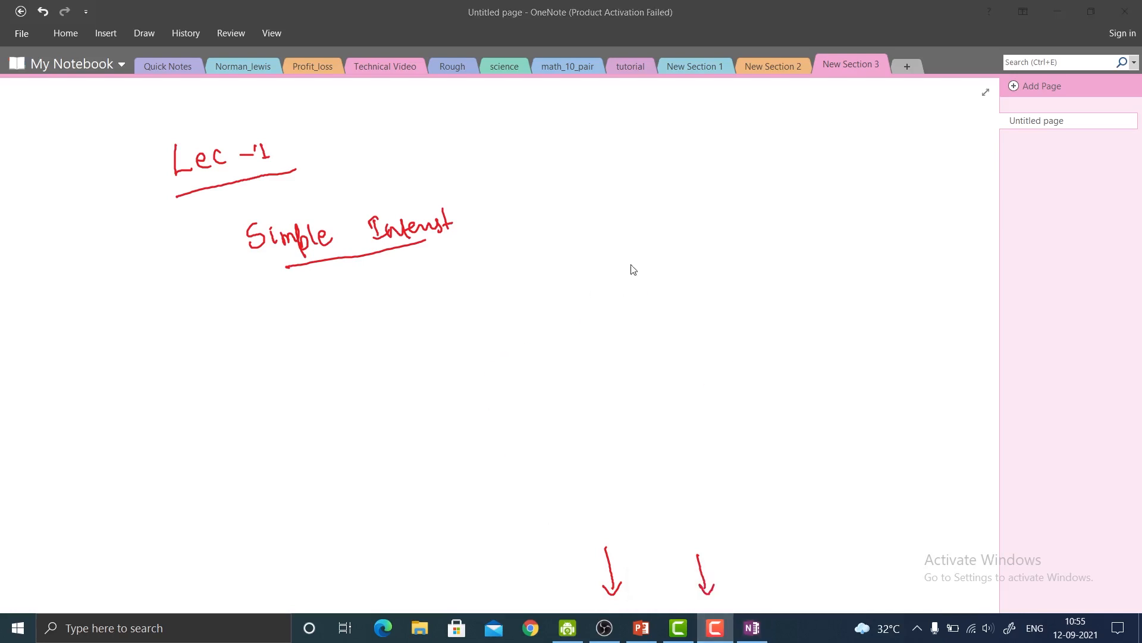
pyautogui.click(871, 247)
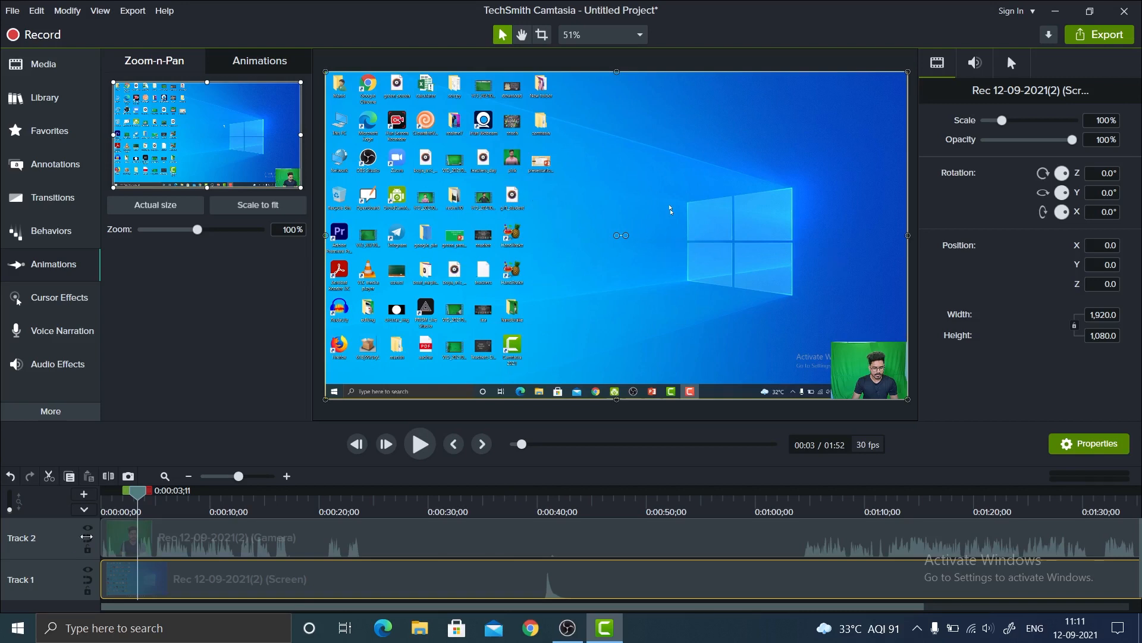
# - Play the recording from the beginning and pause at 0:00:24;14, where the section to cut starts
pyautogui.click(104, 502)
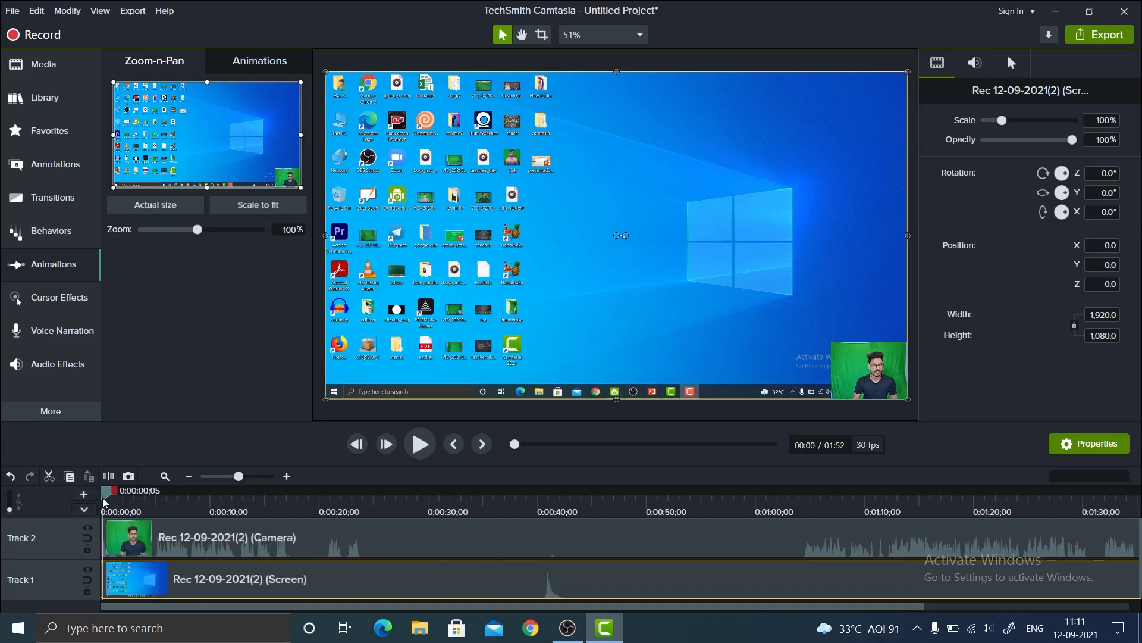
pyautogui.click(420, 443)
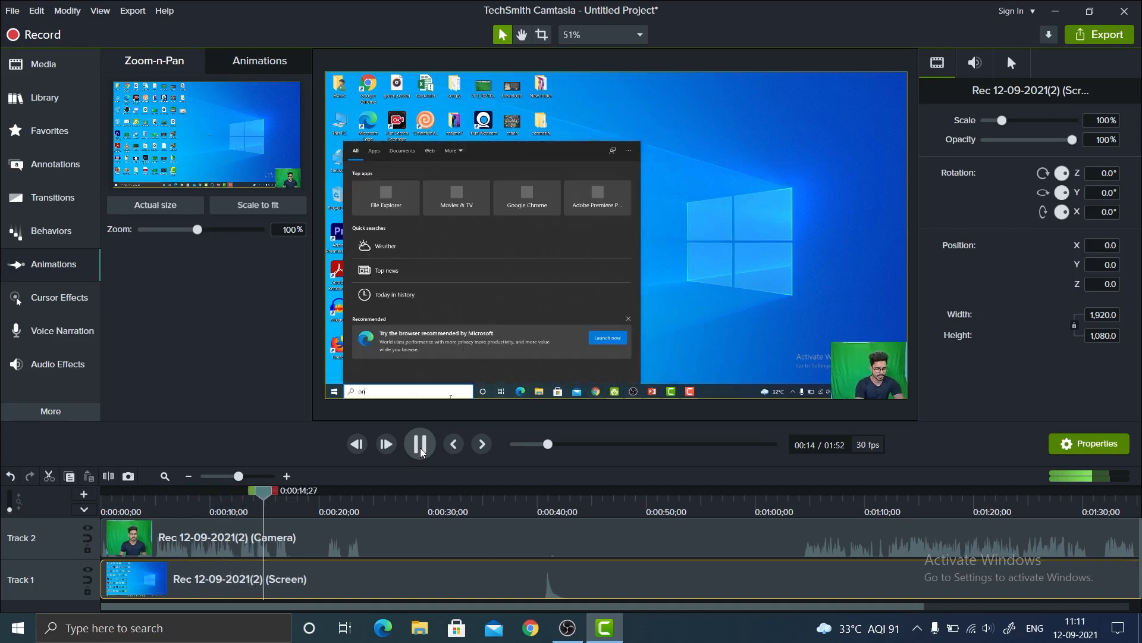
pyautogui.click(420, 448)
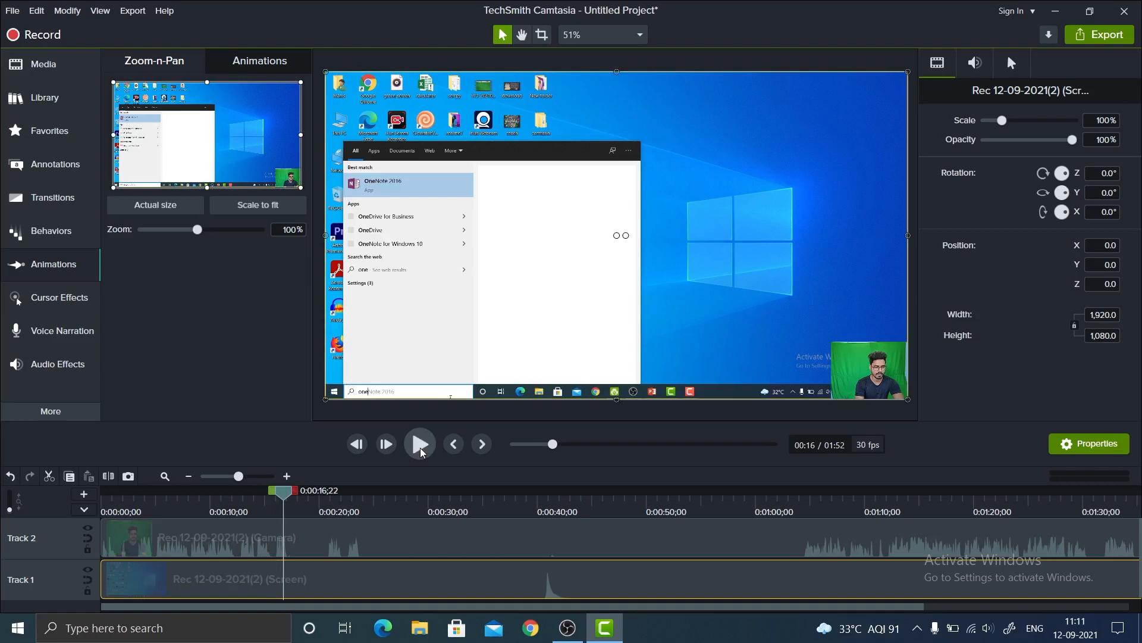
pyautogui.hotkey('ctrl', '1')
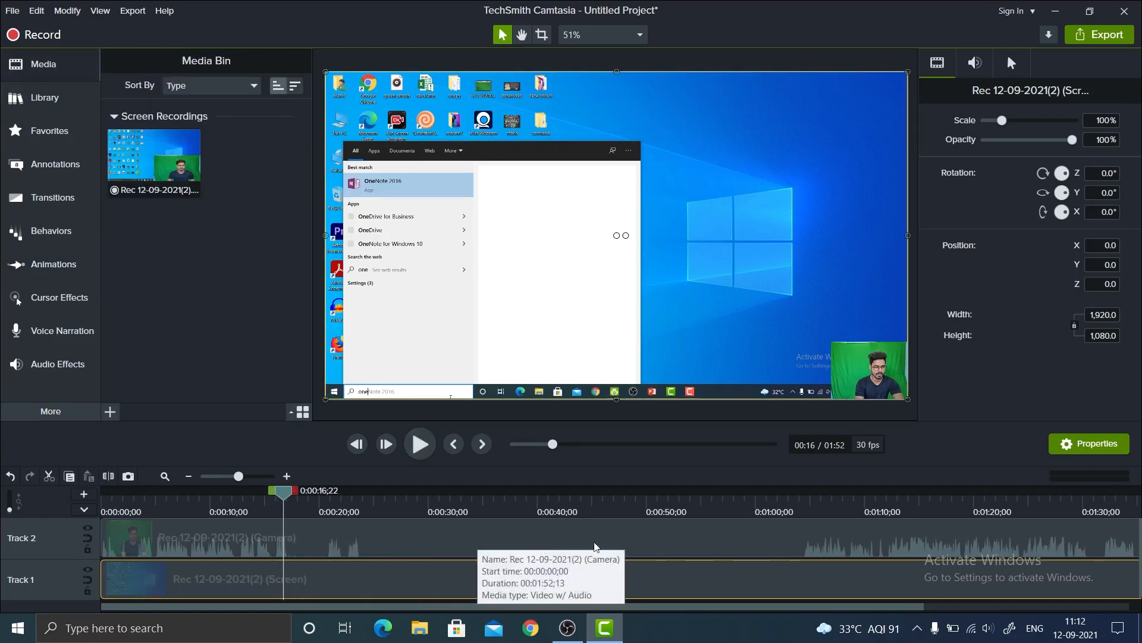
pyautogui.click(420, 446)
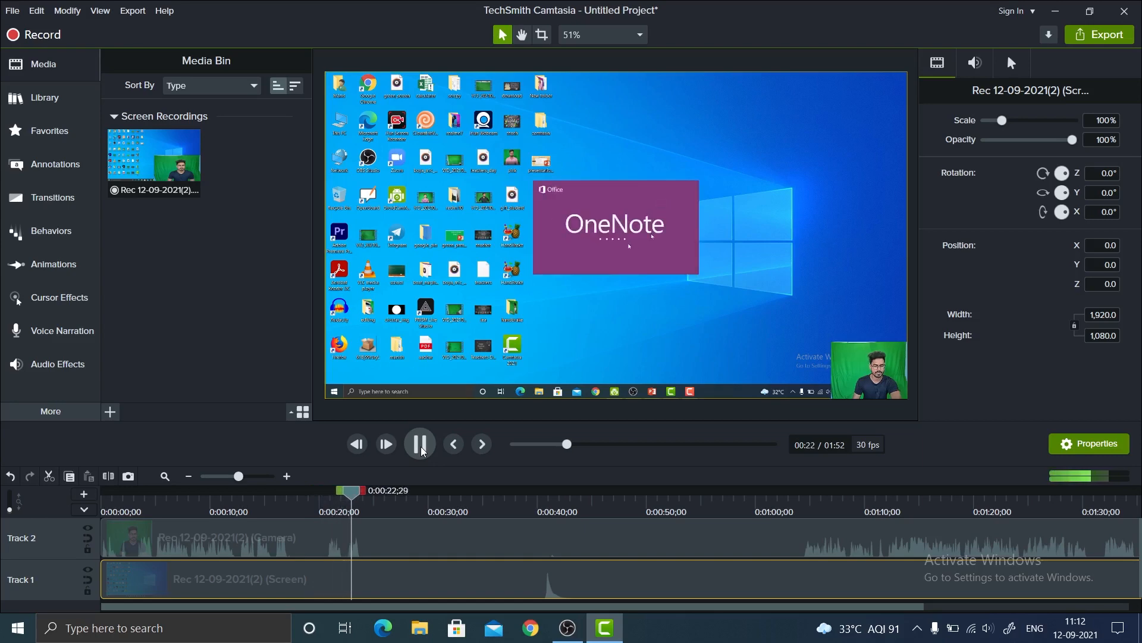
pyautogui.click(420, 444)
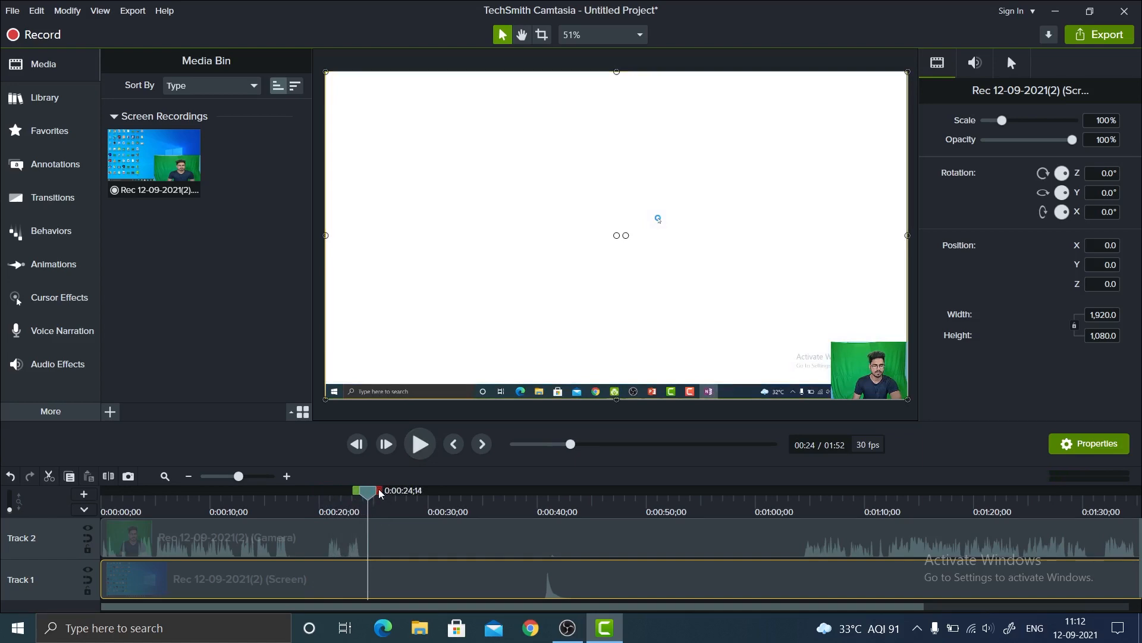
# - Select the timeline range from 0:00:24;14 to 0:01:03;28 and ripple delete it from both tracks
pyautogui.moveTo(379, 493); pyautogui.dragTo(798, 510)
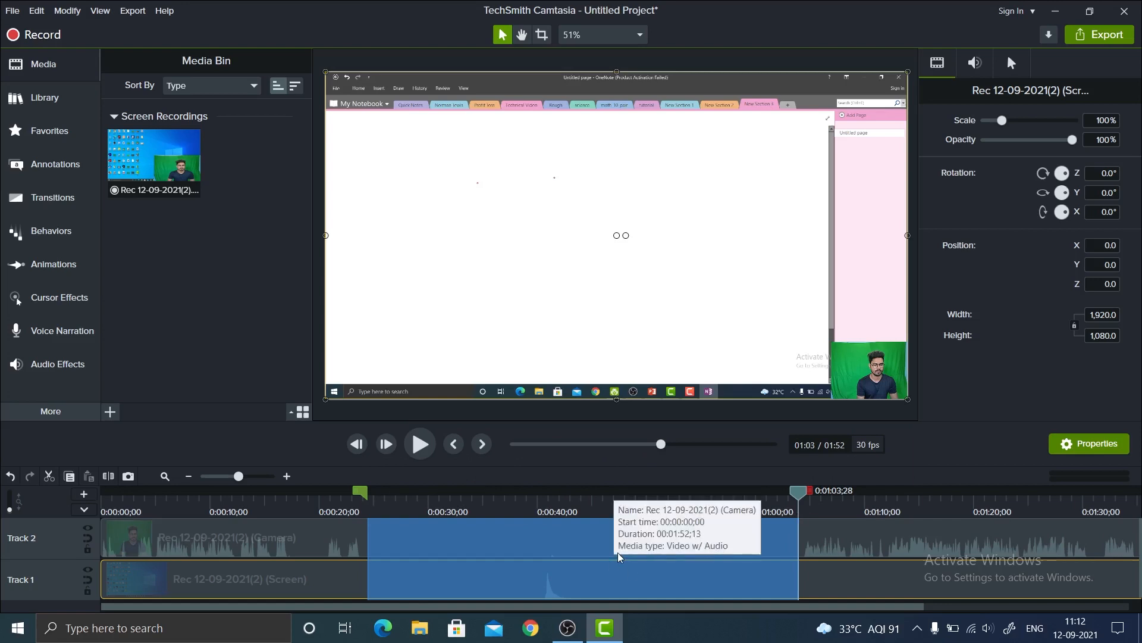
pyautogui.rightClick(501, 542)
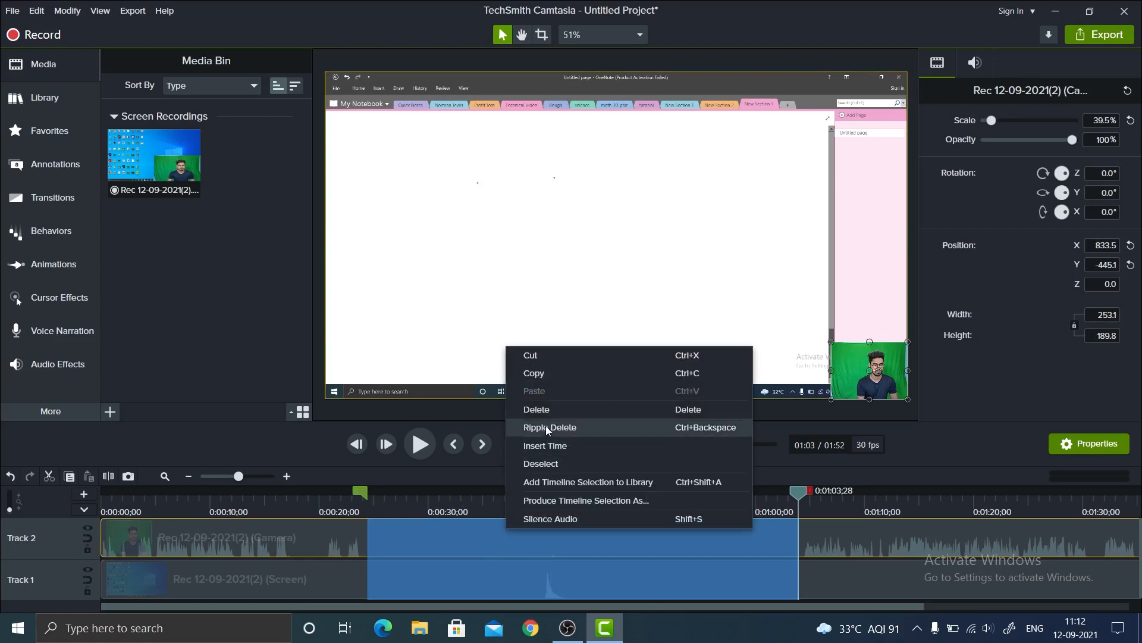
pyautogui.click(601, 426)
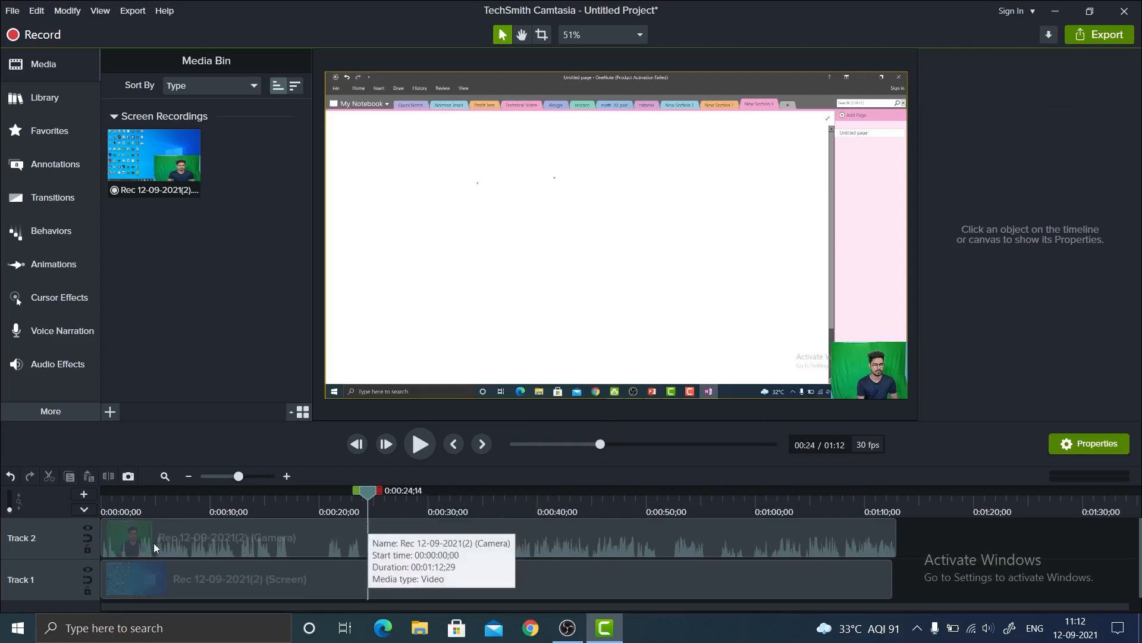
# - Play the trimmed timeline from near its start and pause at 0:00:04;28
pyautogui.click(107, 492)
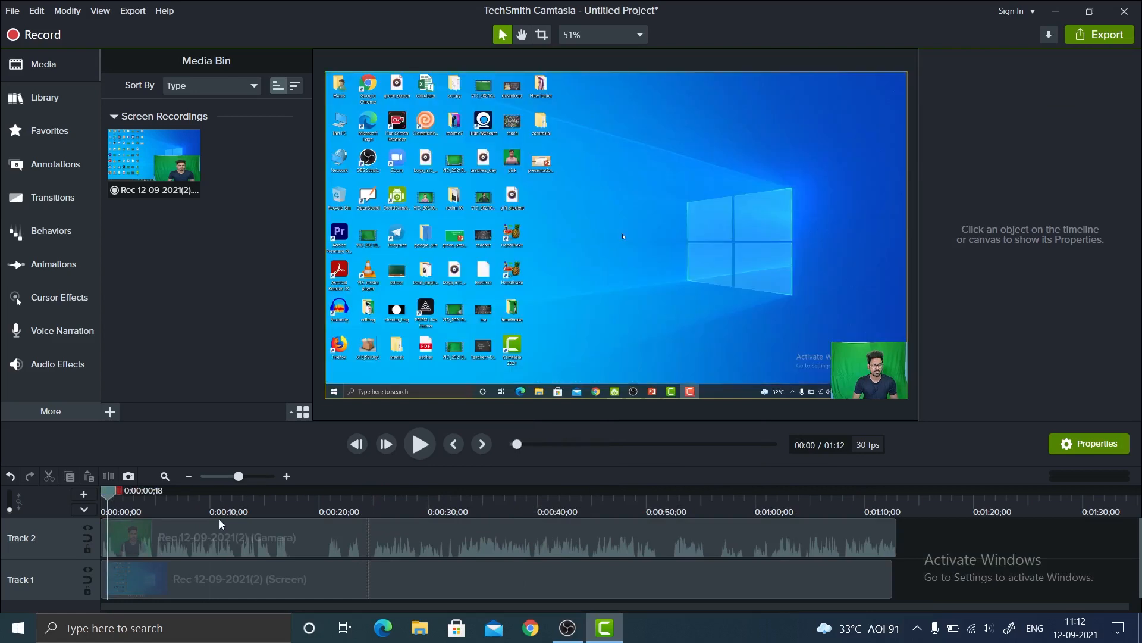
pyautogui.click(419, 448)
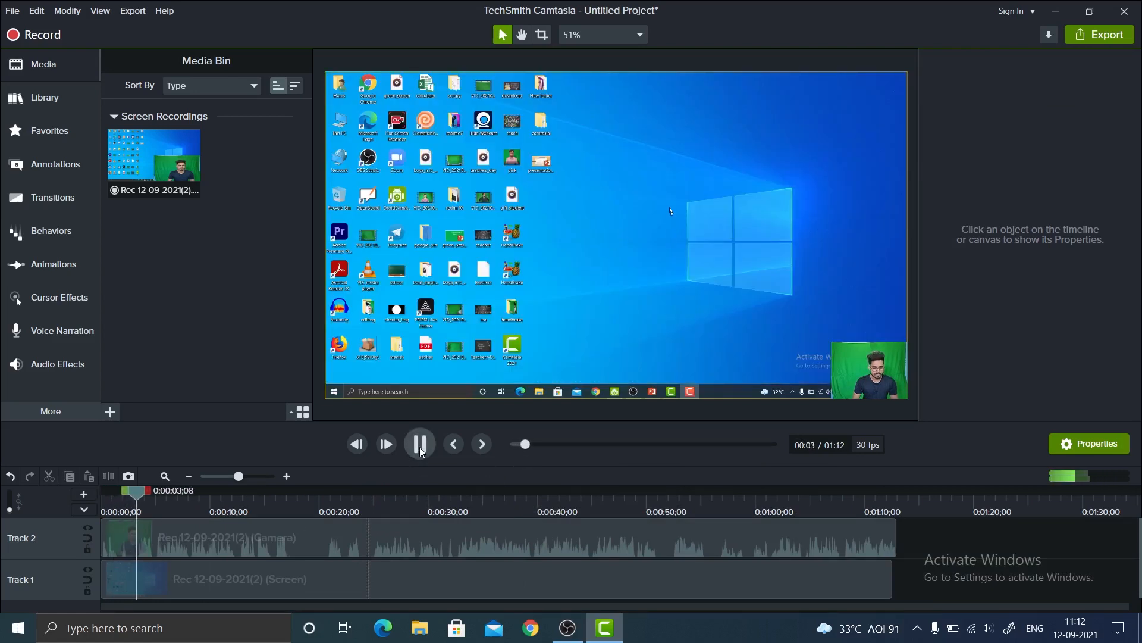
pyautogui.click(419, 448)
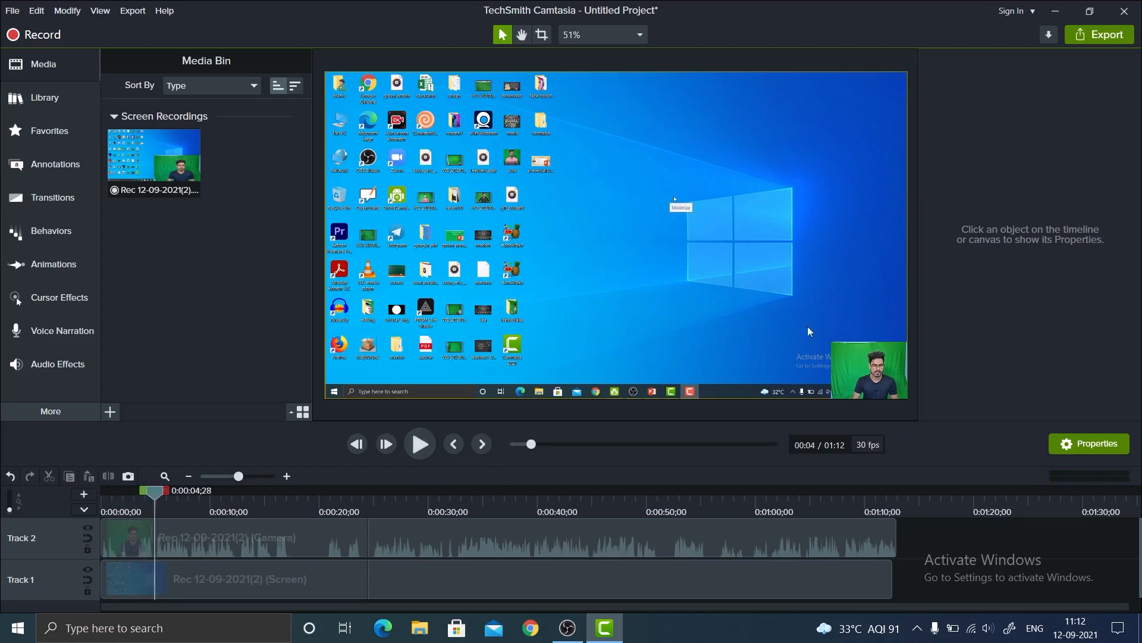
# - Enlarge the camera clip on the canvas to about 85.5% scale, keeping it anchored in the lower-right corner of the video
pyautogui.click(865, 363)
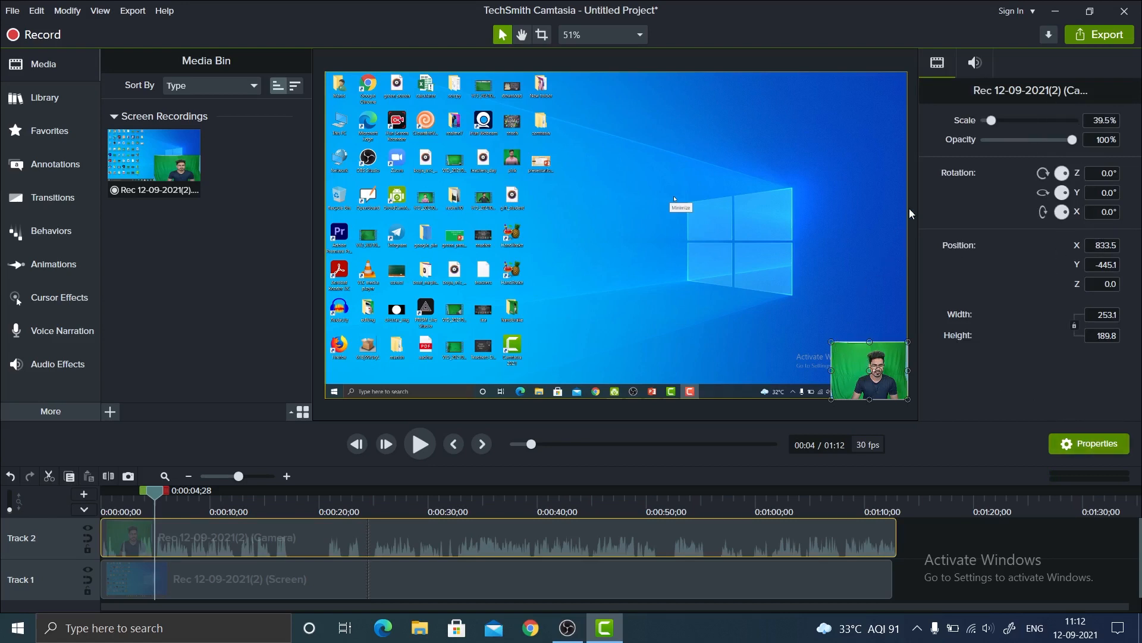
pyautogui.moveTo(832, 342); pyautogui.dragTo(767, 294)
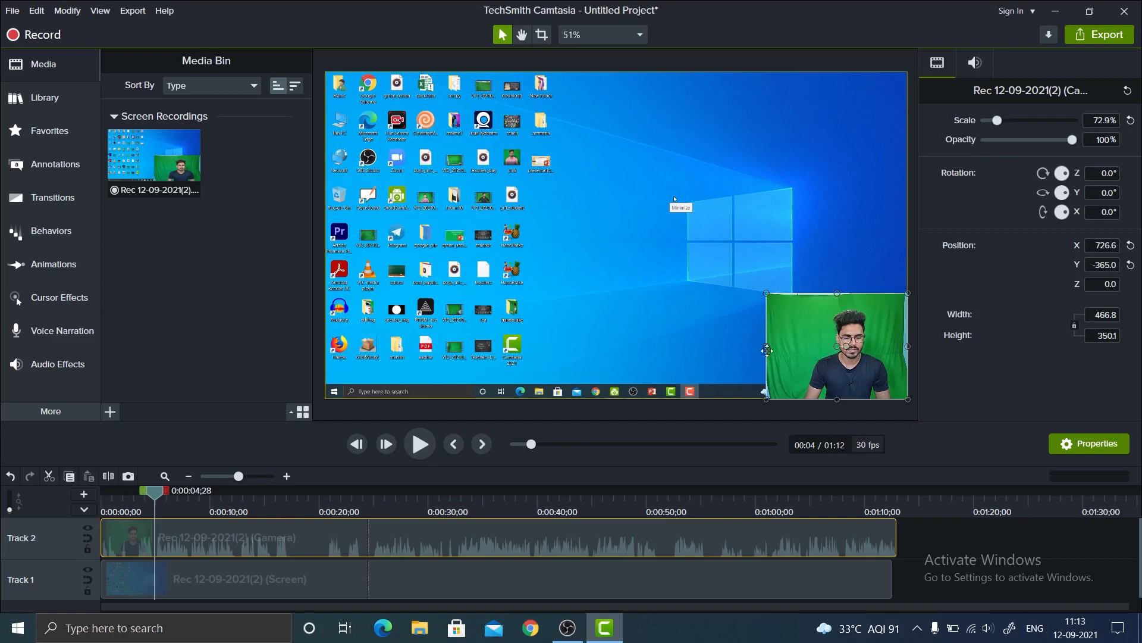
pyautogui.moveTo(765, 293); pyautogui.dragTo(742, 275)
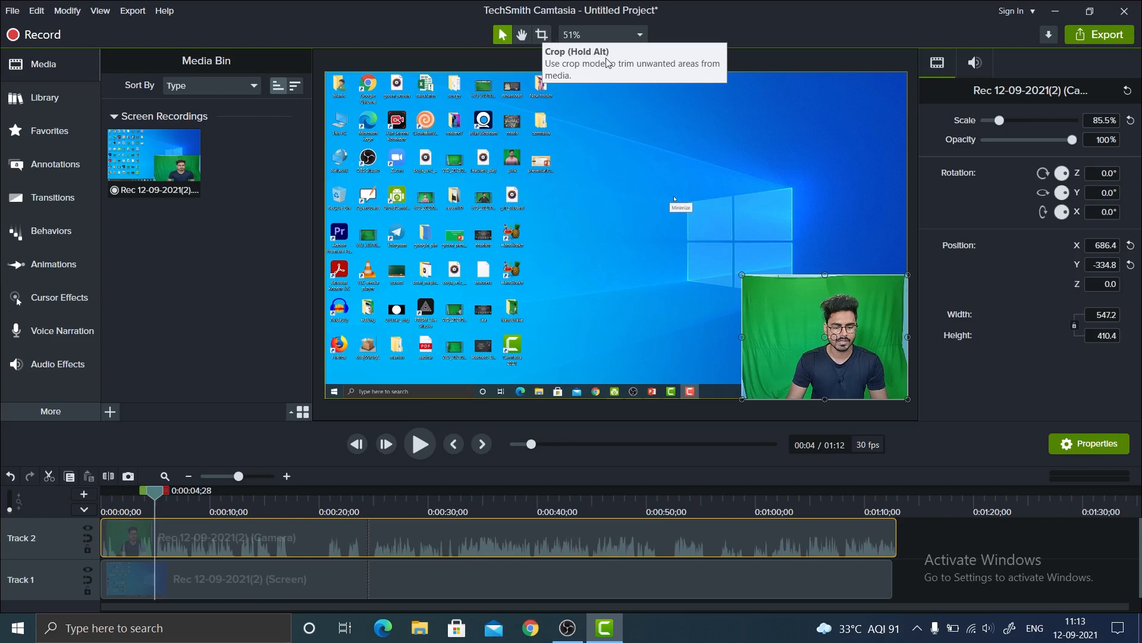
# - Crop the camera clip on all four sides to about 392 wide by 310 high, trimming away the surroundings of the green screen
pyautogui.click(542, 36)
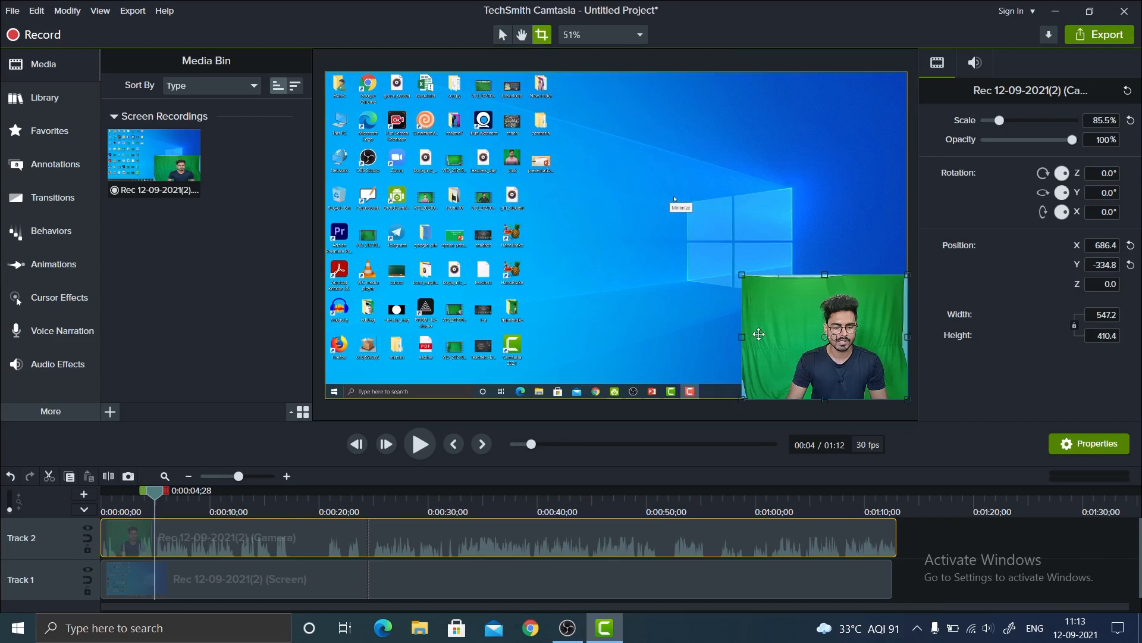
pyautogui.moveTo(742, 336); pyautogui.dragTo(777, 336)
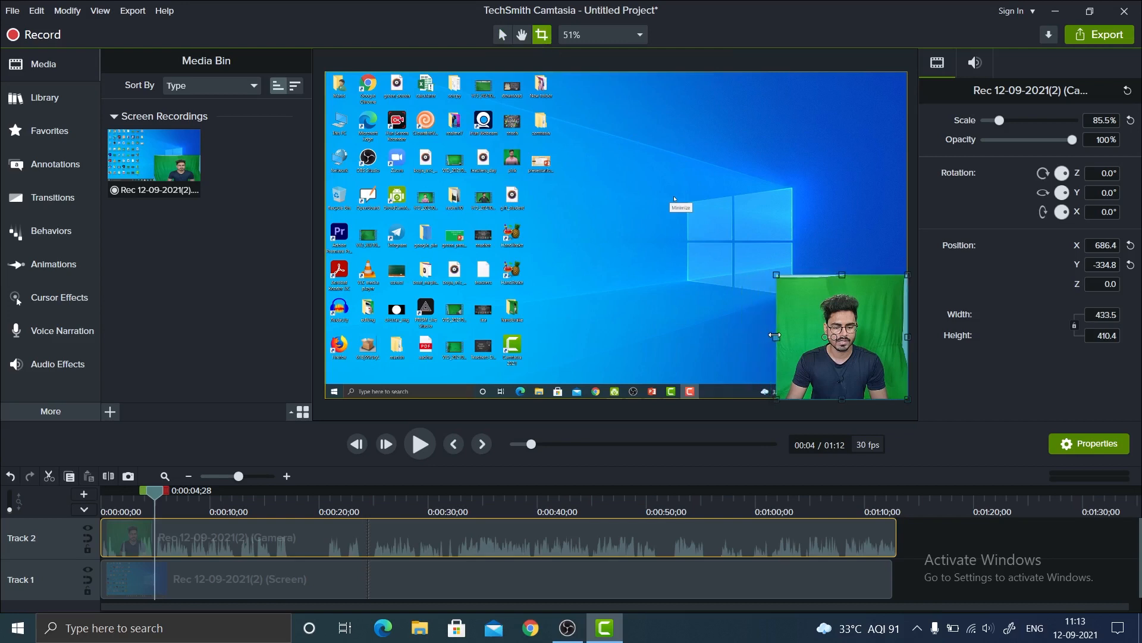
pyautogui.moveTo(841, 273); pyautogui.dragTo(840, 290)
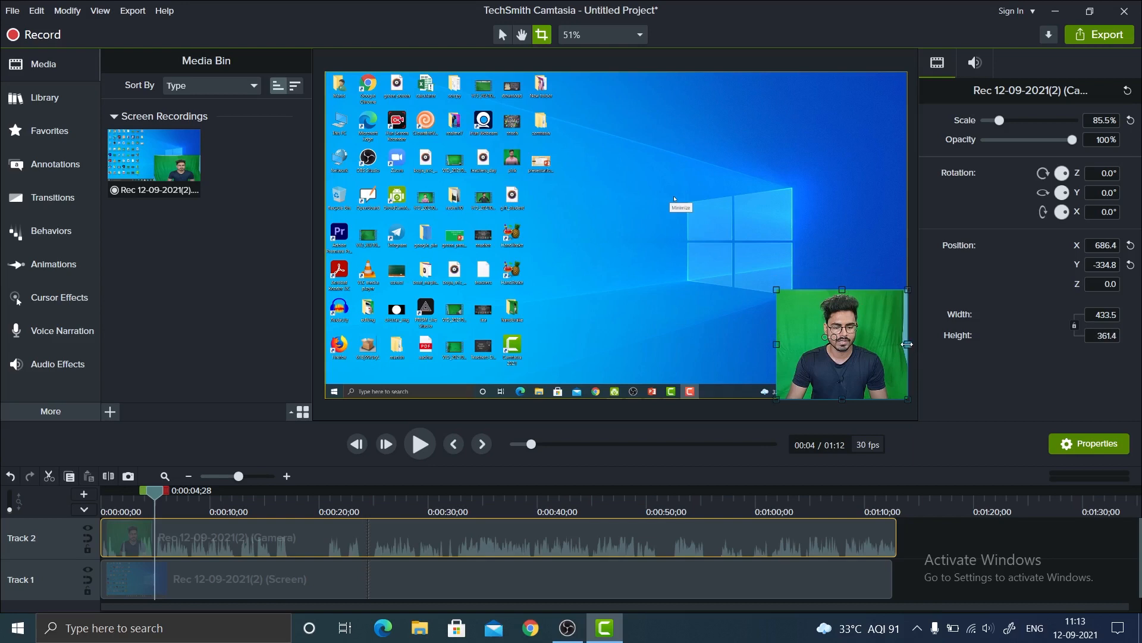
pyautogui.moveTo(907, 344); pyautogui.dragTo(896, 343)
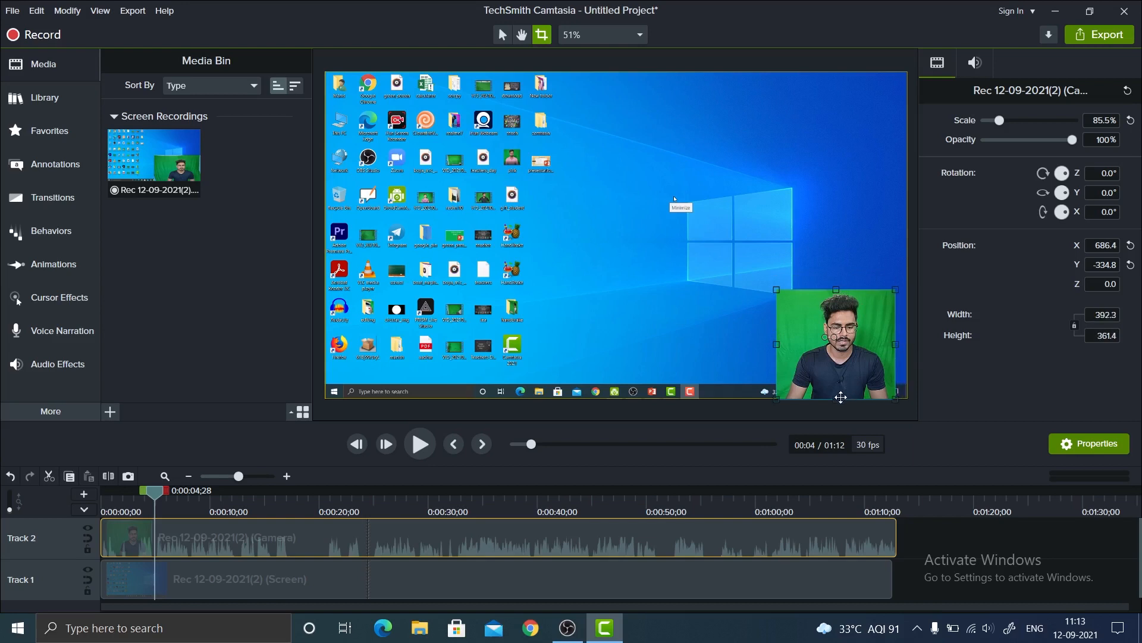
pyautogui.moveTo(835, 398); pyautogui.dragTo(835, 384)
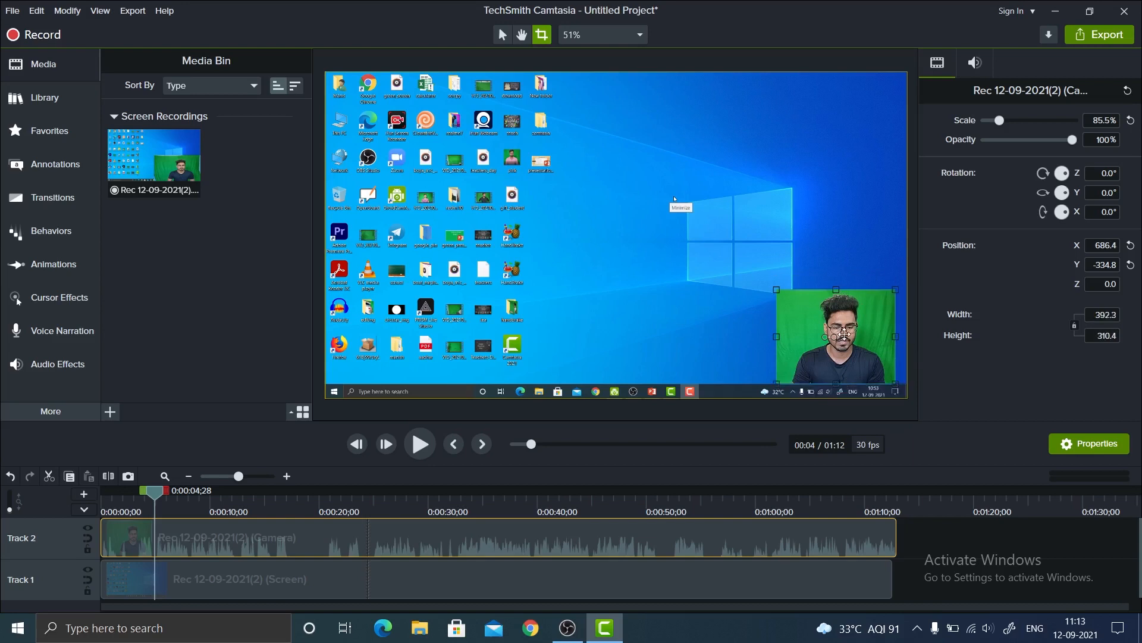
# - Move the cropped camera clip into the video's lower-right corner and readjust its upper-left crop to about 377 by 334
pyautogui.moveTo(848, 335); pyautogui.dragTo(861, 351)
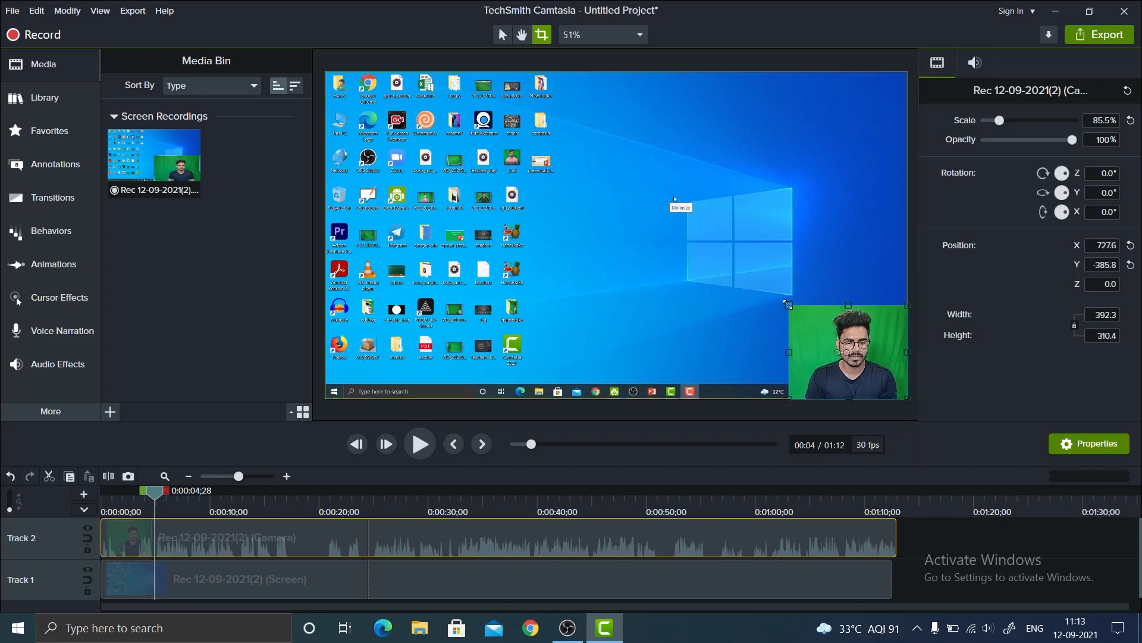
pyautogui.moveTo(778, 303)
pyautogui.mouseDown()
pyautogui.moveTo(757, 286)
pyautogui.moveTo(794, 299)
pyautogui.mouseUp()
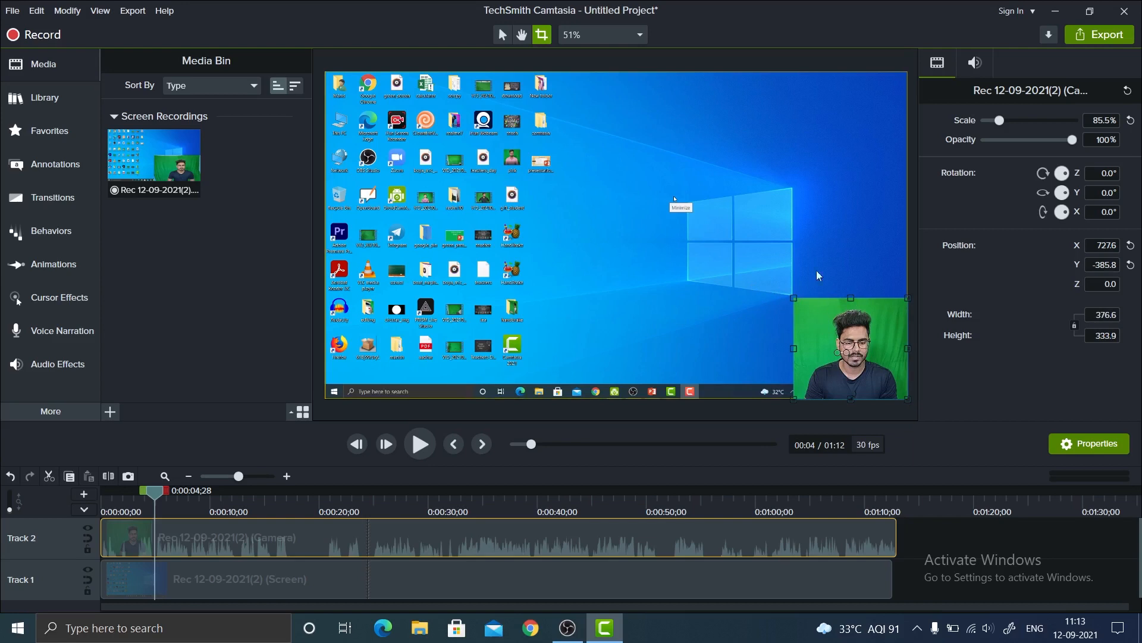
pyautogui.click(817, 232)
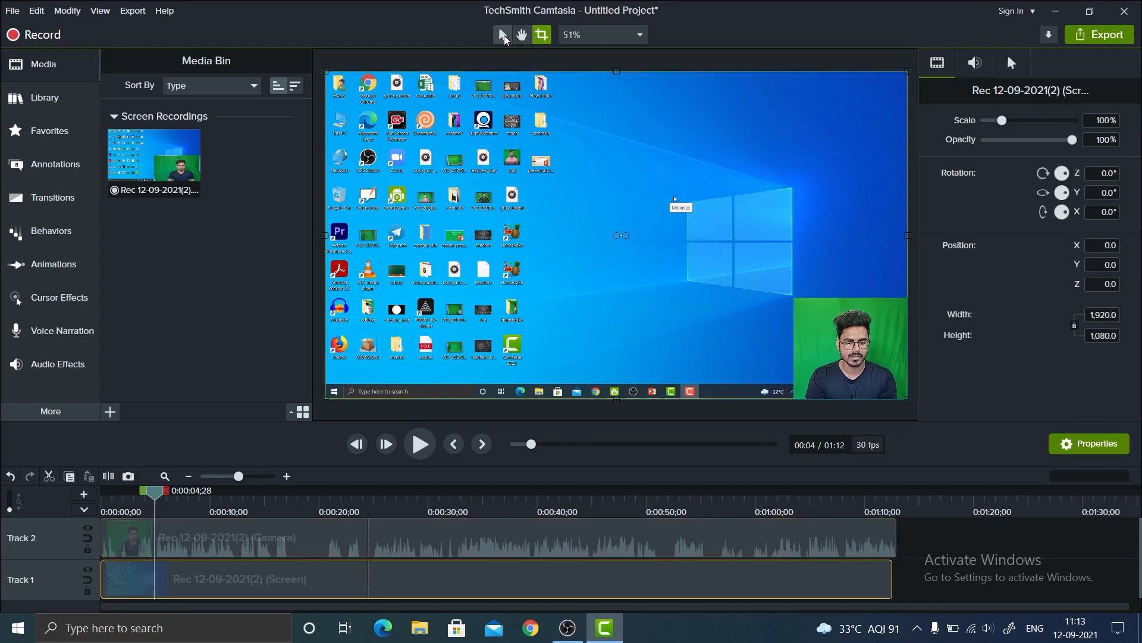
# - Leave crop mode and enlarge the camera clip from its upper-left corner to about 545 by 483, keeping it in the lower-right corner
pyautogui.click(503, 35)
pyautogui.click(795, 325)
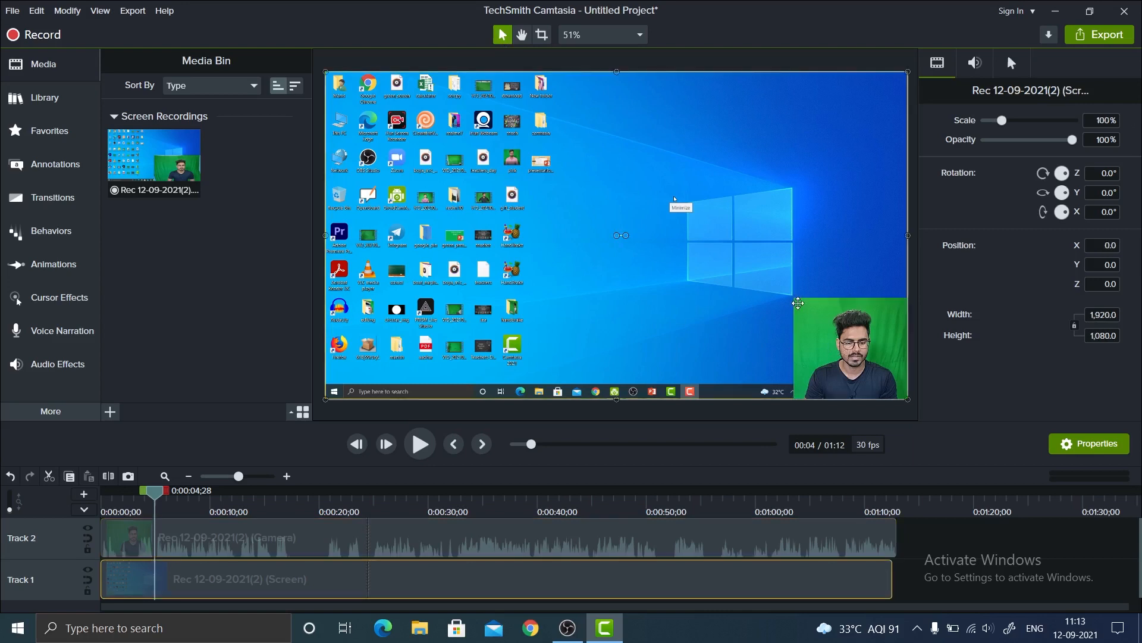
pyautogui.moveTo(795, 297); pyautogui.dragTo(744, 266)
pyautogui.click(685, 304)
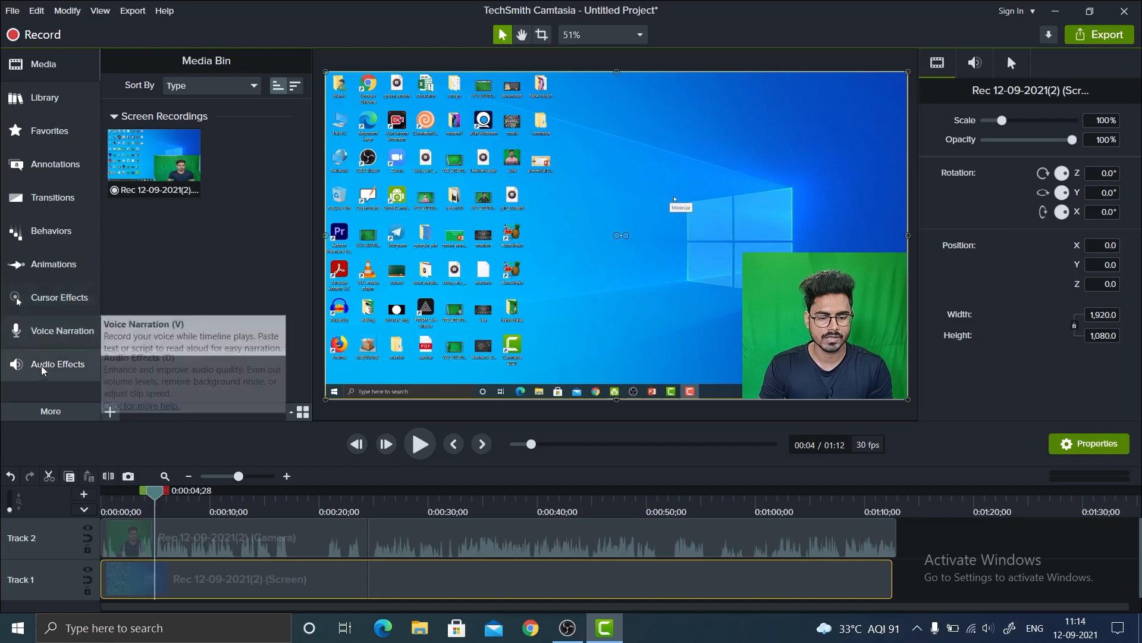
# - Apply the Remove a Color visual effect to the camera clip on Track 2
pyautogui.click(60, 417)
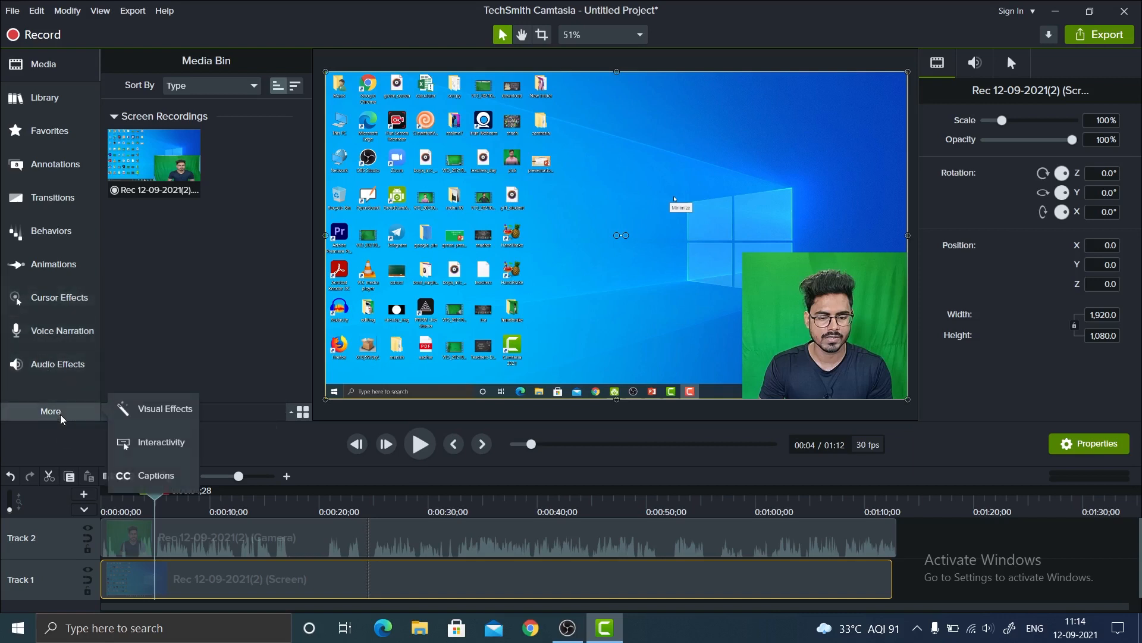
pyautogui.click(146, 410)
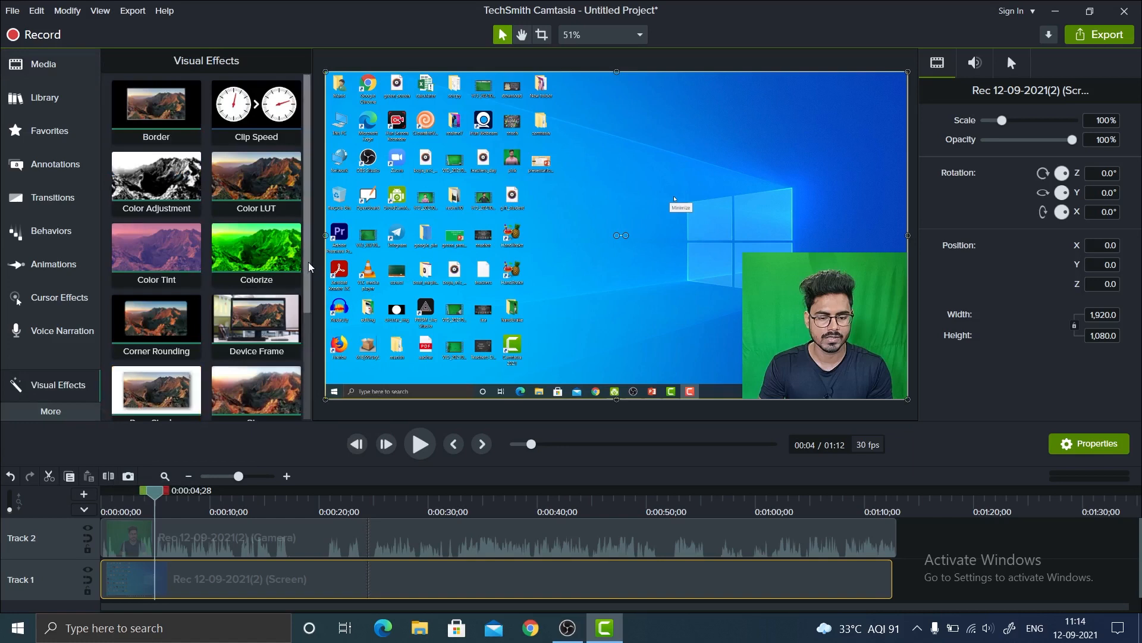
pyautogui.moveTo(308, 262); pyautogui.dragTo(242, 532)
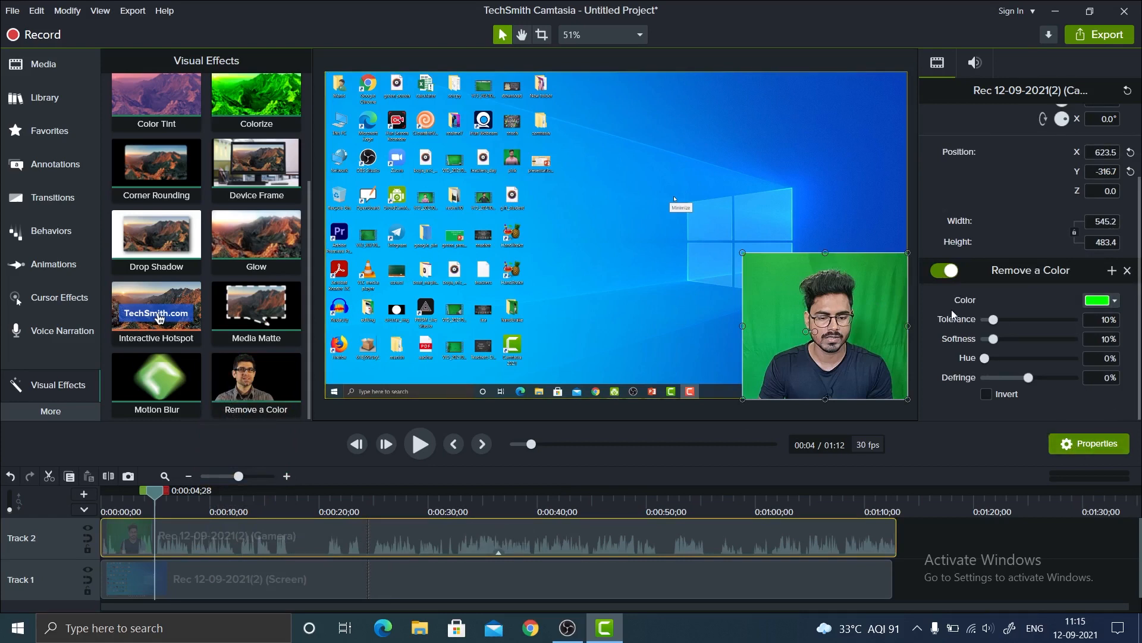
# - Set the color to remove by sampling the green backdrop in the camera clip with the eyedropper
pyautogui.click(1116, 302)
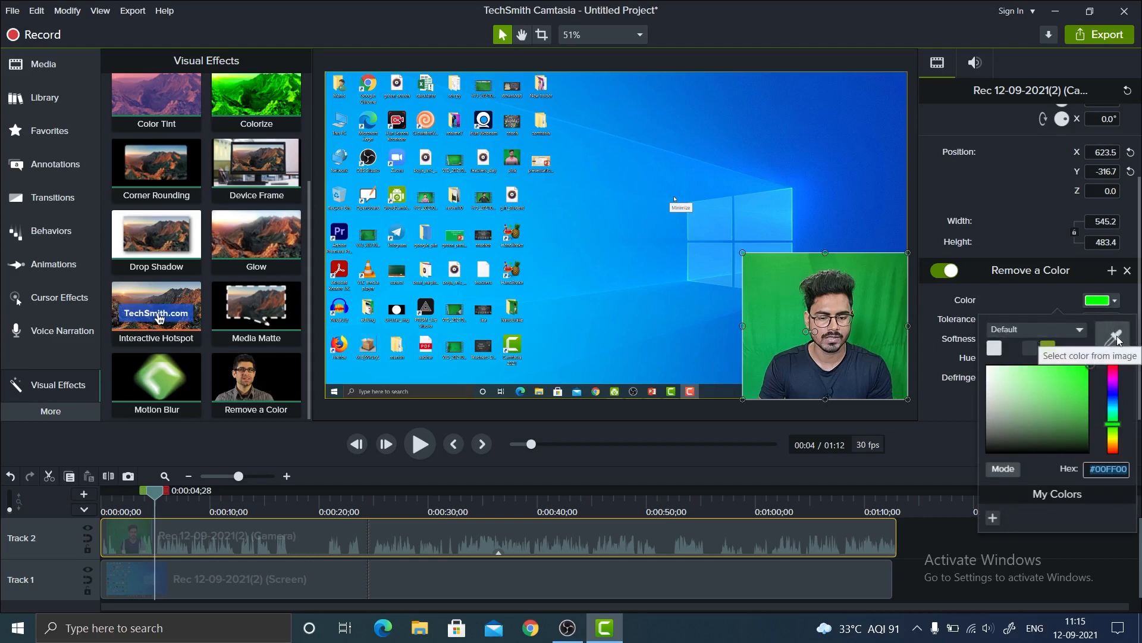
pyautogui.click(1115, 338)
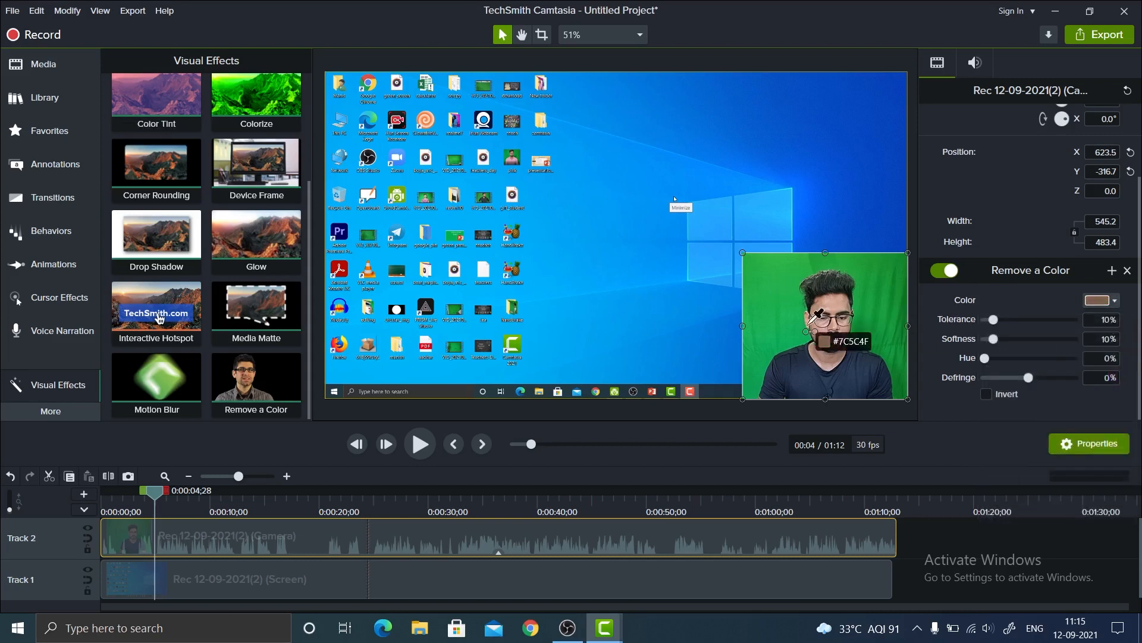
pyautogui.click(773, 292)
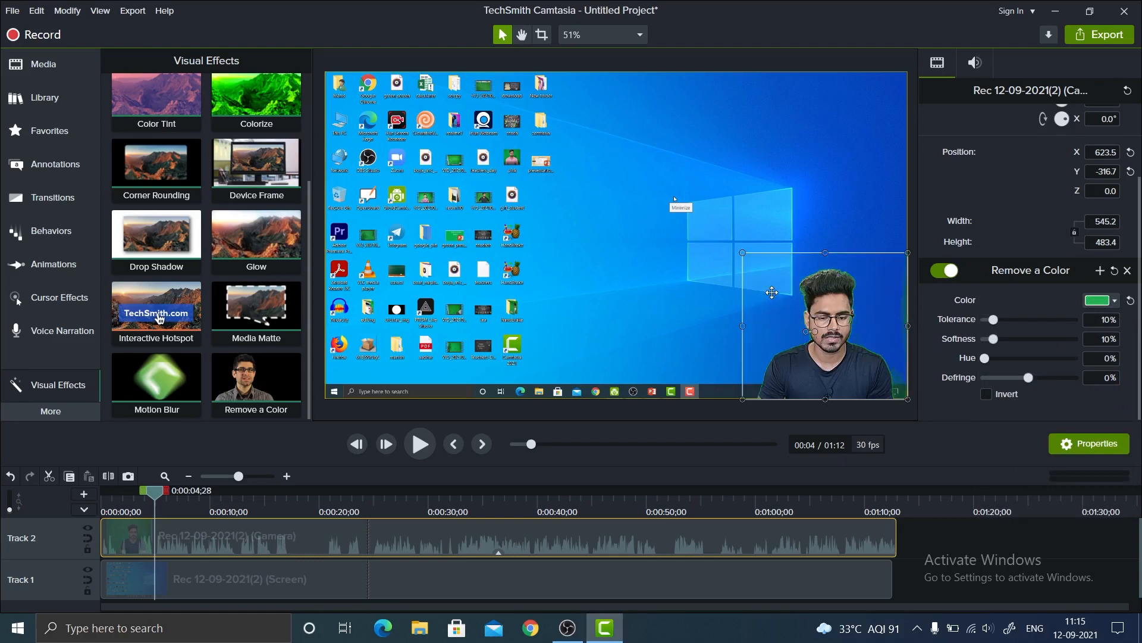
pyautogui.click(690, 309)
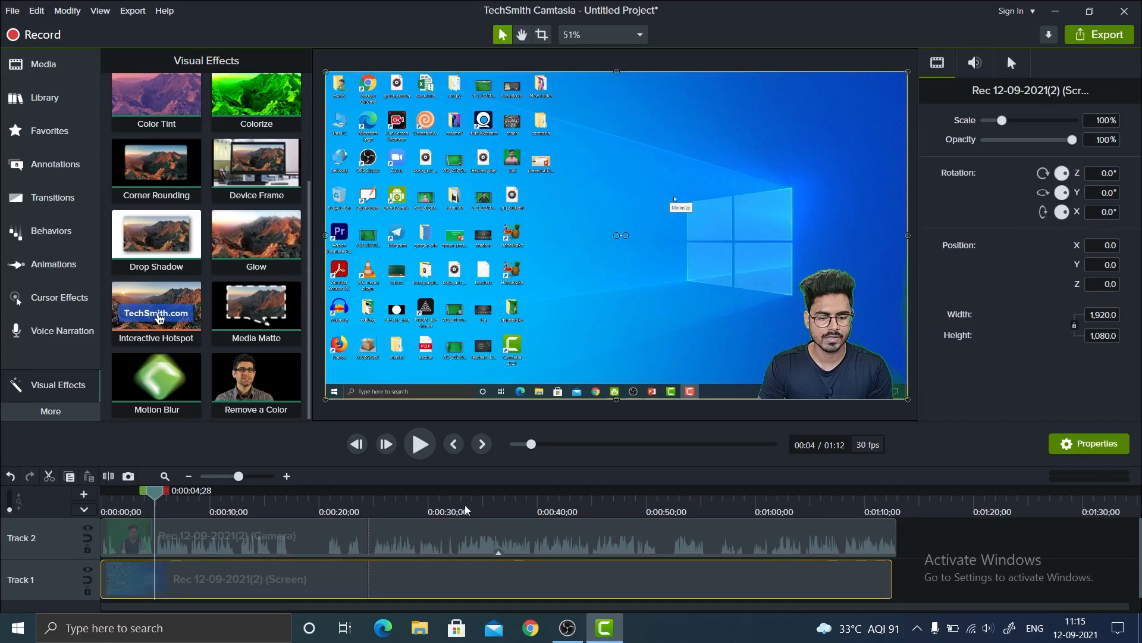
# - Play the timeline from 0:00:24;15 and pause at 0:00:25;28 to check the background removal over the white notebook page
pyautogui.click(368, 492)
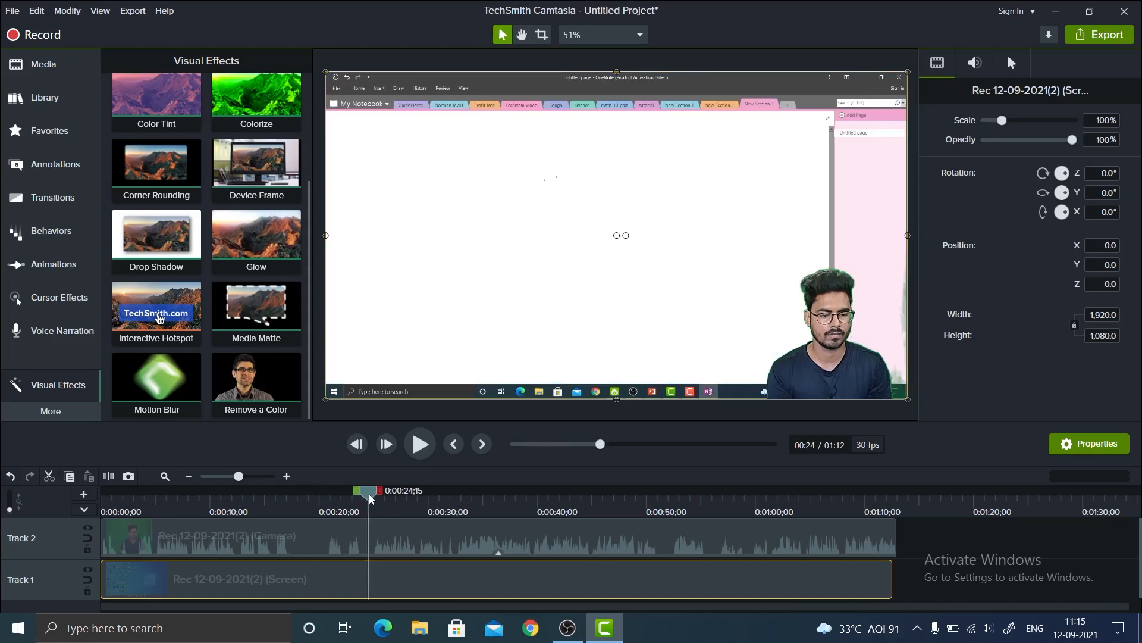
pyautogui.click(418, 449)
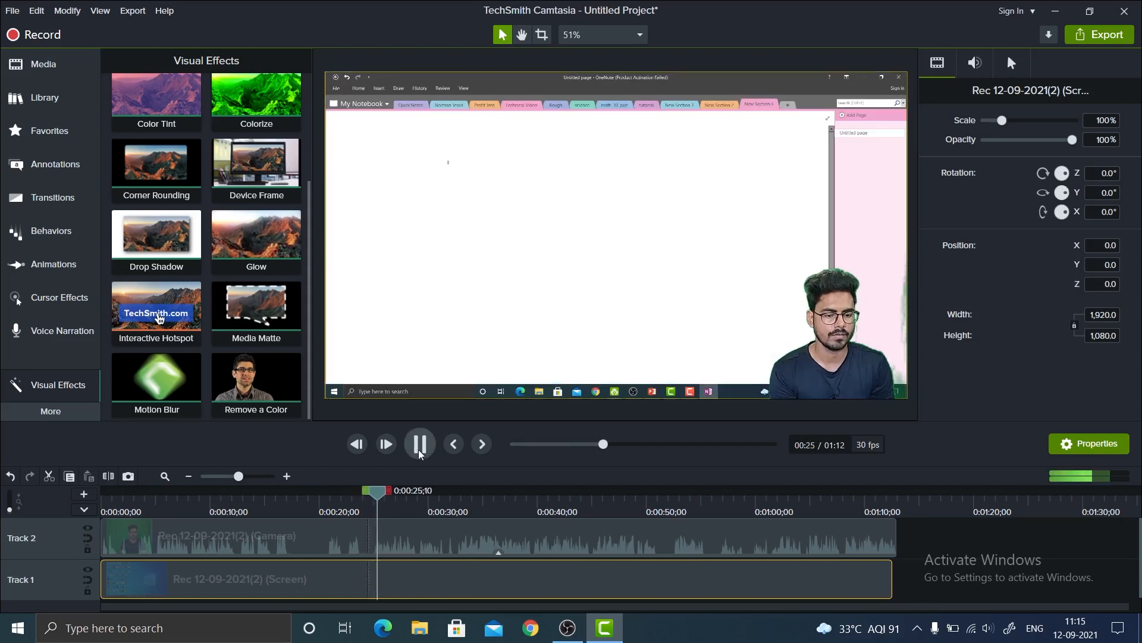
pyautogui.click(419, 449)
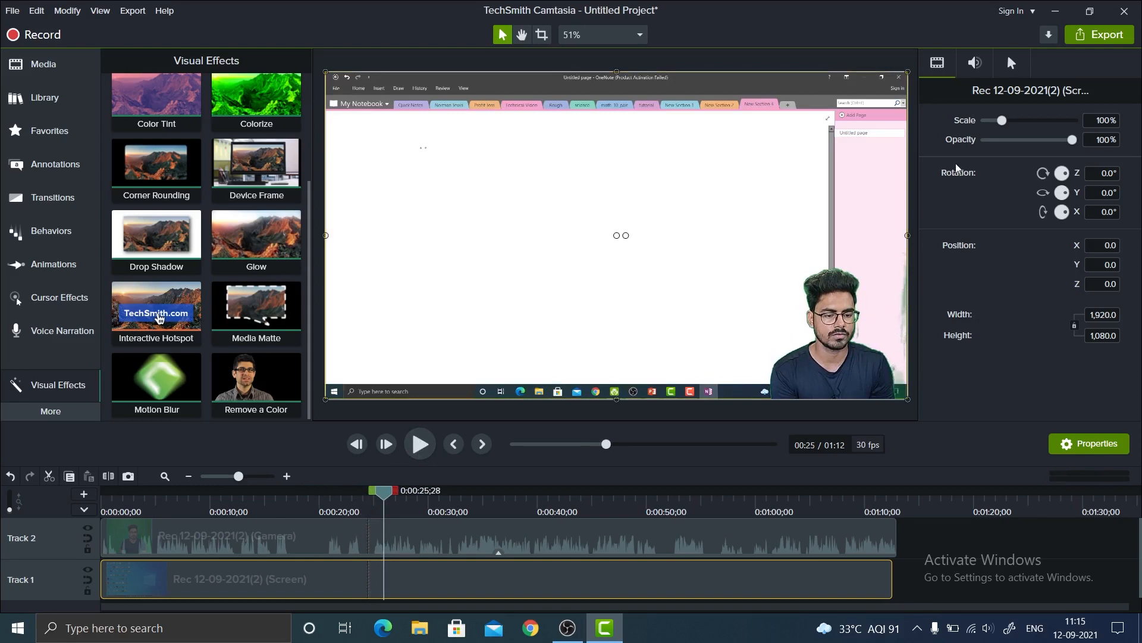
# - Set the camera clip's Remove a Color effect to 17% tolerance, 11% softness and 11% hue
pyautogui.click(599, 542)
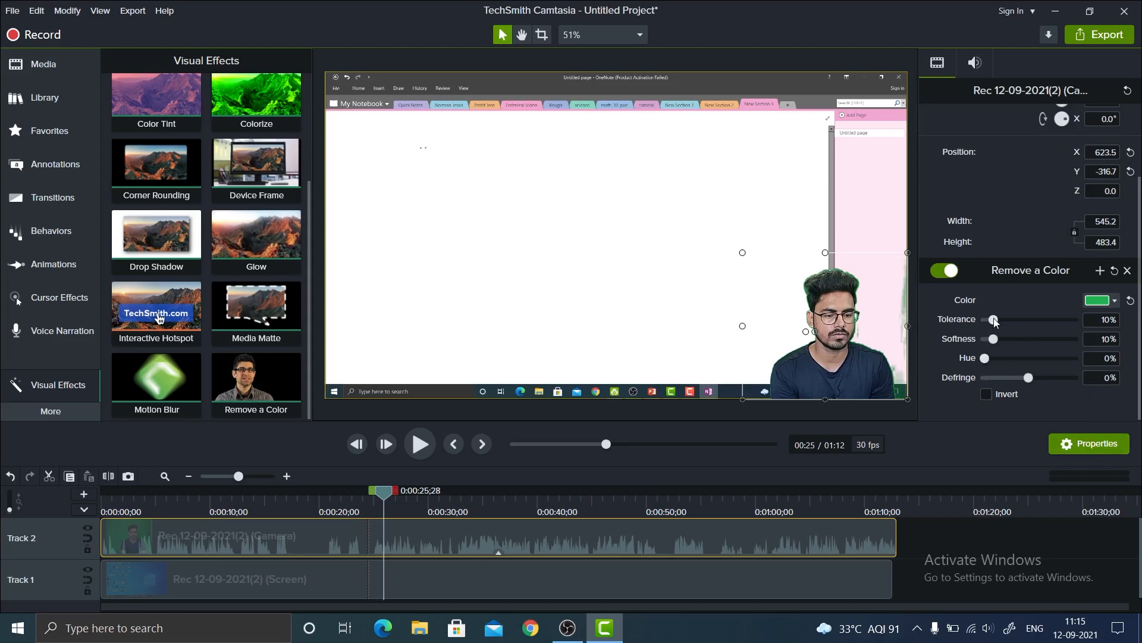
pyautogui.moveTo(995, 323); pyautogui.dragTo(998, 338)
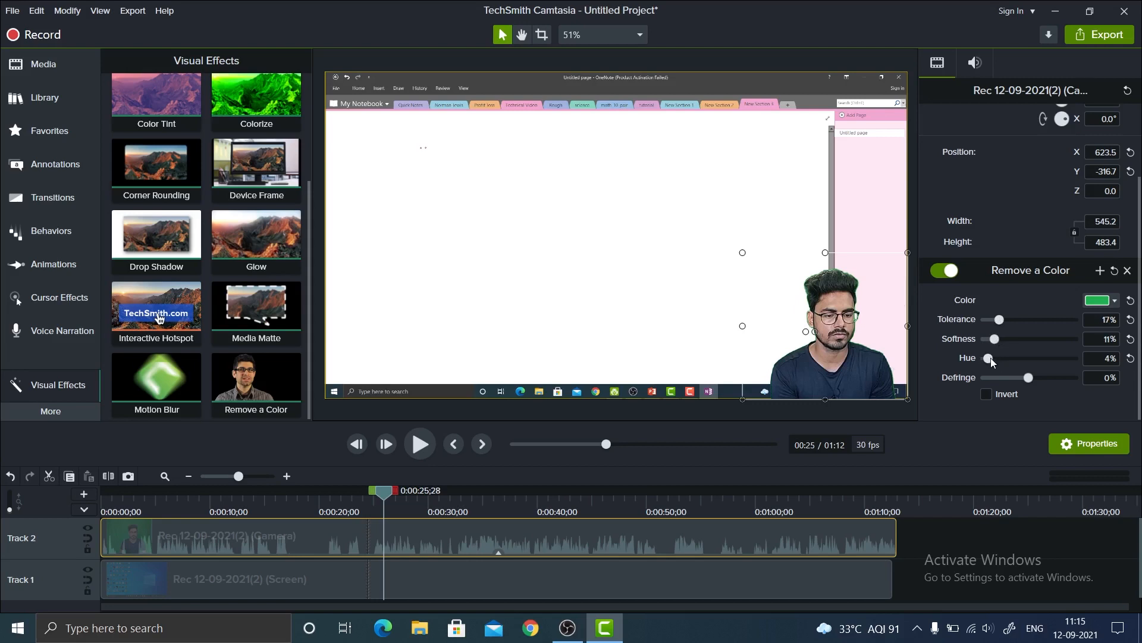
pyautogui.moveTo(993, 359); pyautogui.dragTo(996, 358)
pyautogui.click(623, 315)
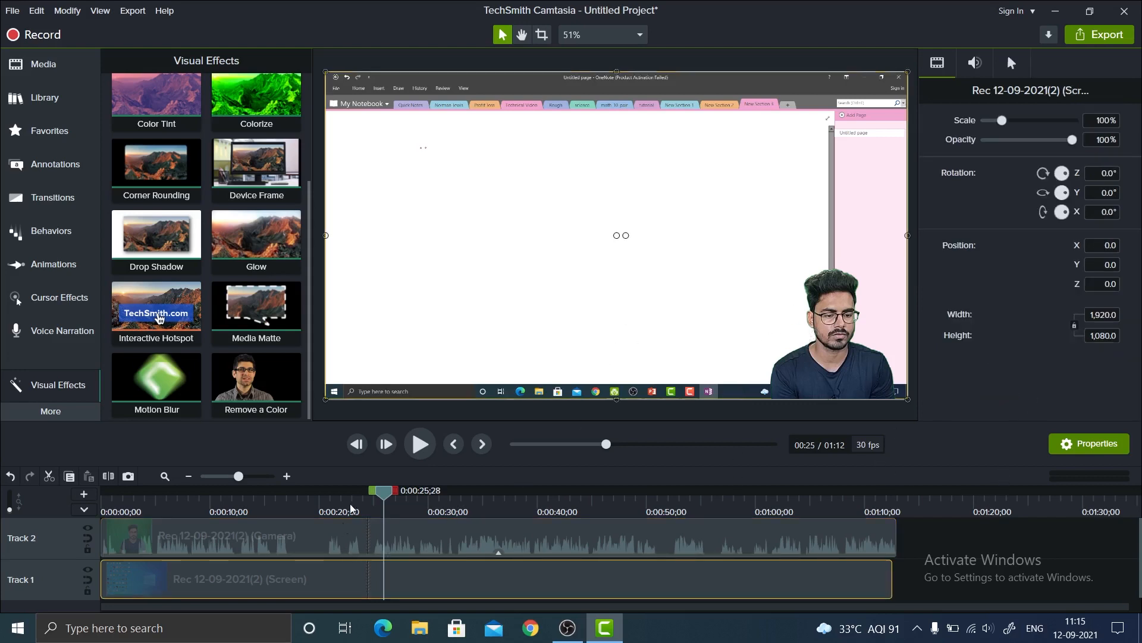
# - Play the timeline from 0:00:24;23 and pause at 0:00:36;02 to review the refined background removal
pyautogui.click(373, 502)
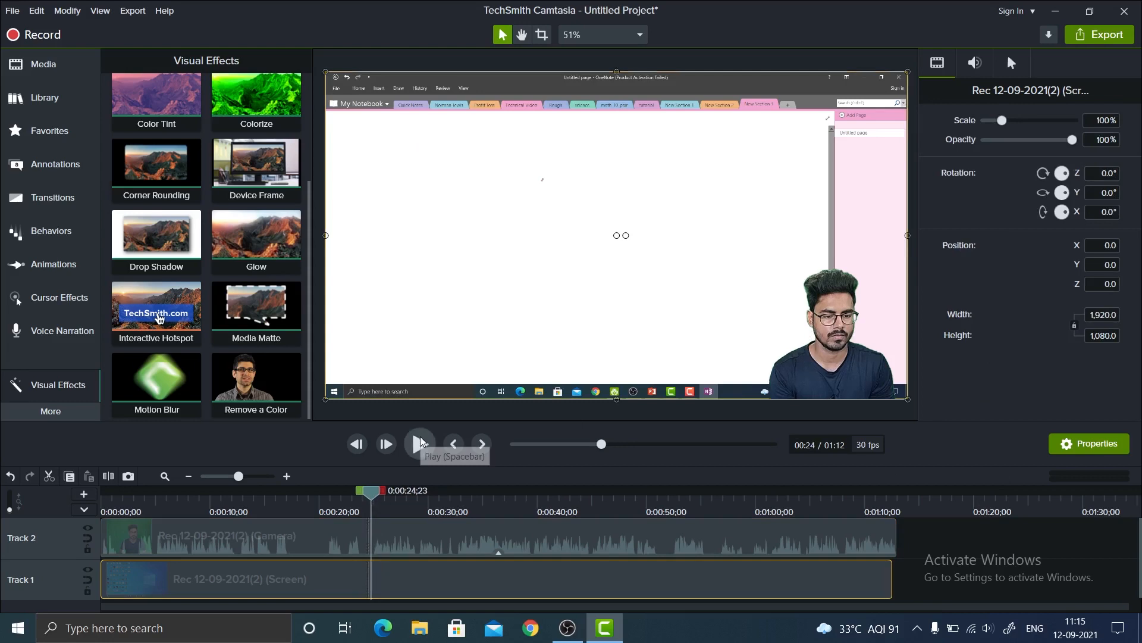
pyautogui.click(419, 448)
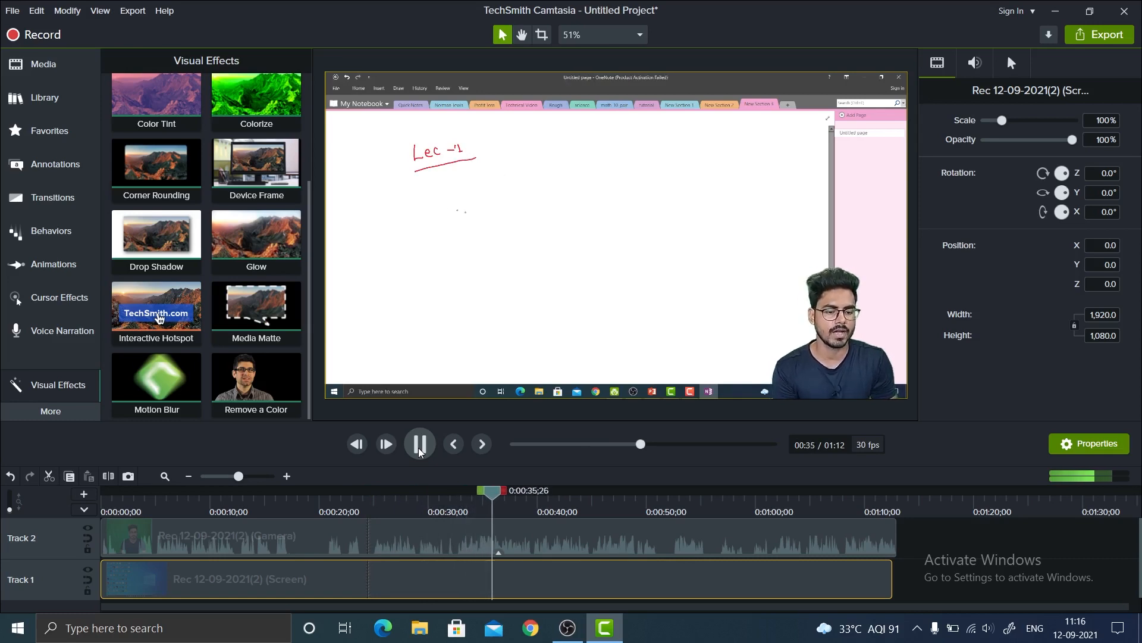
pyautogui.click(419, 444)
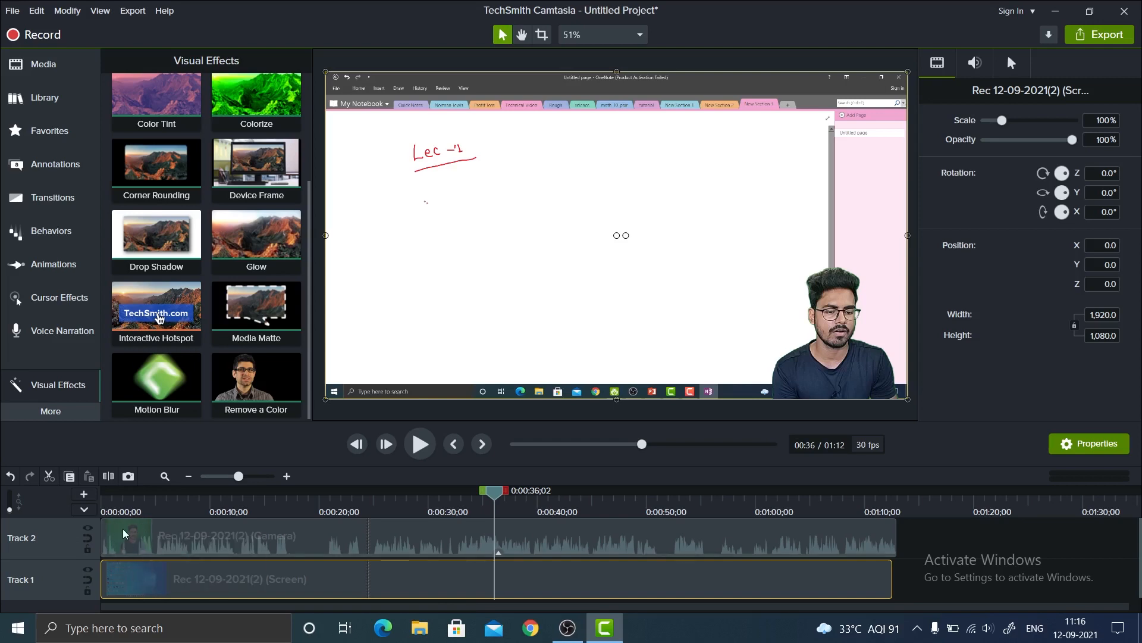
# - Select the camera and screen clips together and shift both to start at about 35 seconds, leaving room for an intro
pyautogui.click(222, 546)
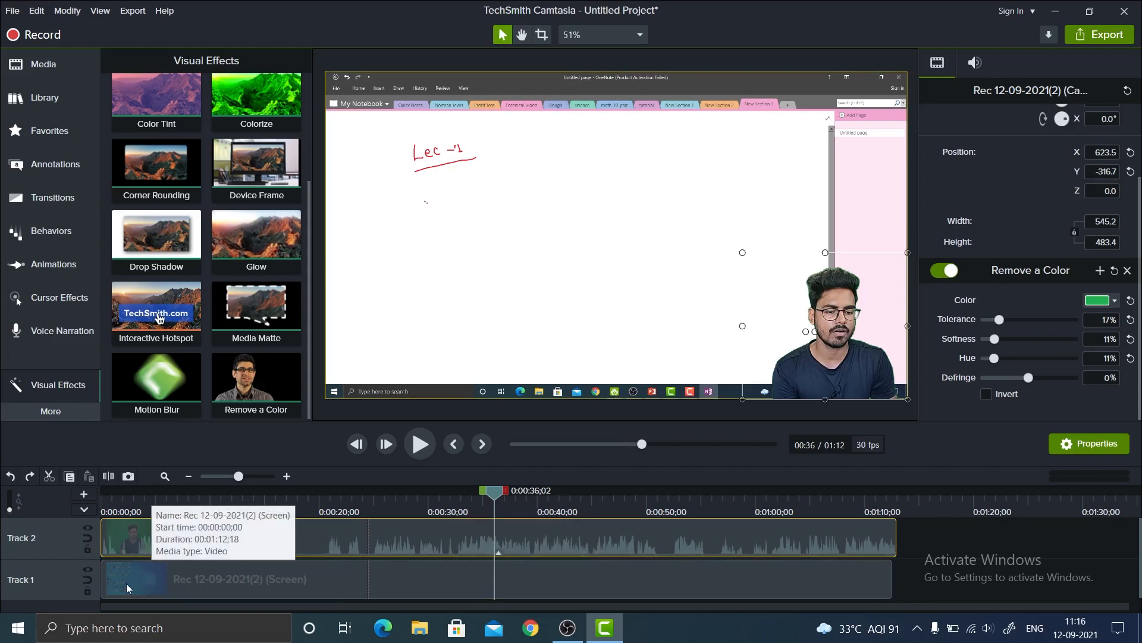
pyautogui.keyDown('ctrl'); pyautogui.click(183, 580); pyautogui.keyUp('ctrl')
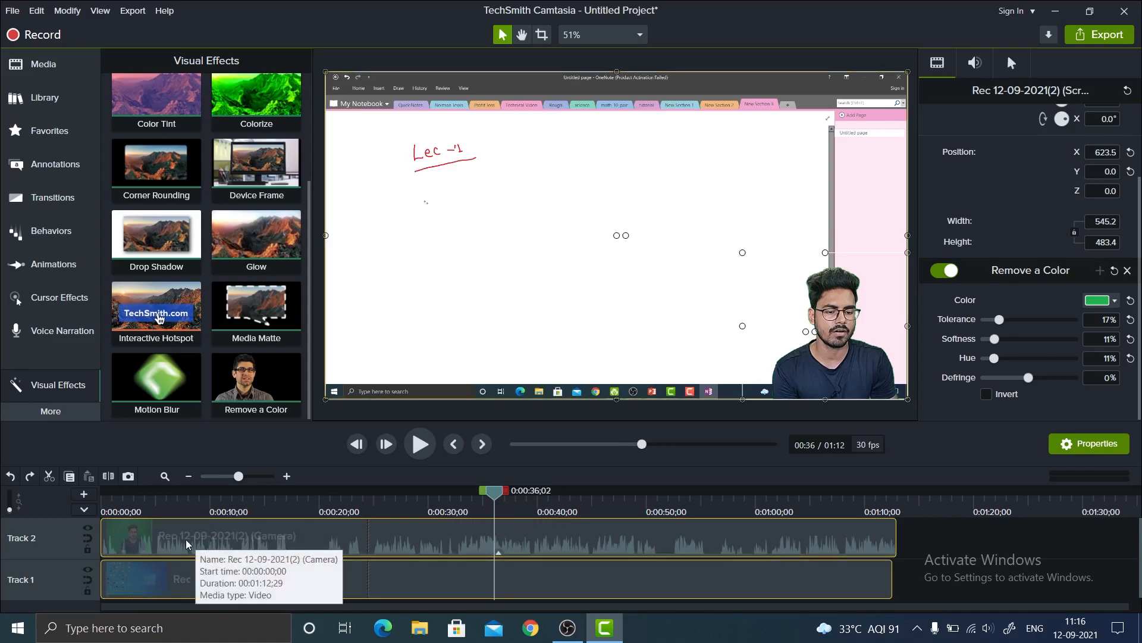
pyautogui.moveTo(184, 541); pyautogui.dragTo(579, 539)
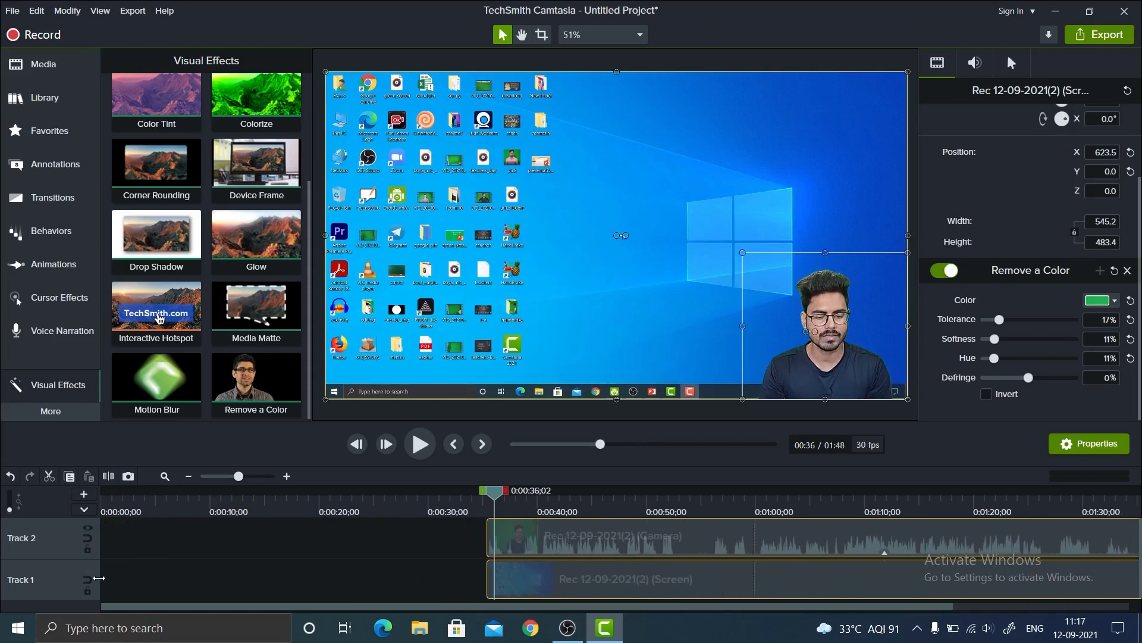
pyautogui.click(208, 548)
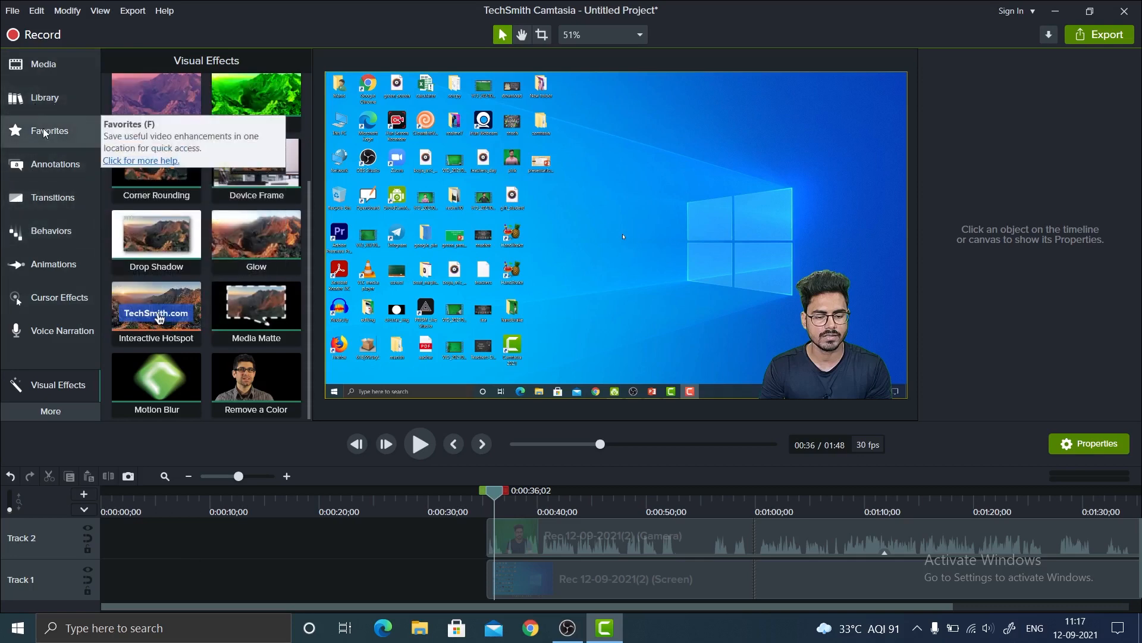
# - Browse the Intros folder of the Camtasia 2021 library, preview the spinningcomputer intro and close the preview
pyautogui.click(53, 108)
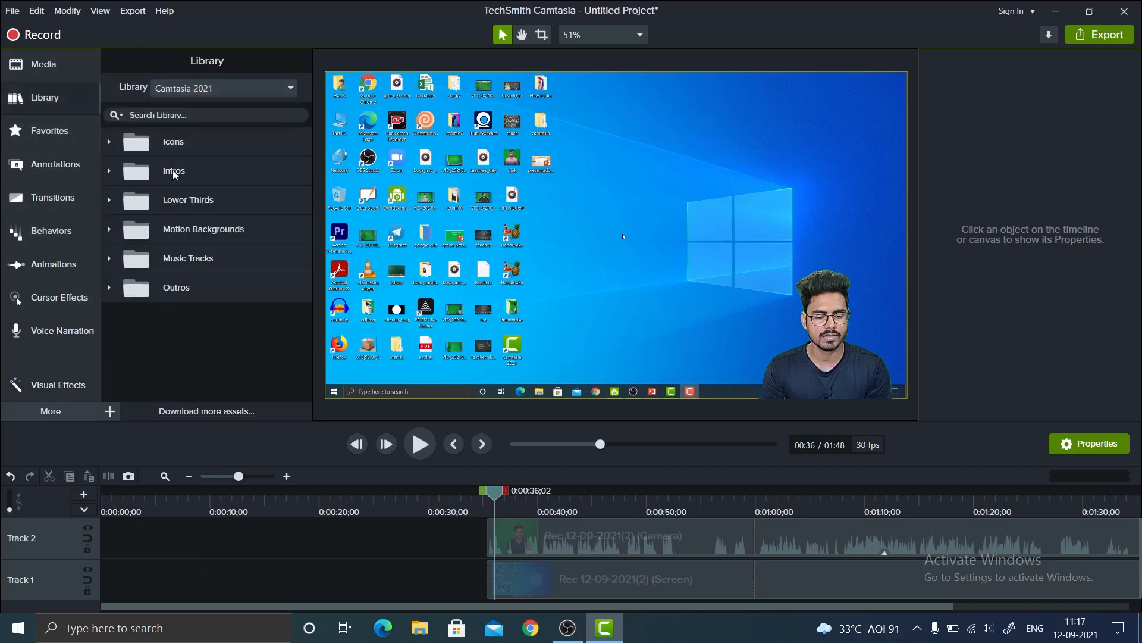
pyautogui.click(108, 173)
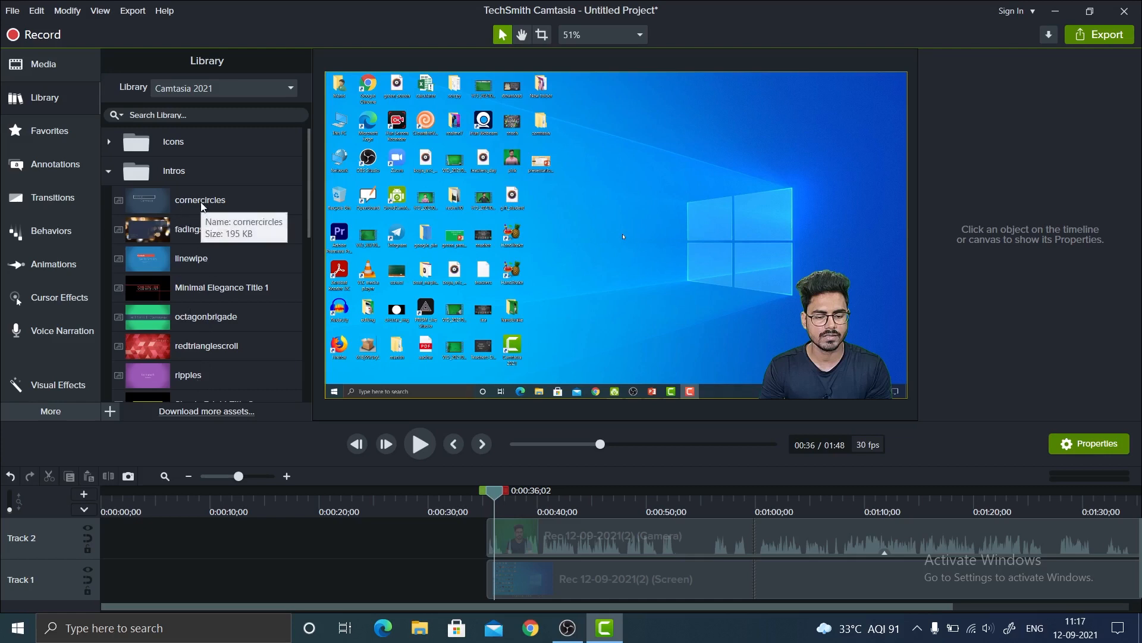
pyautogui.scroll(-5, 239, 266)
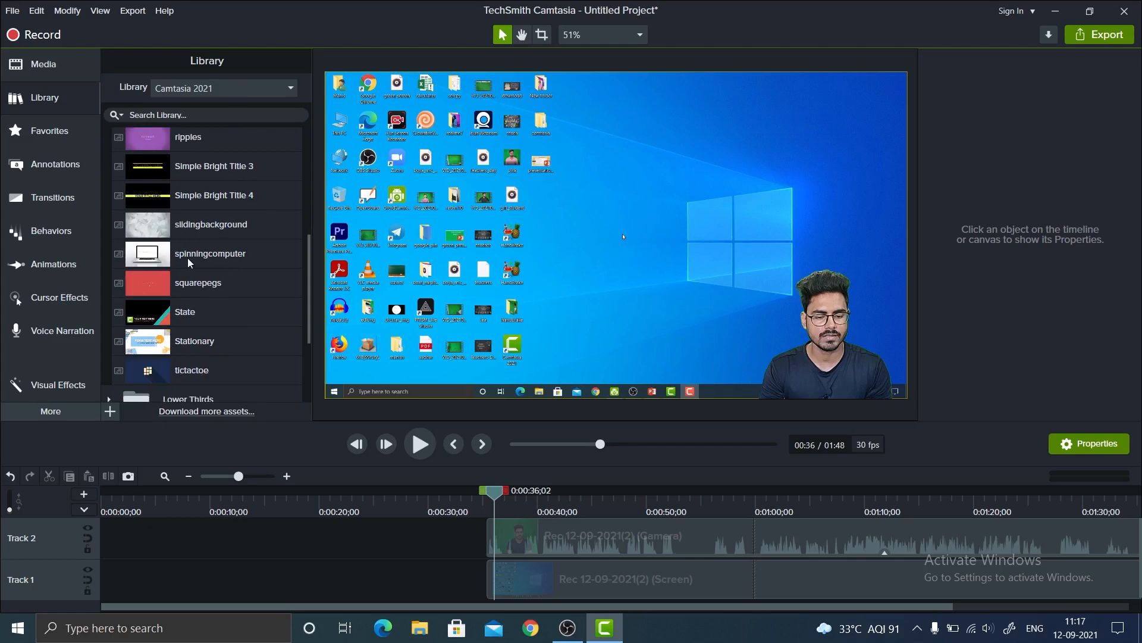
pyautogui.click(212, 252)
pyautogui.doubleClick(212, 253)
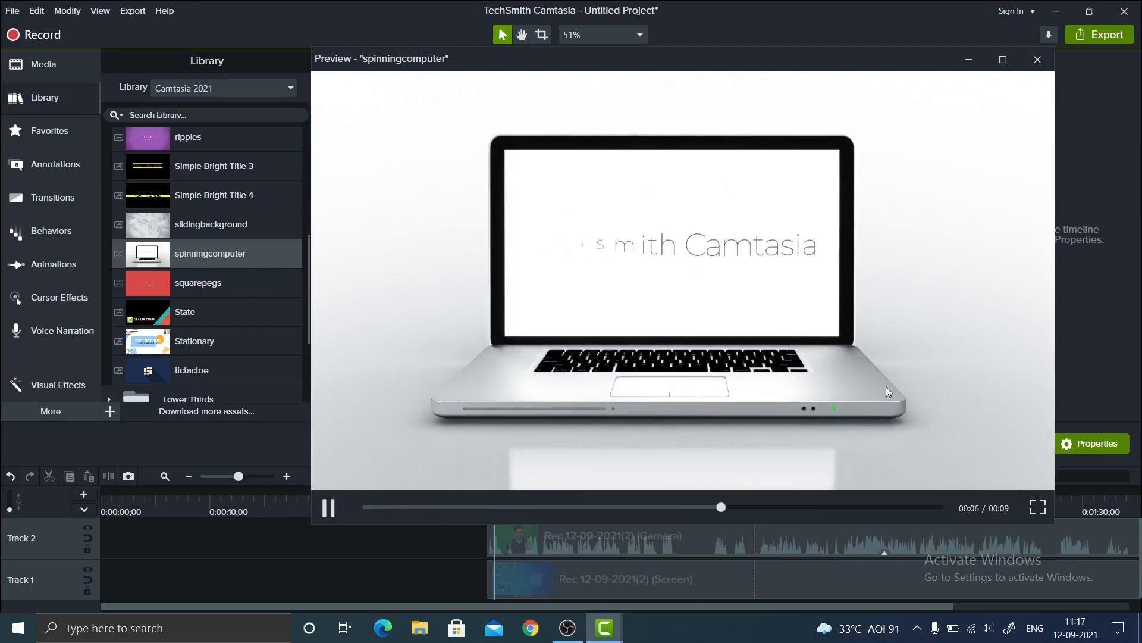
pyautogui.click(1037, 60)
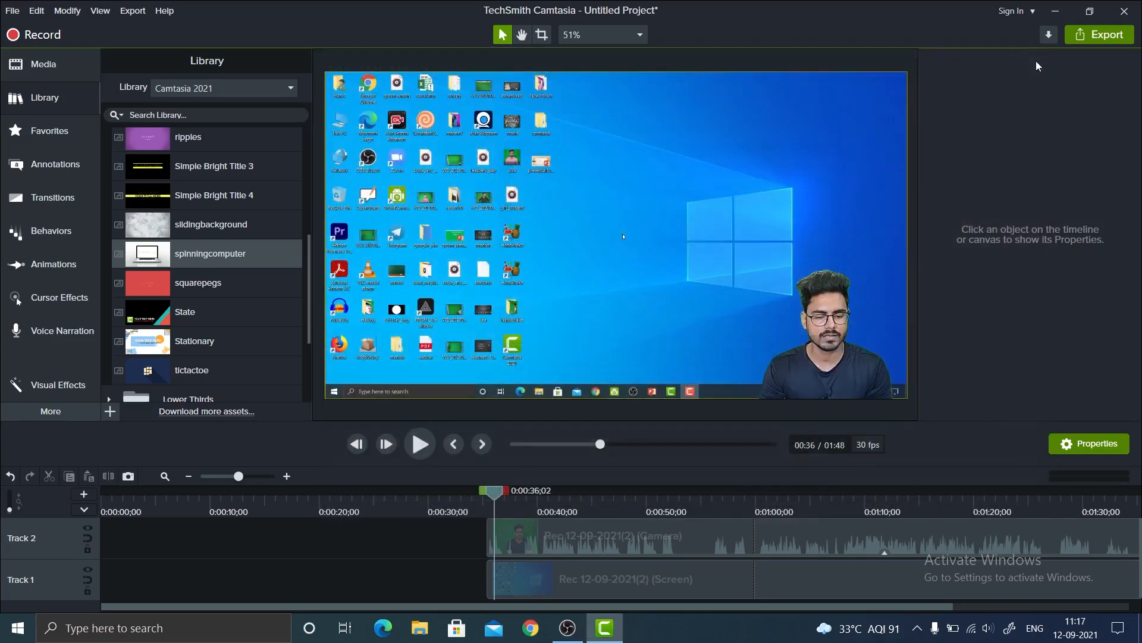
# - Place the spinningcomputer intro at the start of Track 2 and play it from the beginning to preview it
pyautogui.moveTo(233, 254); pyautogui.dragTo(209, 546)
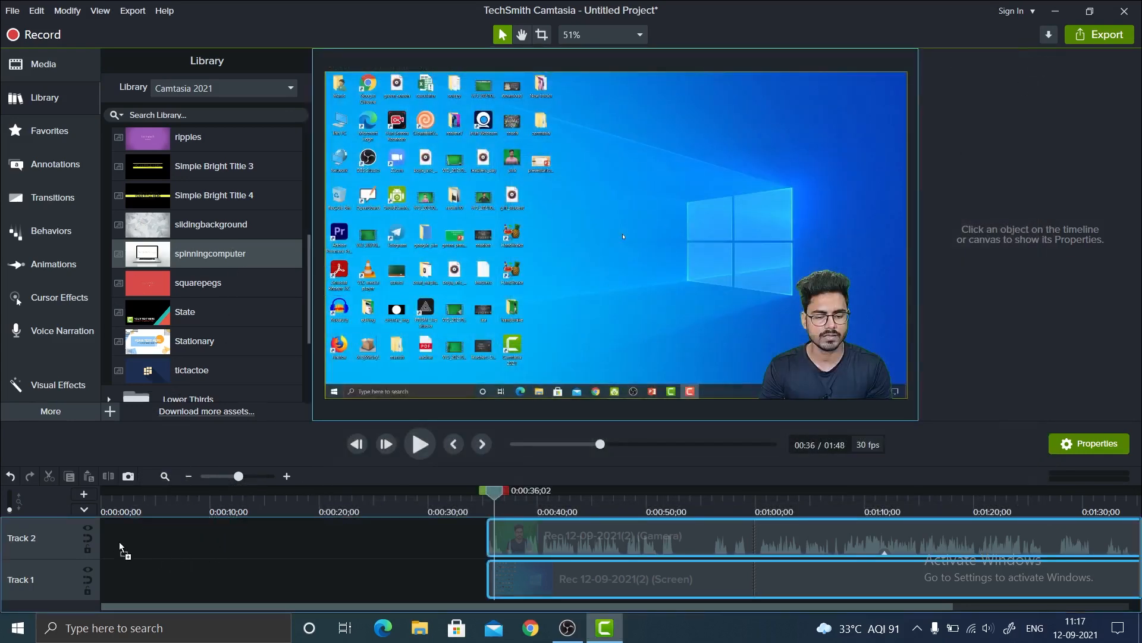
pyautogui.moveTo(119, 541); pyautogui.dragTo(104, 546)
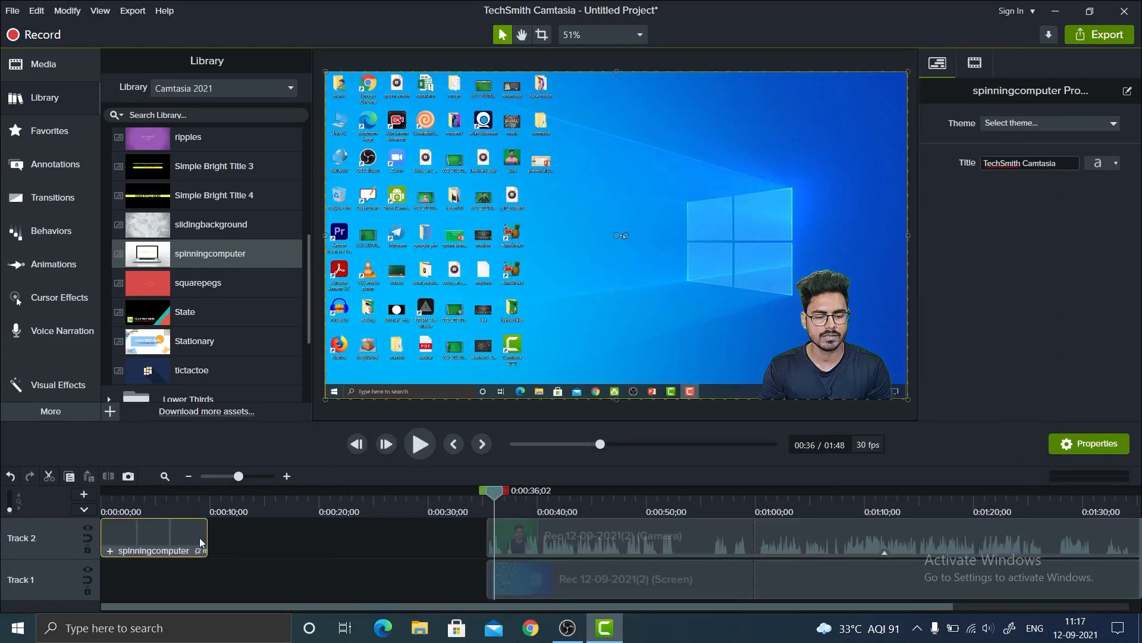
pyautogui.click(104, 499)
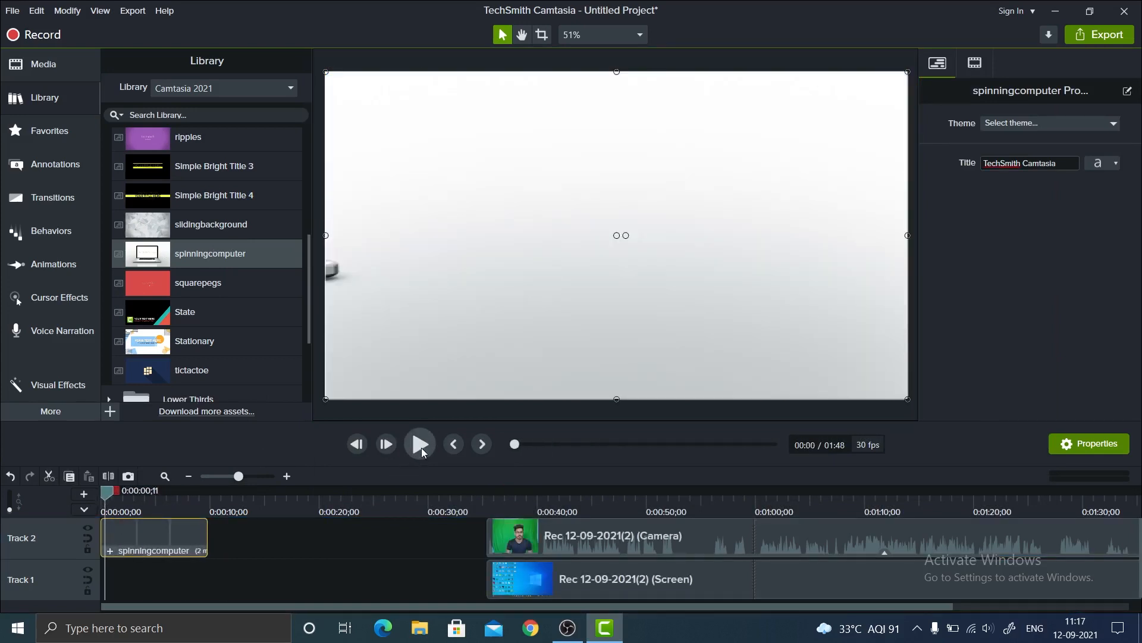
pyautogui.click(421, 448)
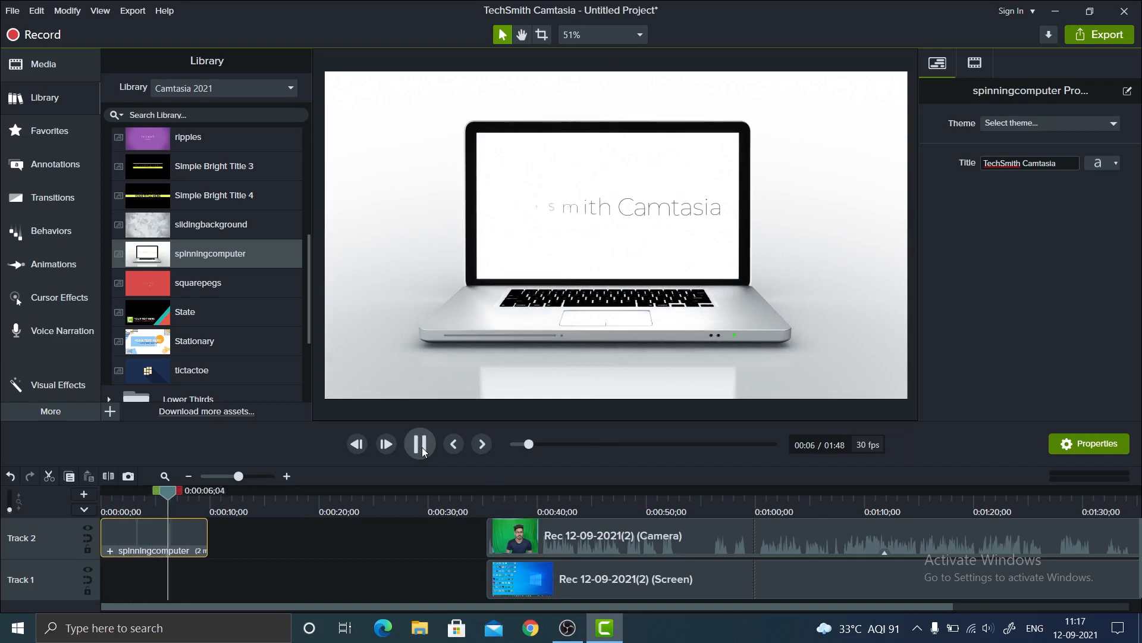
pyautogui.click(423, 447)
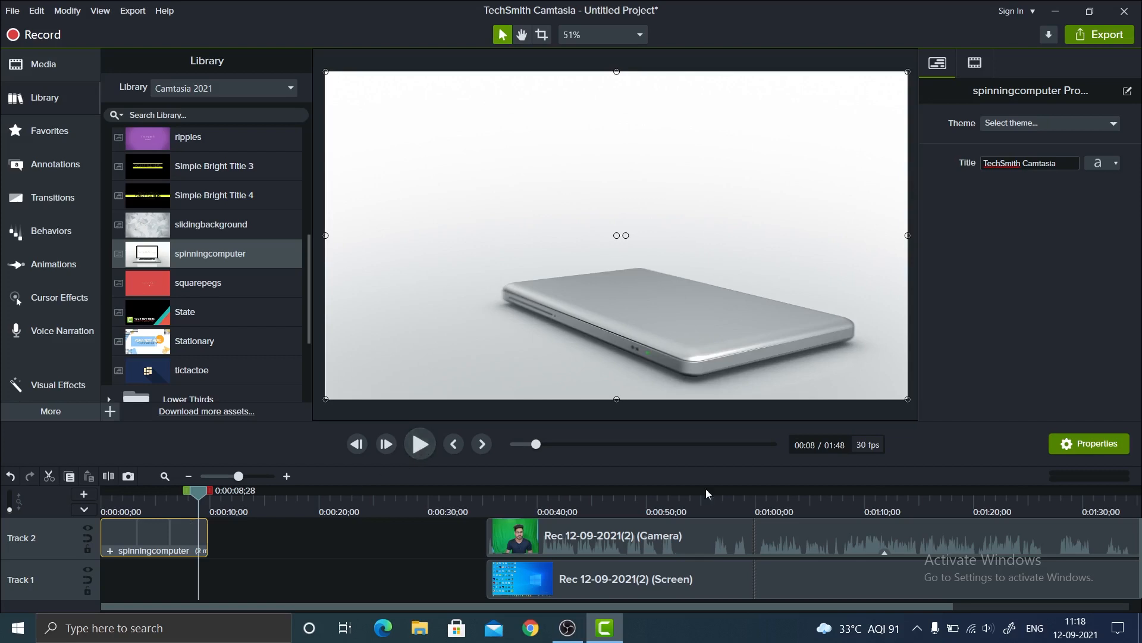
# - Change the spinningcomputer intro's title text to "Competitive Gyan" and open the title's text formatting options
pyautogui.click(138, 494)
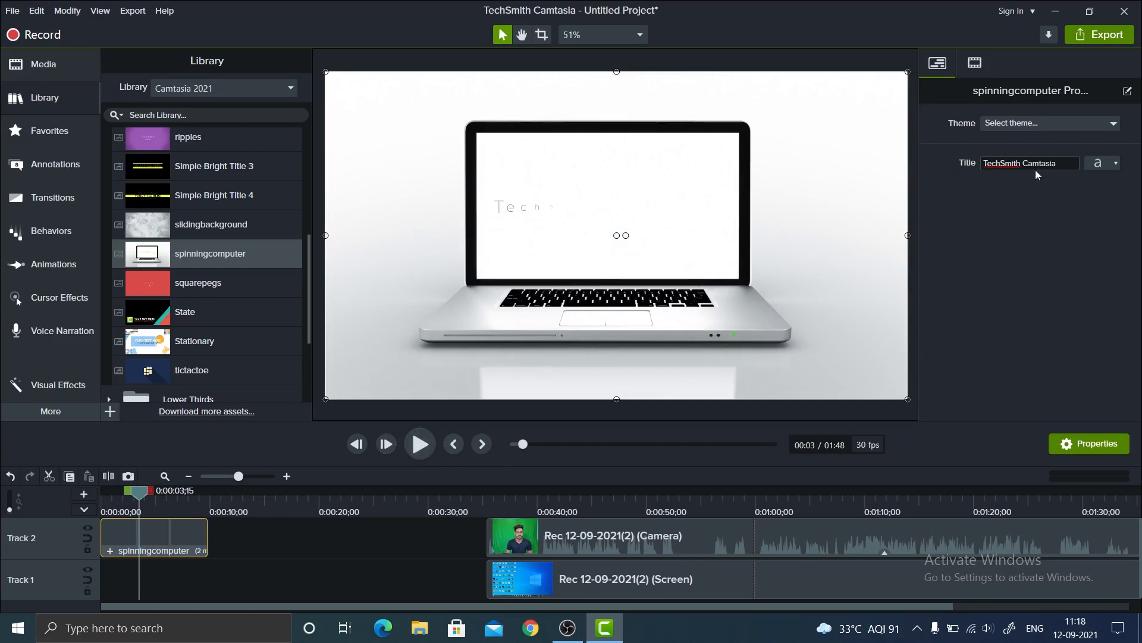
pyautogui.moveTo(1064, 165)
pyautogui.mouseDown()
pyautogui.moveTo(986, 161)
pyautogui.moveTo(1072, 169)
pyautogui.mouseUp()
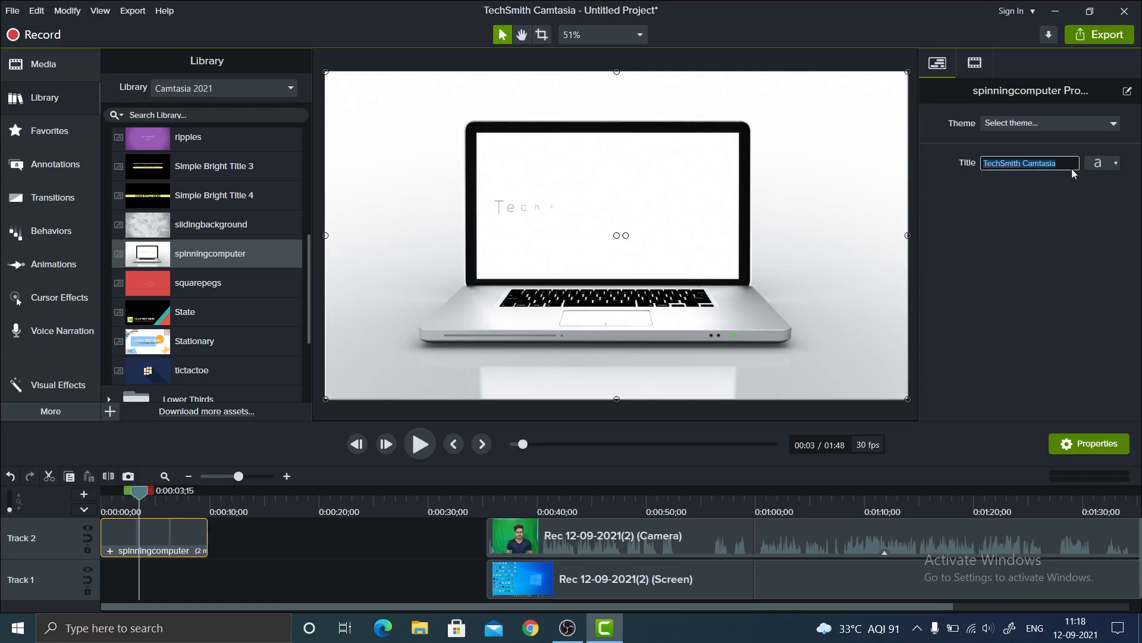
pyautogui.write('Competitive Gyan')
pyautogui.click(1098, 162)
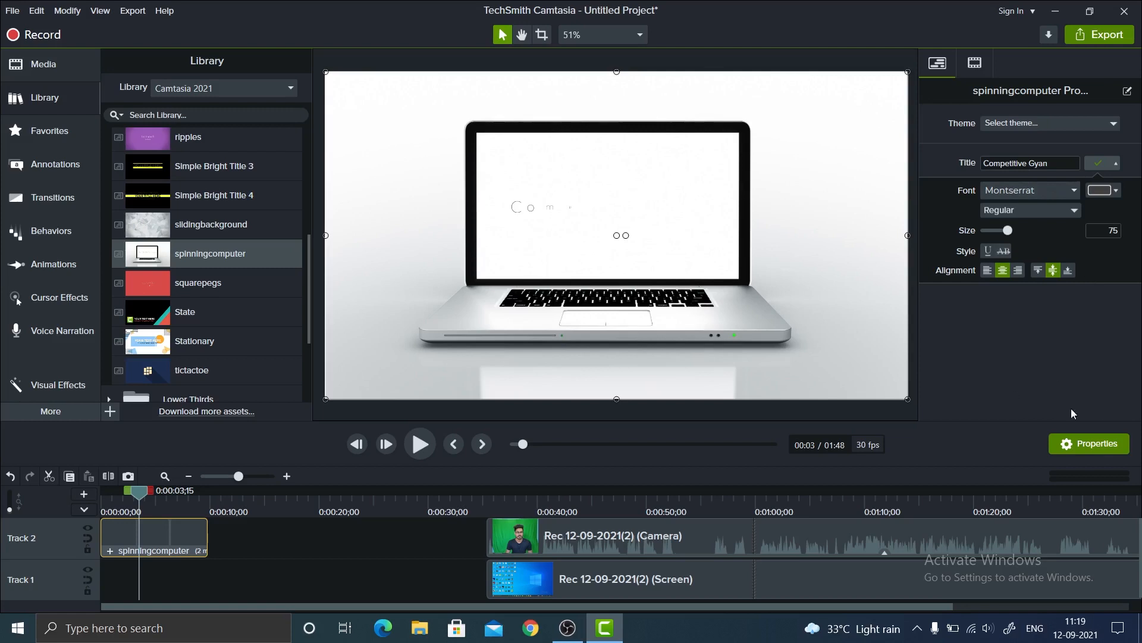
# - Hide the properties, play the retitled intro from the start and pause at 0:00:05;04 to check the title
pyautogui.click(1098, 440)
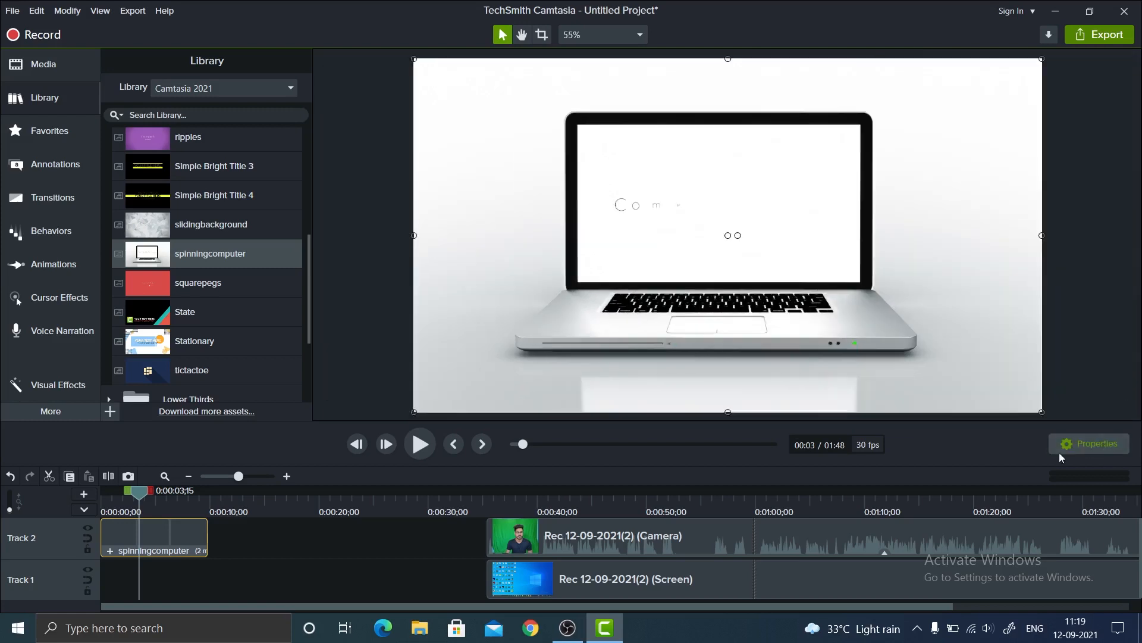
pyautogui.click(102, 494)
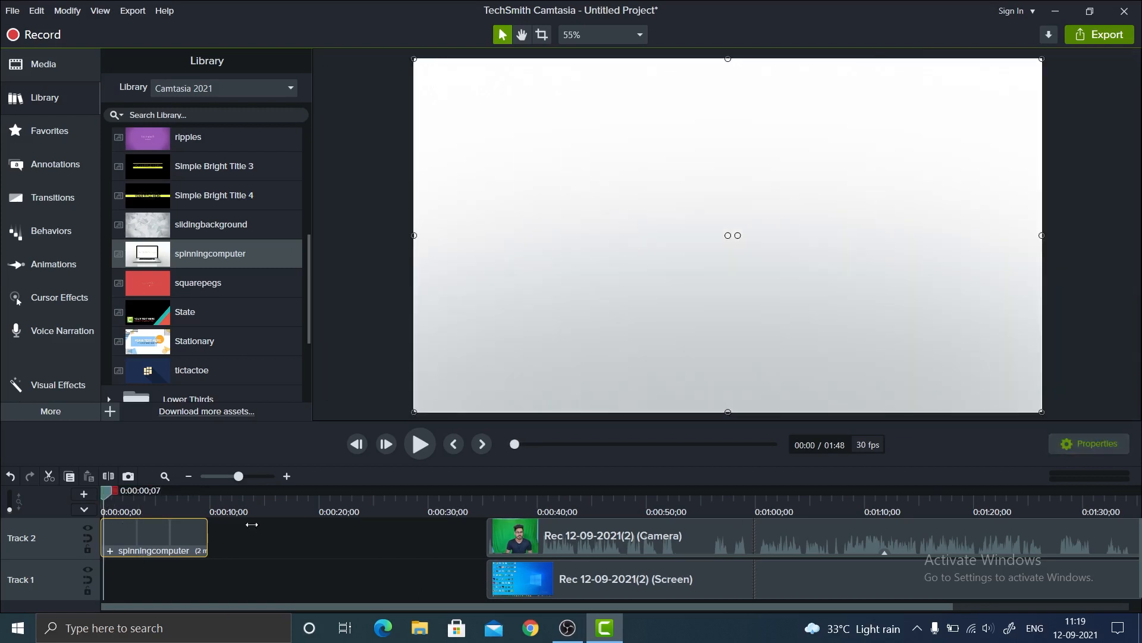
pyautogui.click(420, 444)
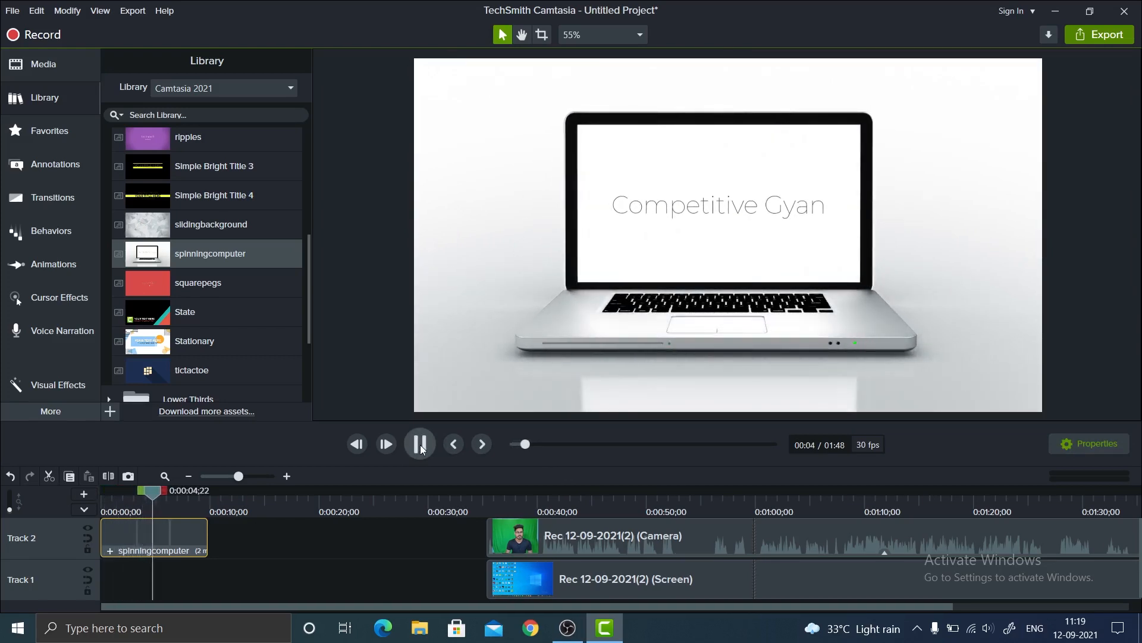
pyautogui.click(420, 444)
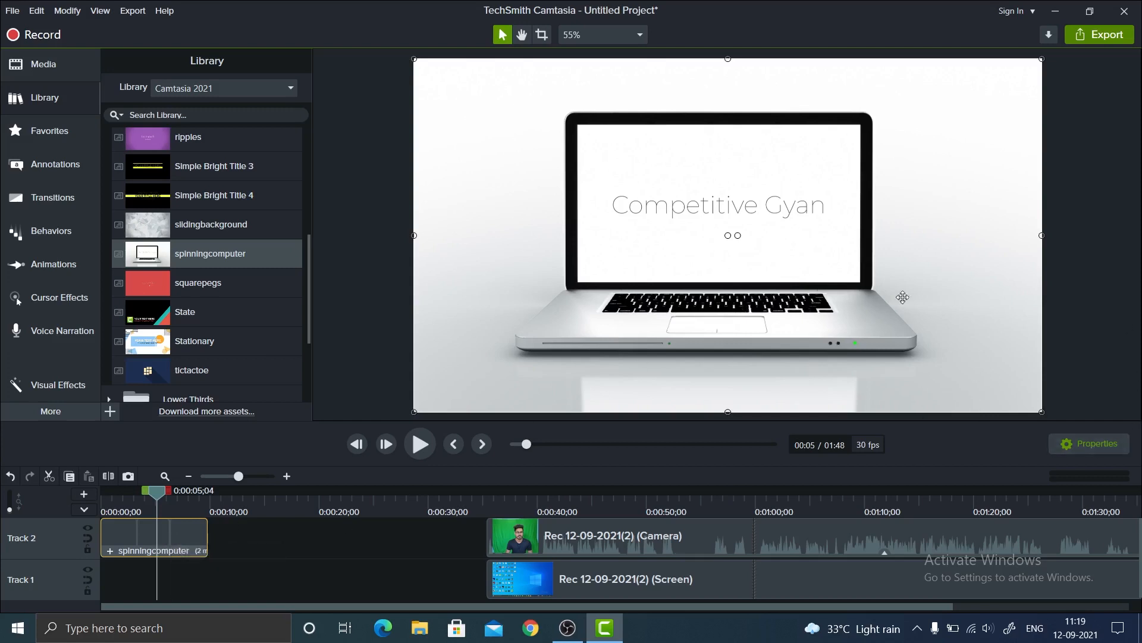
# - Set the intro title's font size to 87 and its style to Bold, and replay the intro from the start
pyautogui.click(1091, 443)
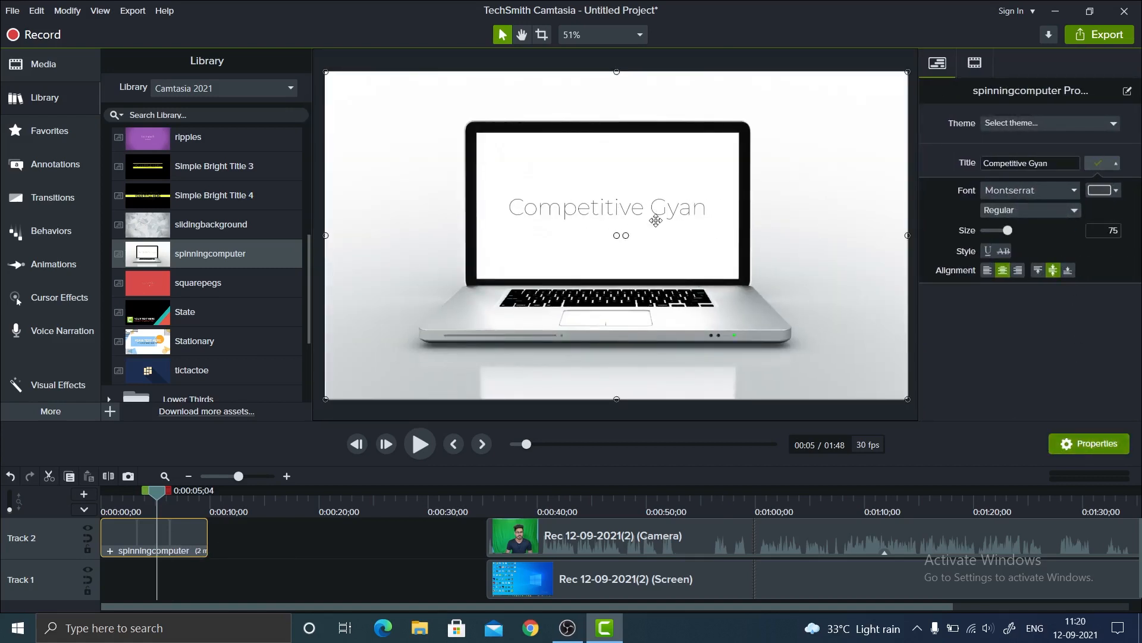
pyautogui.moveTo(1007, 231); pyautogui.dragTo(1013, 230)
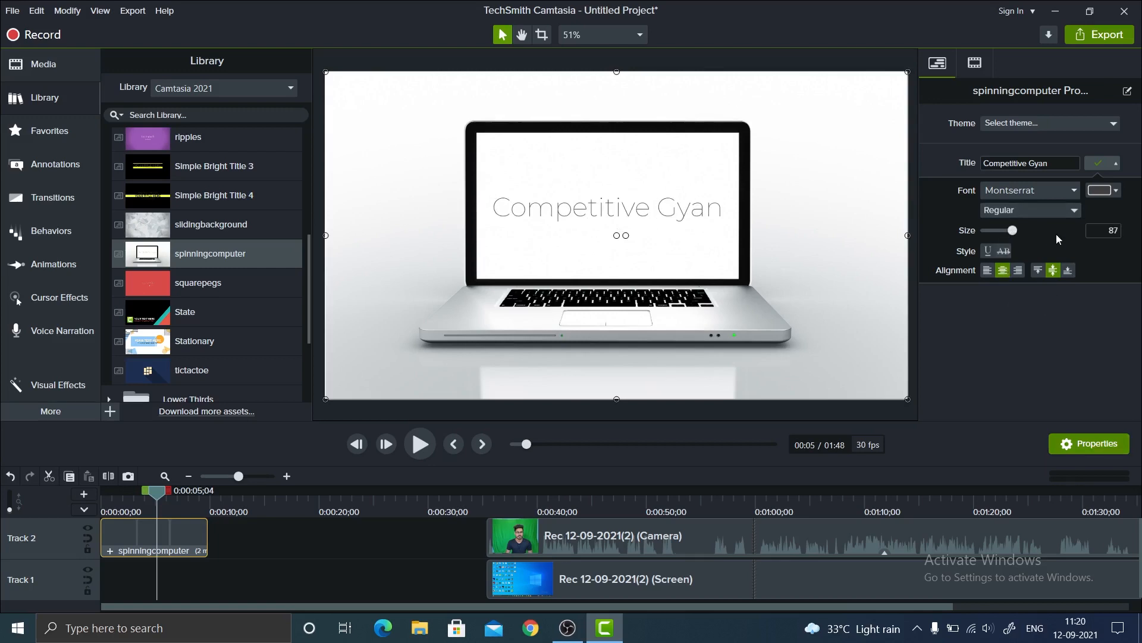
pyautogui.click(1058, 213)
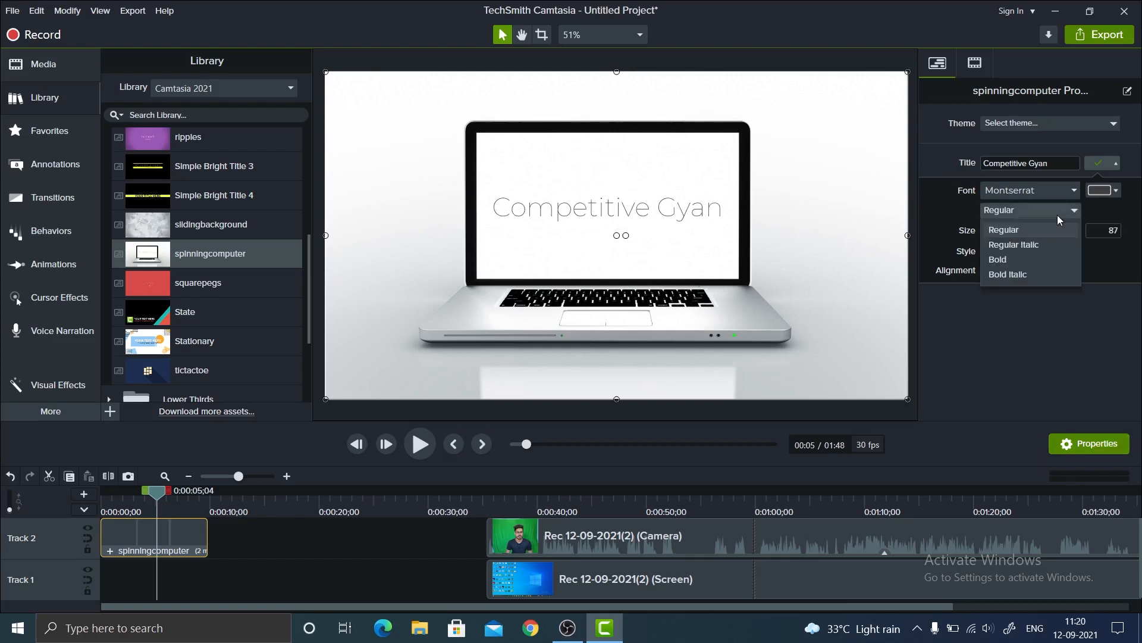
pyautogui.click(1019, 259)
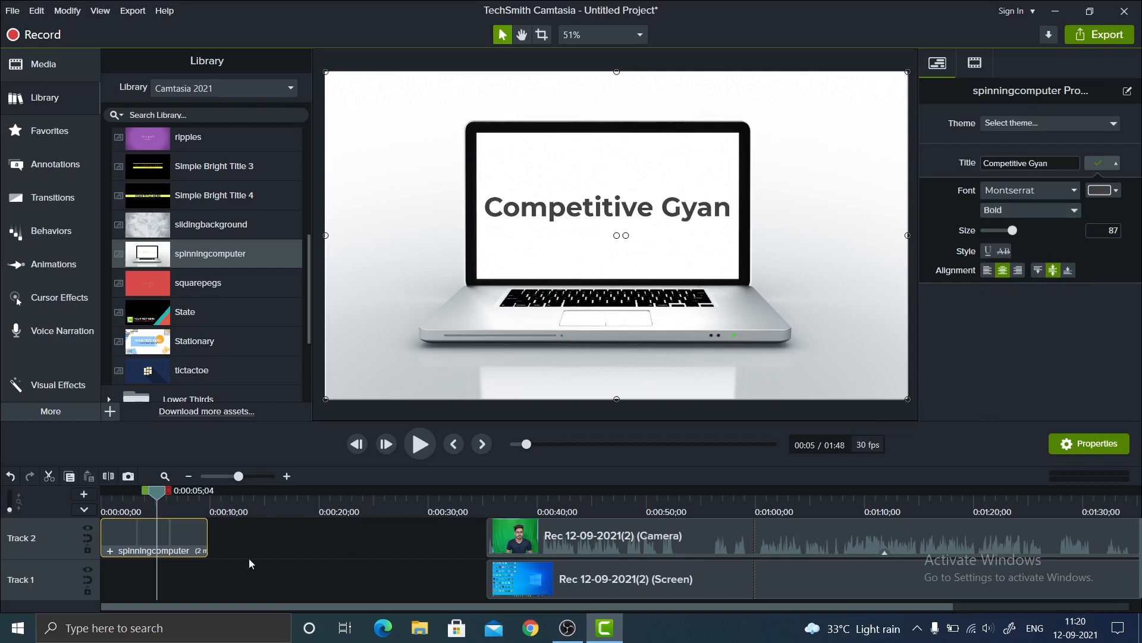
pyautogui.click(108, 505)
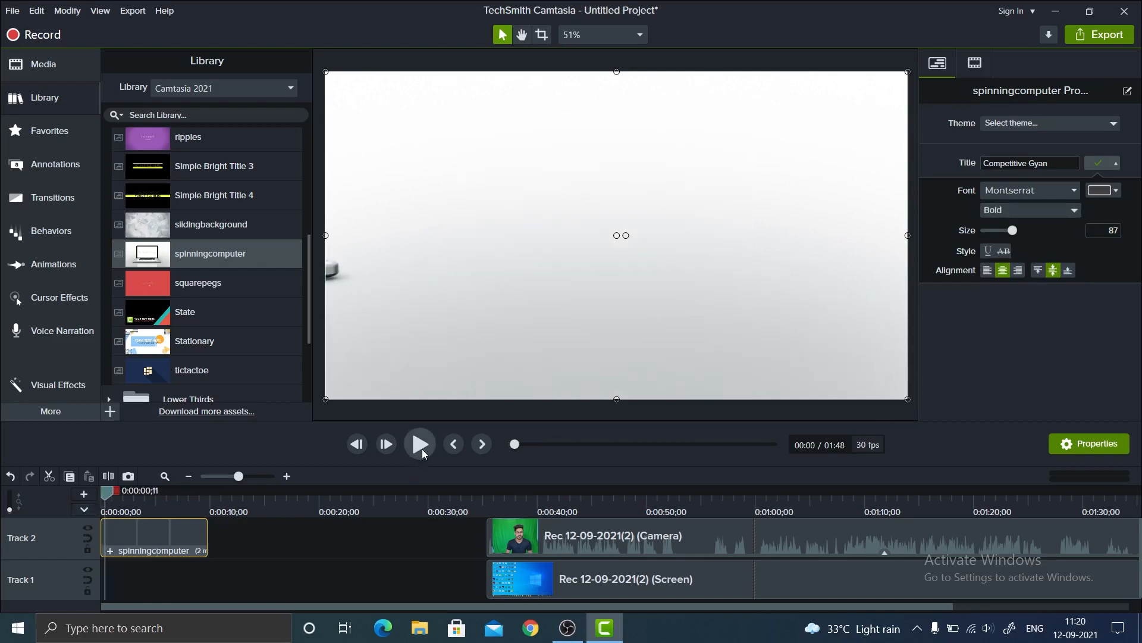
pyautogui.click(423, 448)
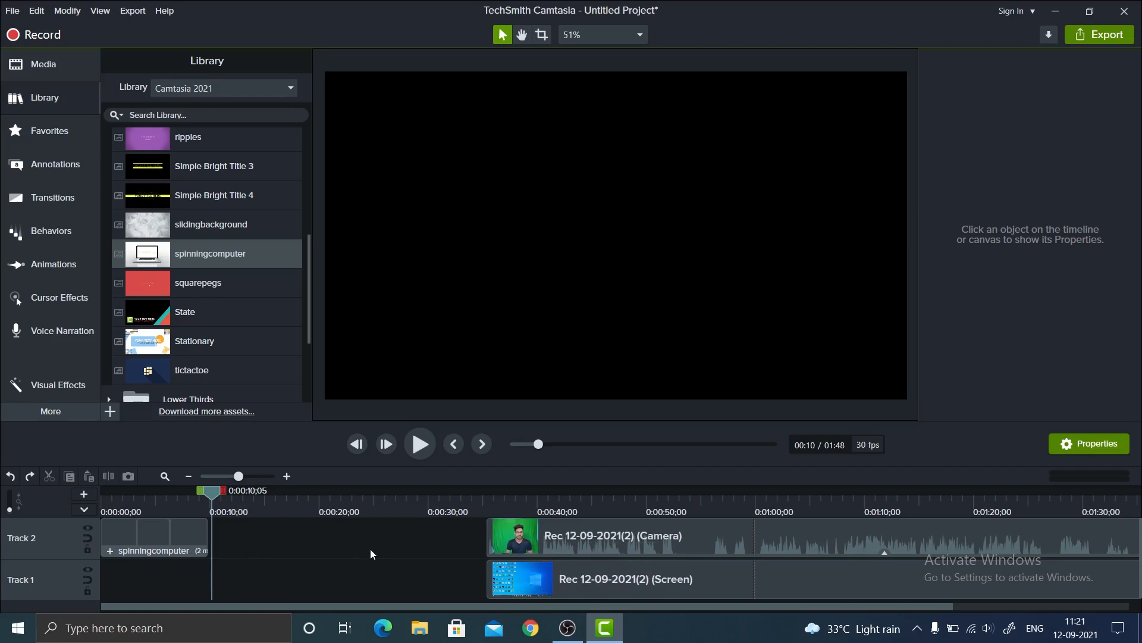
# - Select the camera and screen clips together and move both so they start directly after the spinningcomputer intro
pyautogui.click(558, 537)
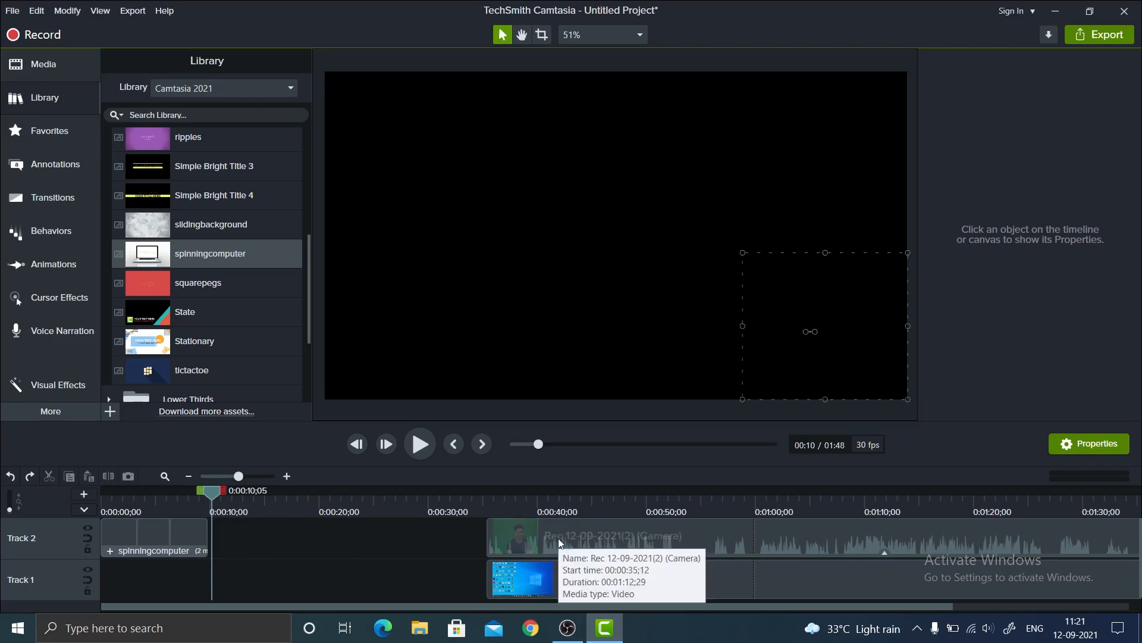
pyautogui.keyDown('ctrl'); pyautogui.click(548, 576); pyautogui.keyUp('ctrl')
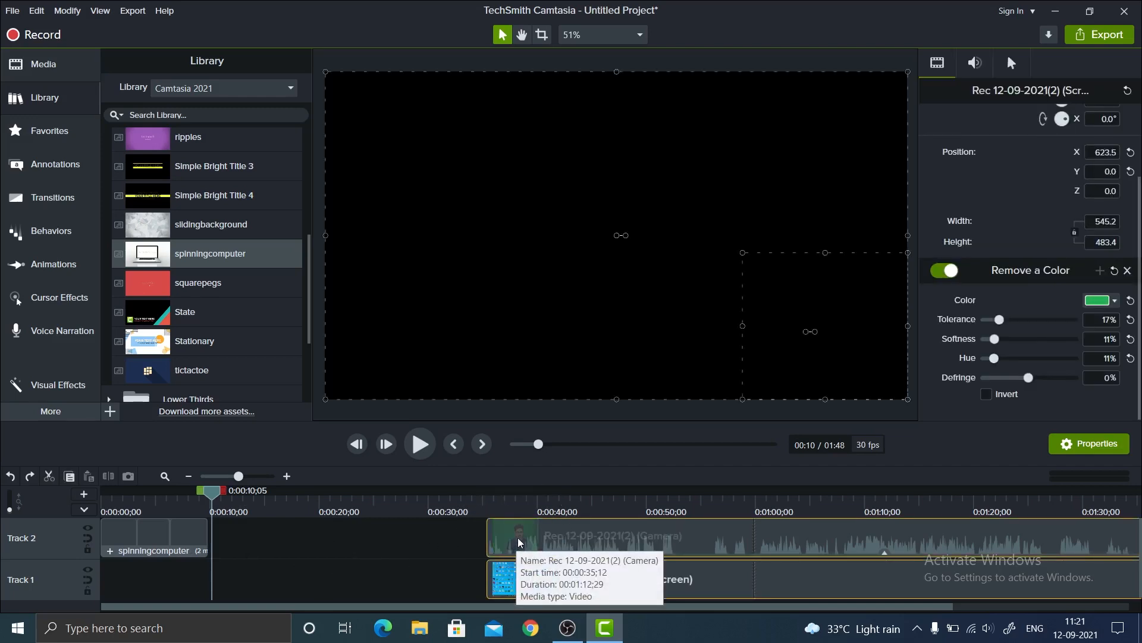
pyautogui.moveTo(507, 538); pyautogui.dragTo(225, 548)
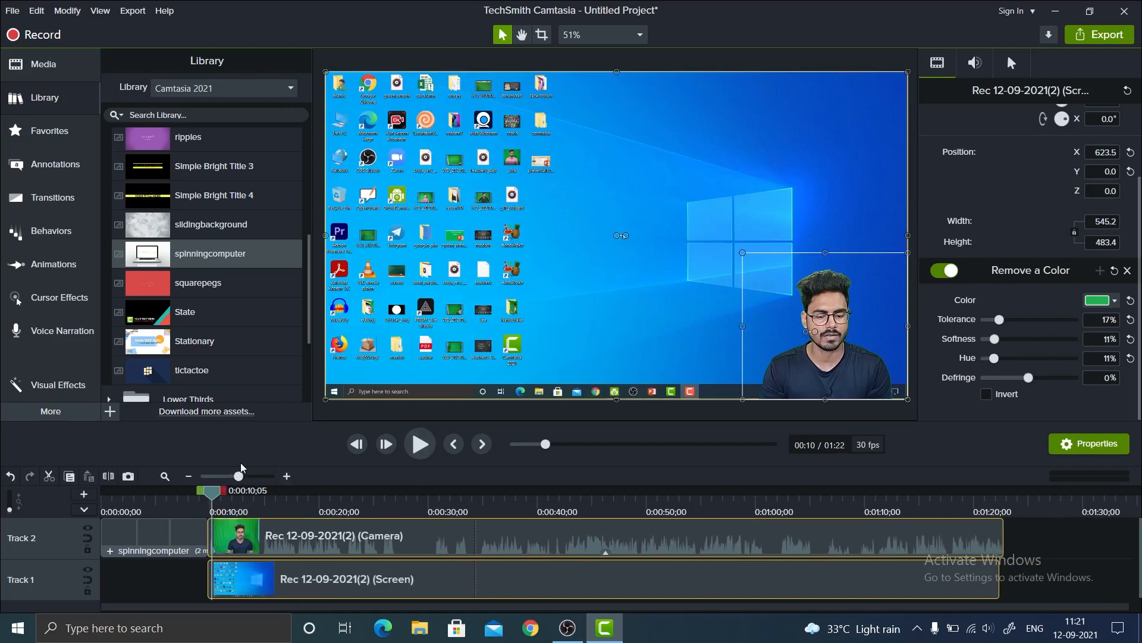
# - Play the enlarged timeline from 0:00:09;25 to about 0:00:13 to check where the lecture clips begin after the intro
pyautogui.moveTo(239, 479)
pyautogui.mouseDown()
pyautogui.moveTo(264, 480)
pyautogui.moveTo(254, 485)
pyautogui.mouseUp()
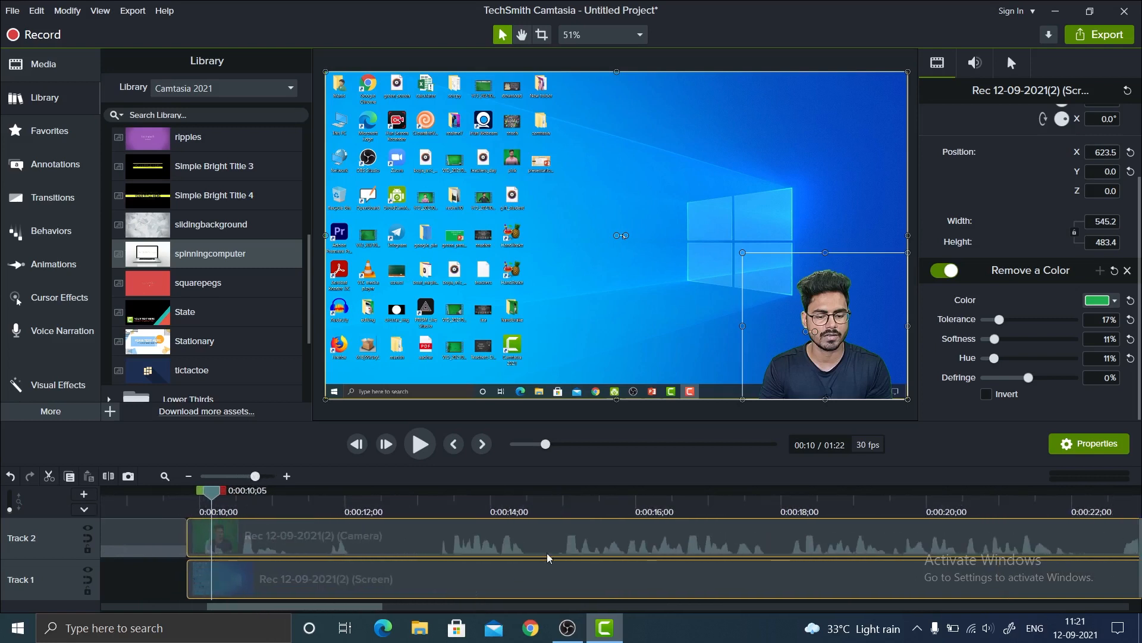
pyautogui.click(189, 504)
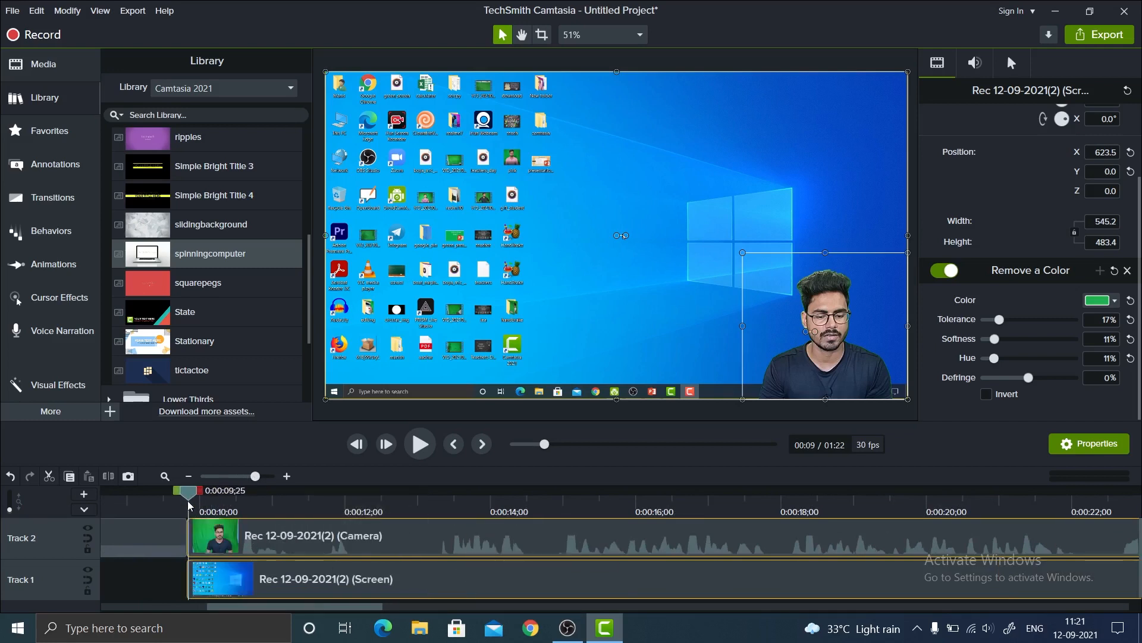
pyautogui.click(419, 445)
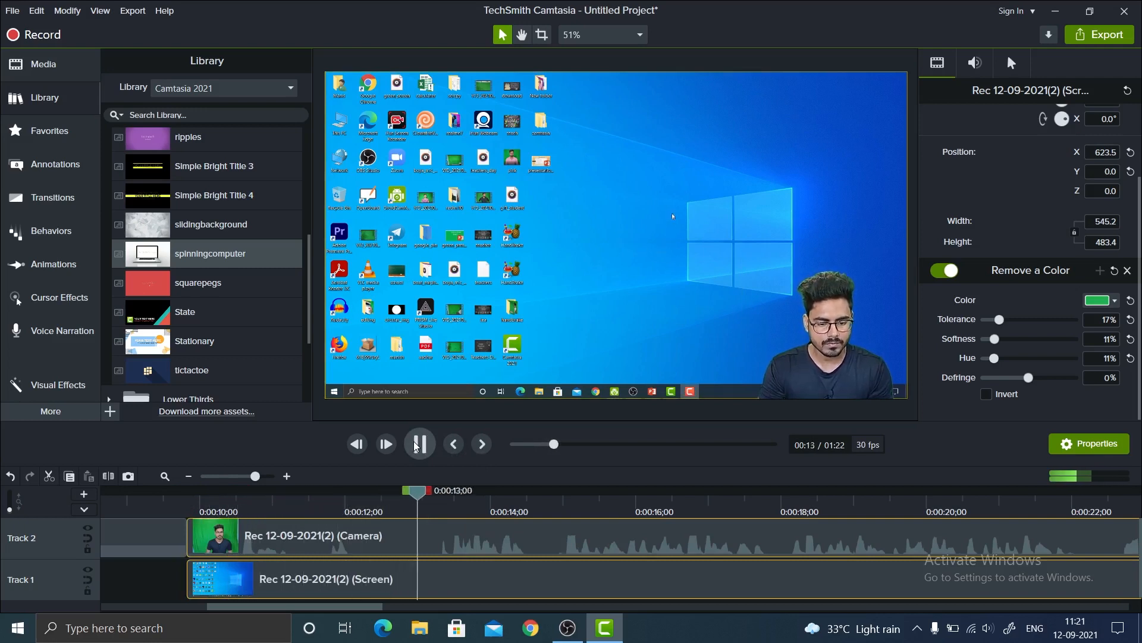
pyautogui.click(419, 444)
# - Add Simple Bright Outro 3 from the library's Outros folder to Track 2, directly after the end of the camera clip
pyautogui.moveTo(344, 607); pyautogui.dragTo(1099, 602)
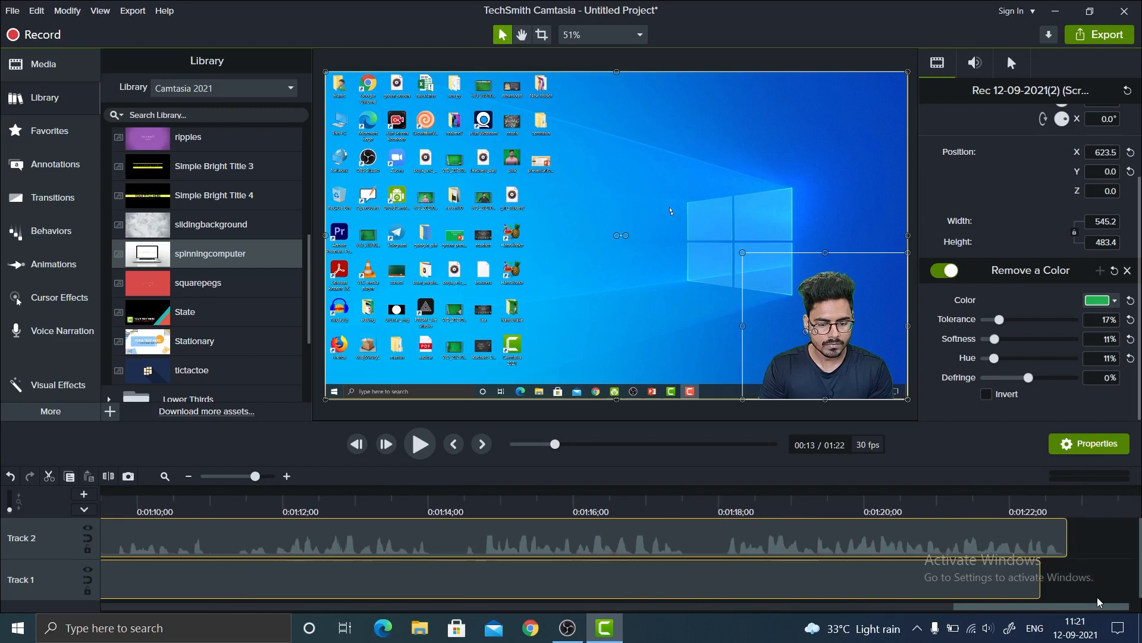
pyautogui.click(968, 498)
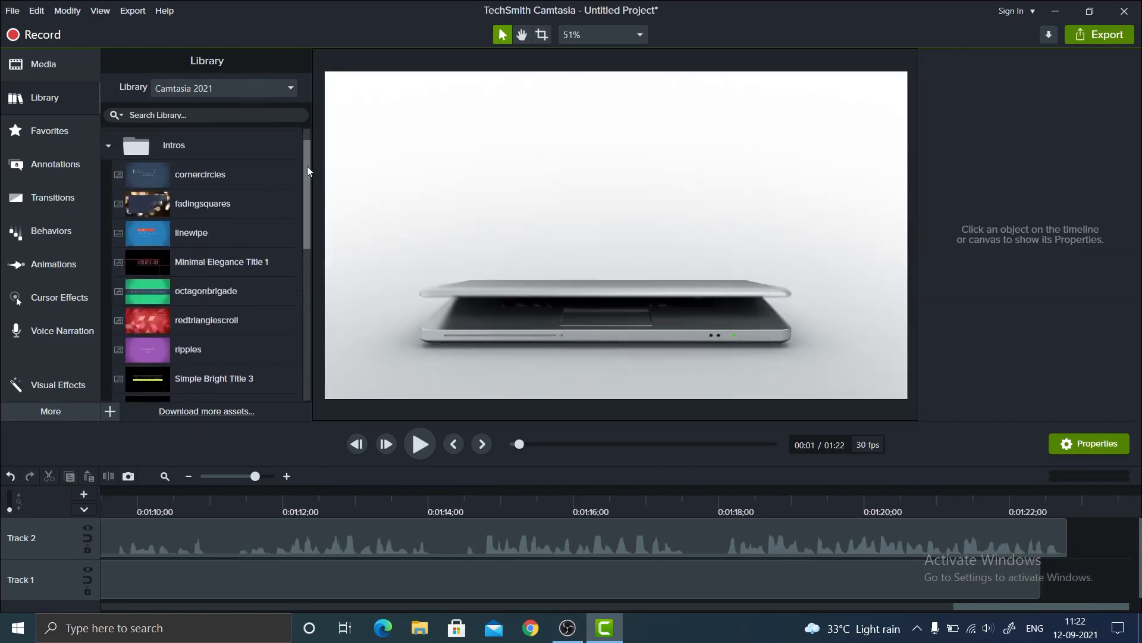
pyautogui.scroll(1, 307, 152)
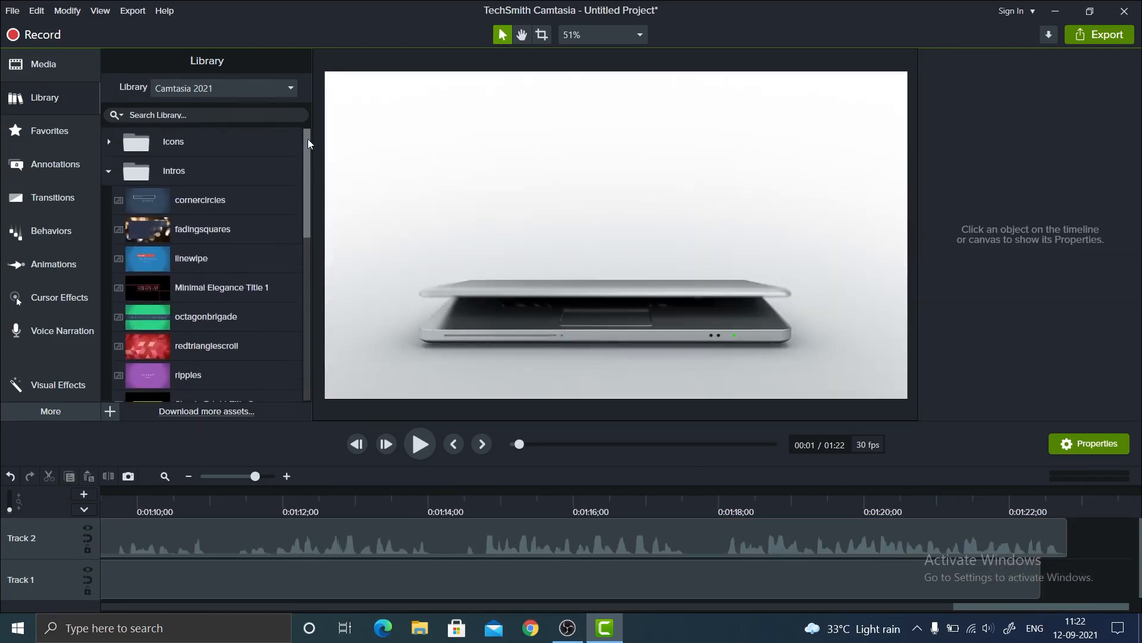
pyautogui.click(110, 170)
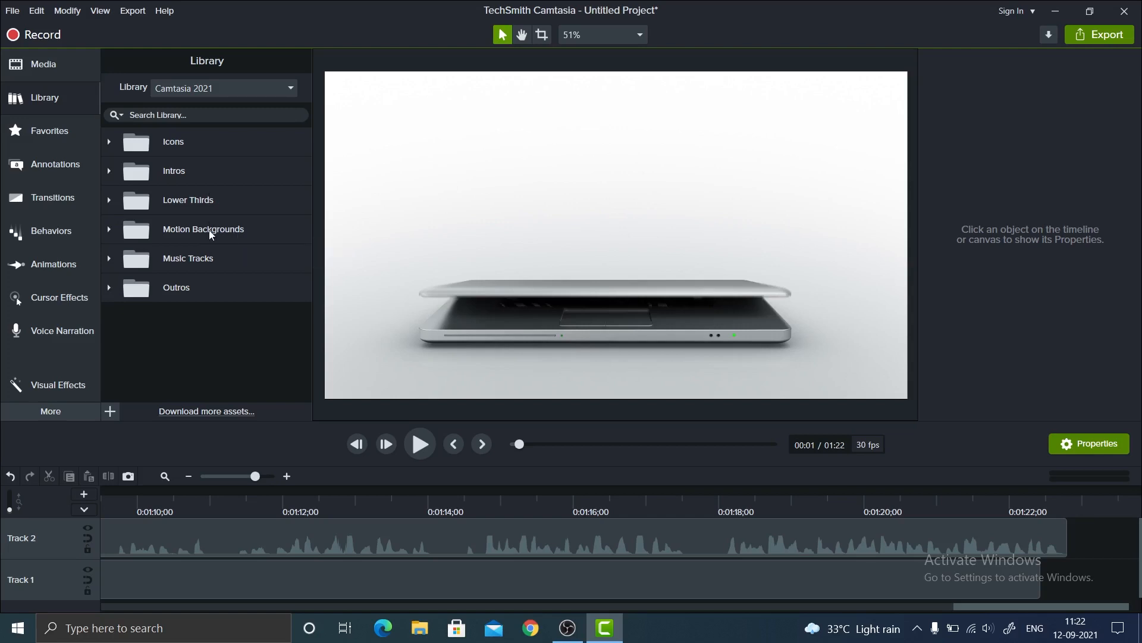
pyautogui.click(110, 288)
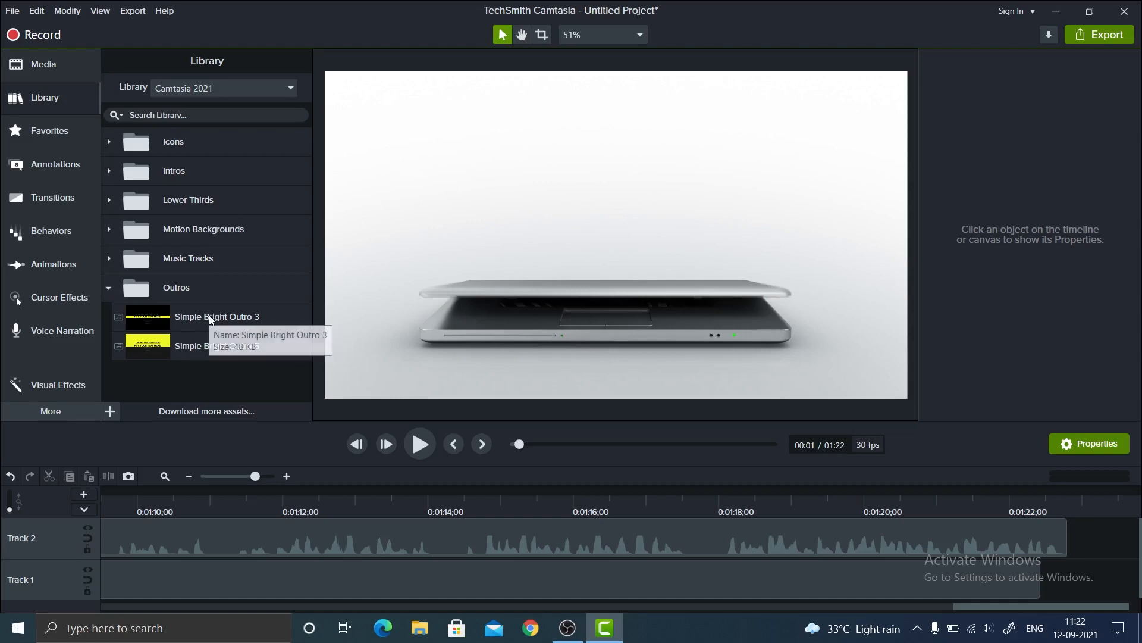
pyautogui.moveTo(209, 316); pyautogui.dragTo(1074, 548)
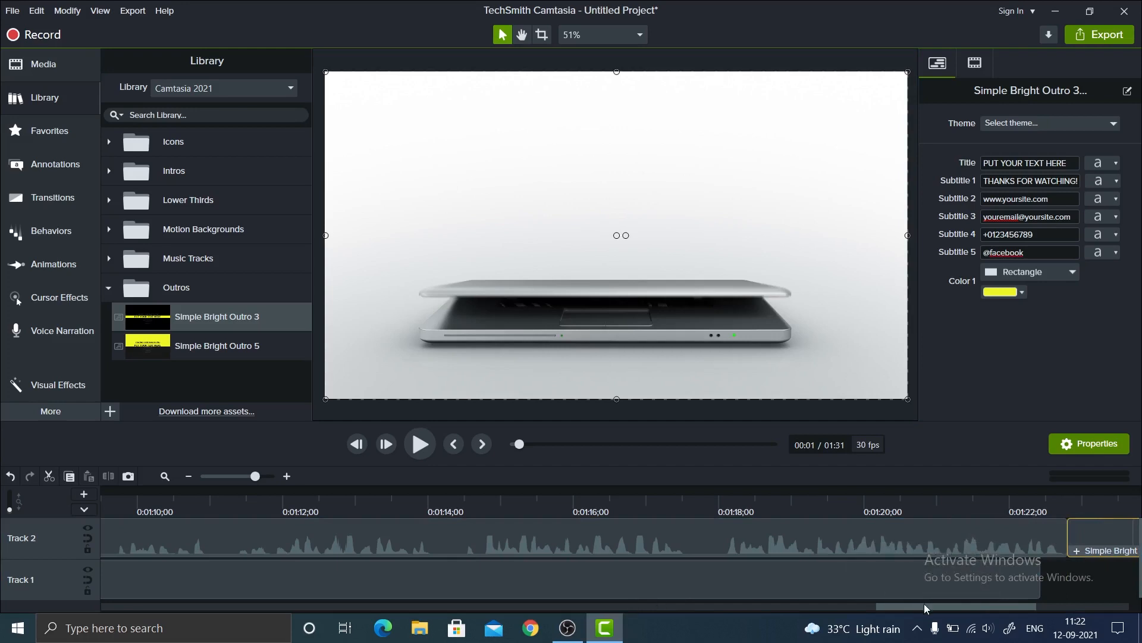
# - Play the outro from 0:01:22;26 and pause at 0:01:24;25, where all its placeholder text is displayed
pyautogui.moveTo(923, 604); pyautogui.dragTo(989, 609)
pyautogui.click(651, 497)
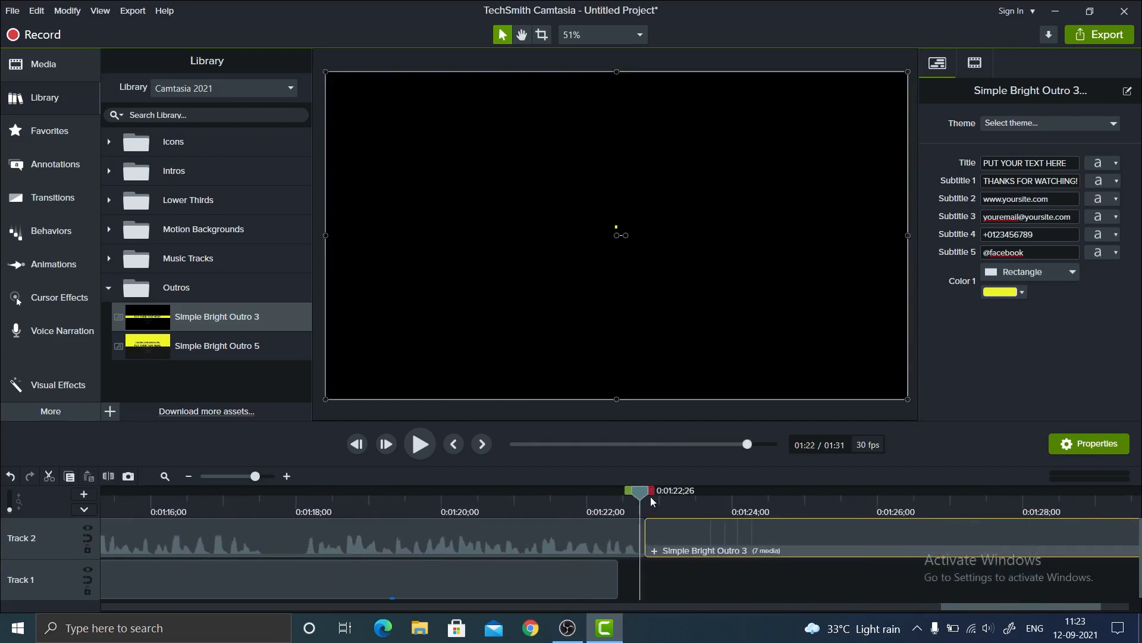
pyautogui.click(415, 444)
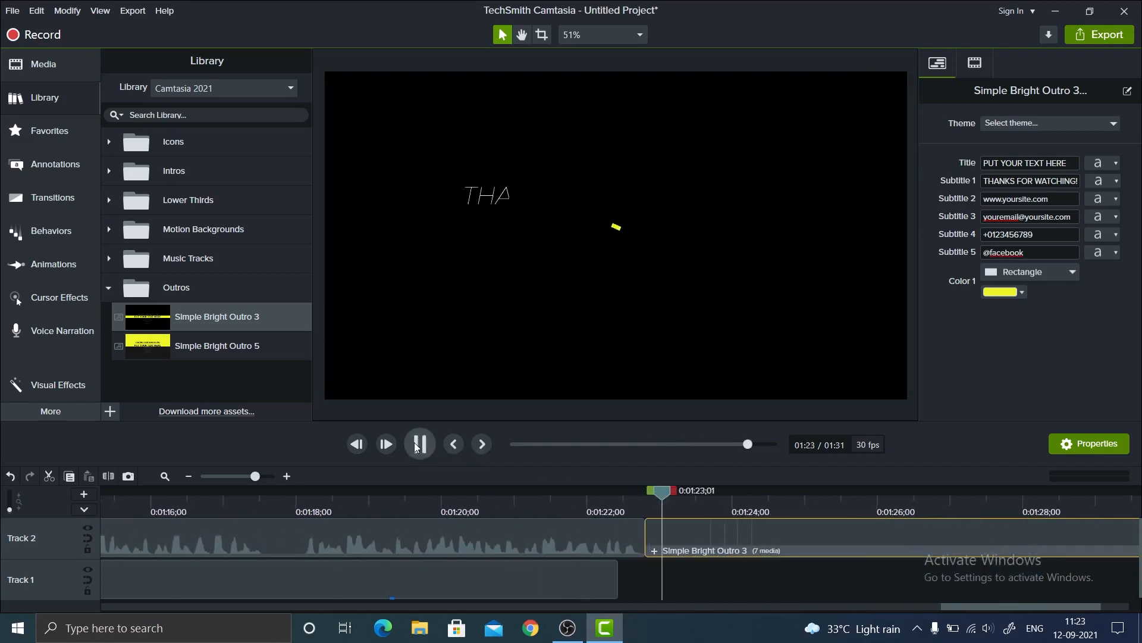
pyautogui.click(415, 446)
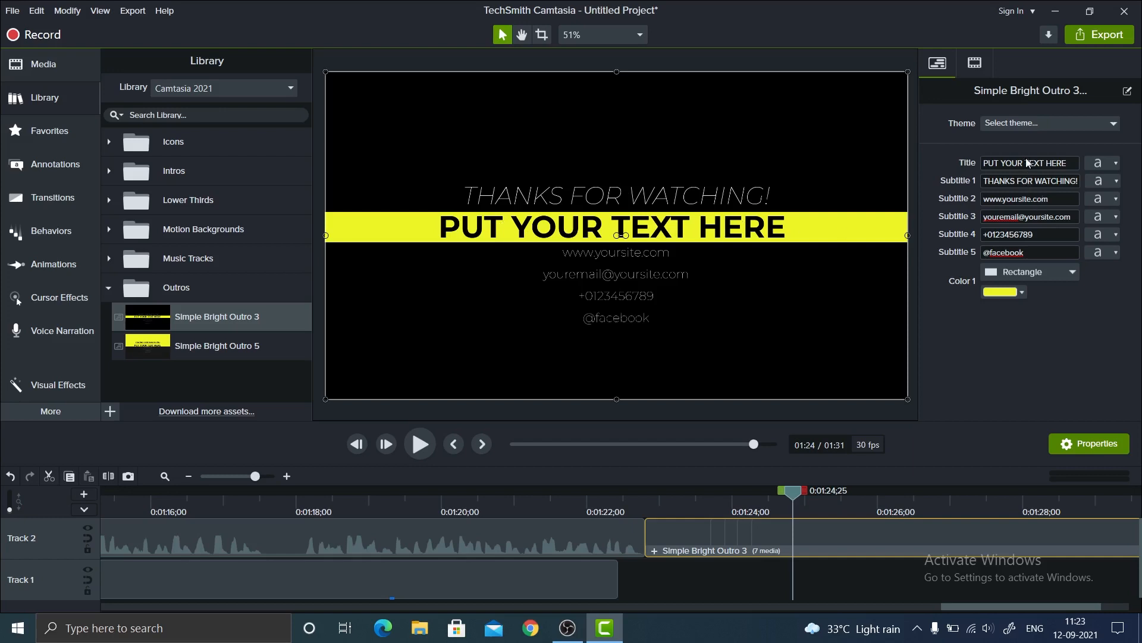
# - Set the outro's title to "Competitivr Gyan" and its Subtitle 2 to "instagram"
pyautogui.moveTo(985, 164); pyautogui.dragTo(1073, 165)
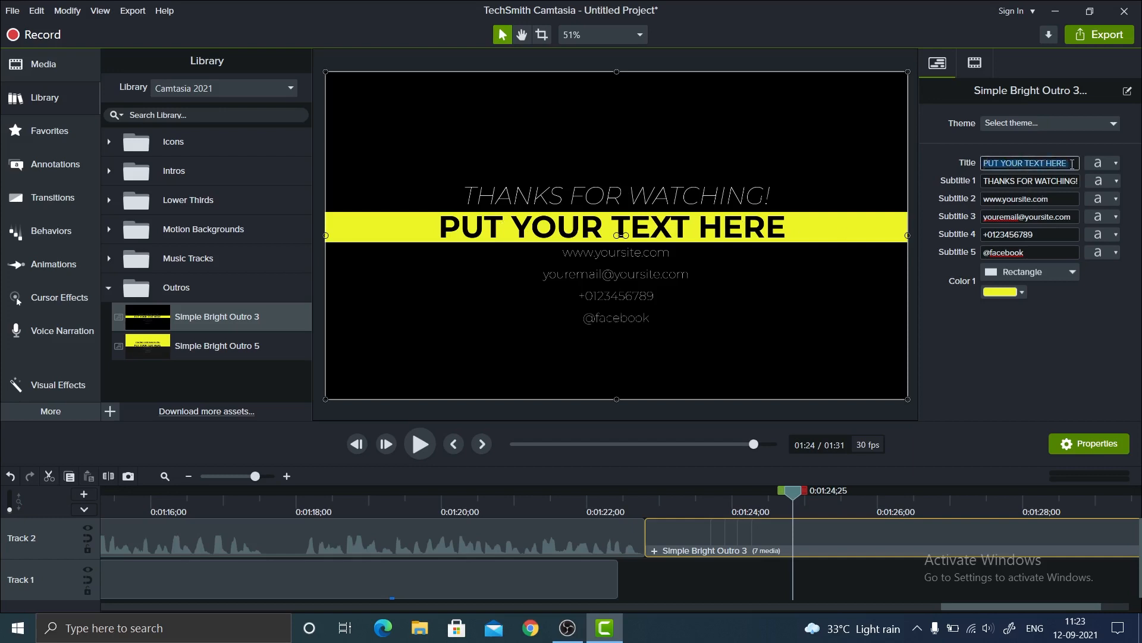
pyautogui.write('Competitivr Gyan')
pyautogui.click(1058, 200)
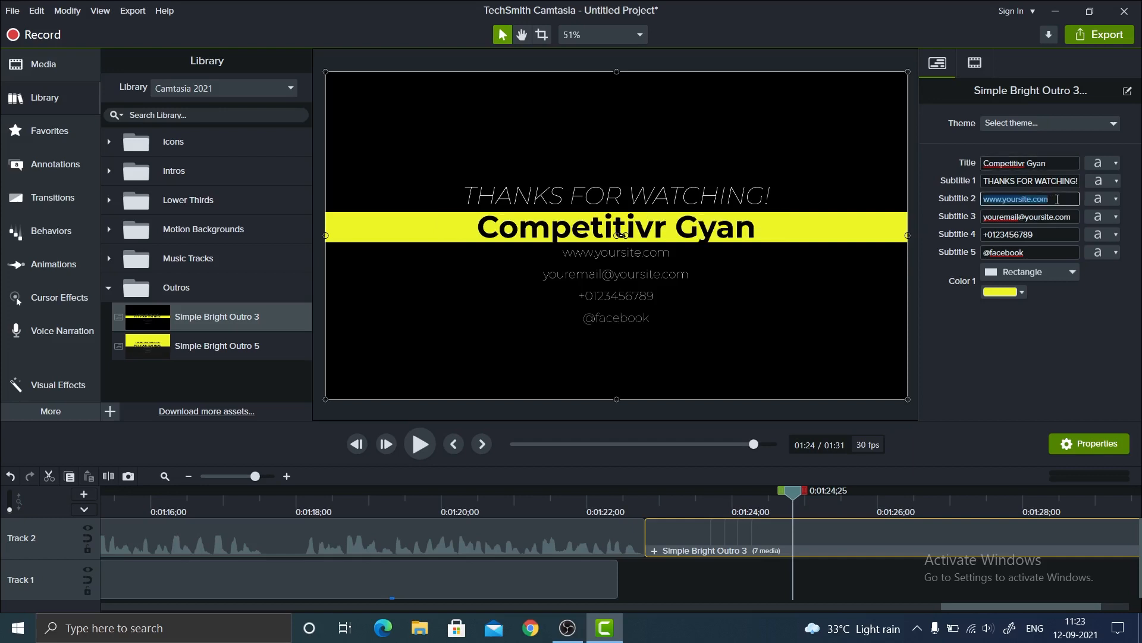
pyautogui.click(961, 200)
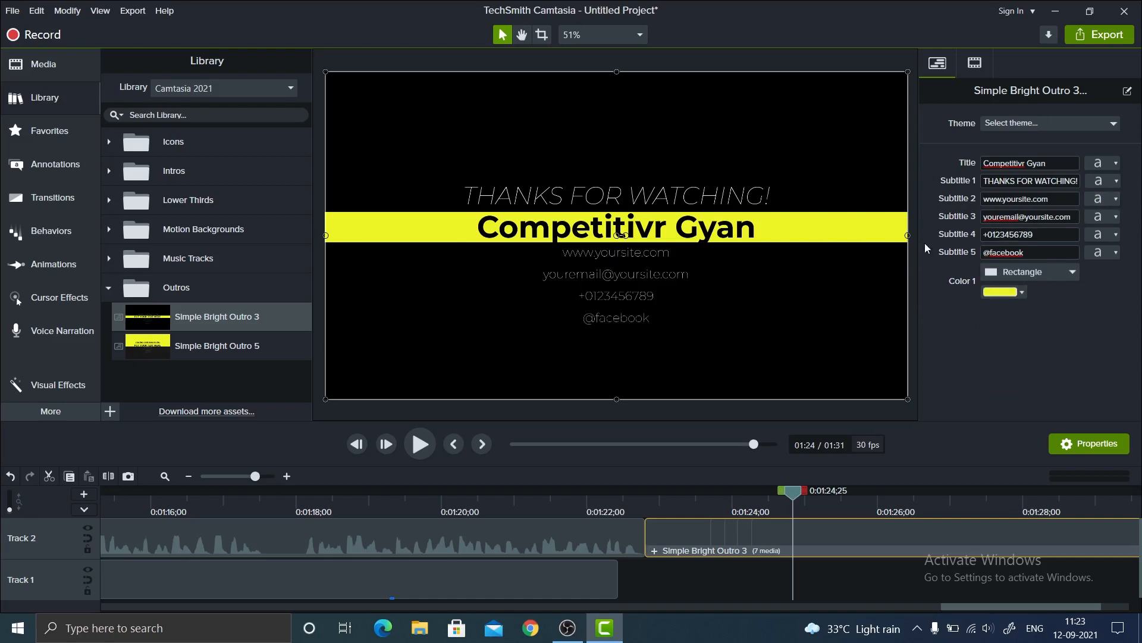
pyautogui.click(1051, 200)
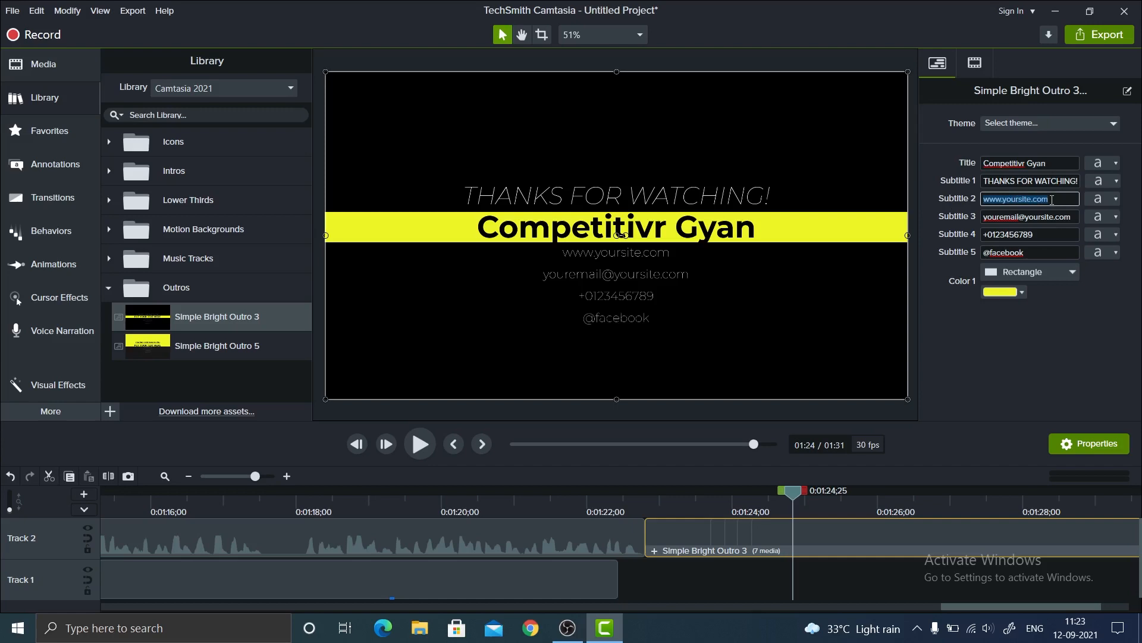
pyautogui.press('BackSpace')
# - Set the outro's Subtitle 3 to "facebook" and its Subtitle 5 to "gmail"
pyautogui.click(1071, 217)
pyautogui.press('BackSpace')
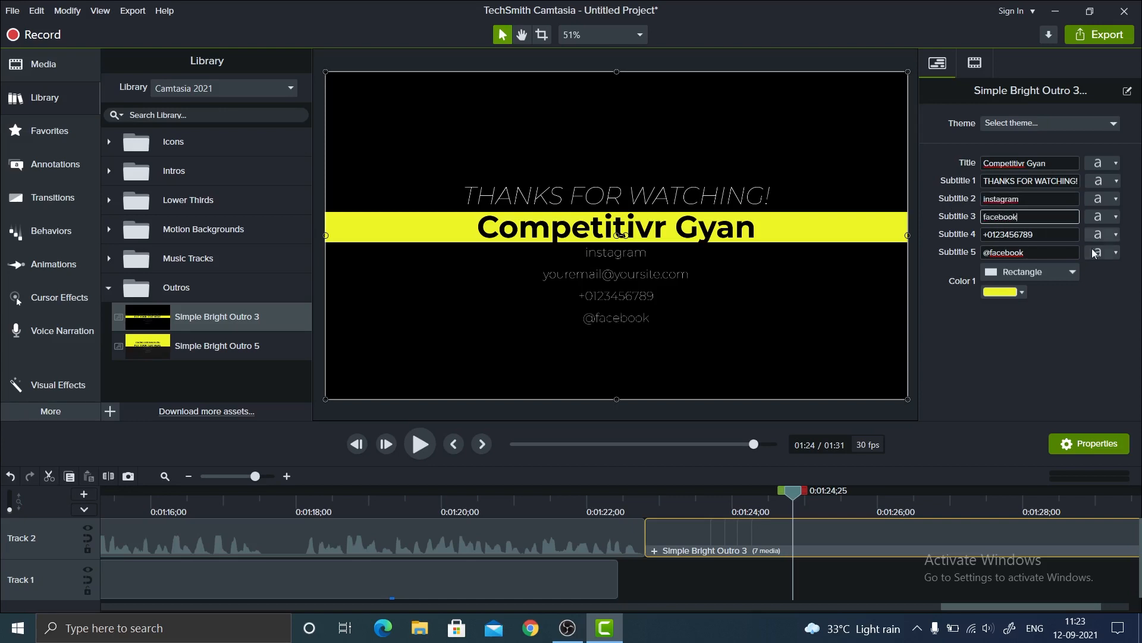
pyautogui.write('facebook')
pyautogui.click(1051, 235)
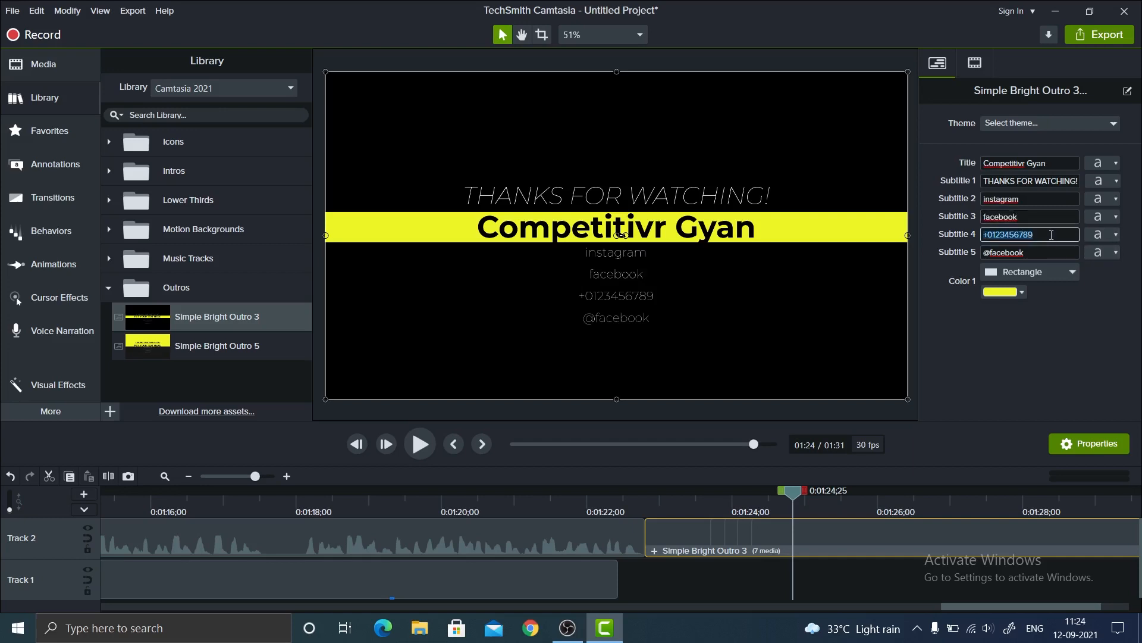
pyautogui.click(1042, 253)
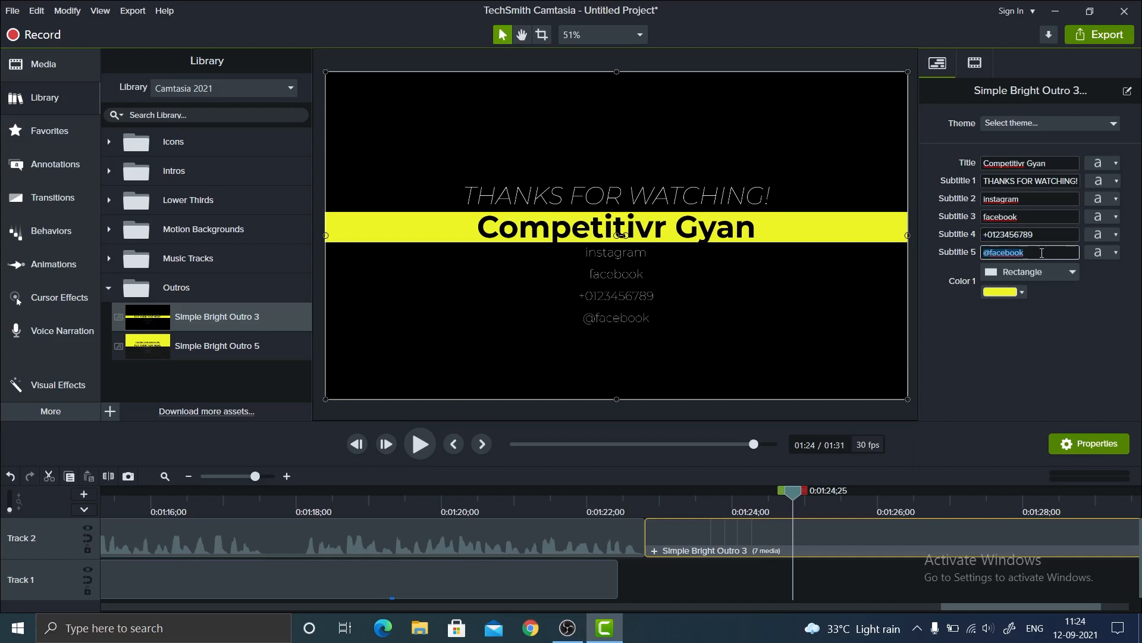
pyautogui.write('gmail')
pyautogui.click(985, 358)
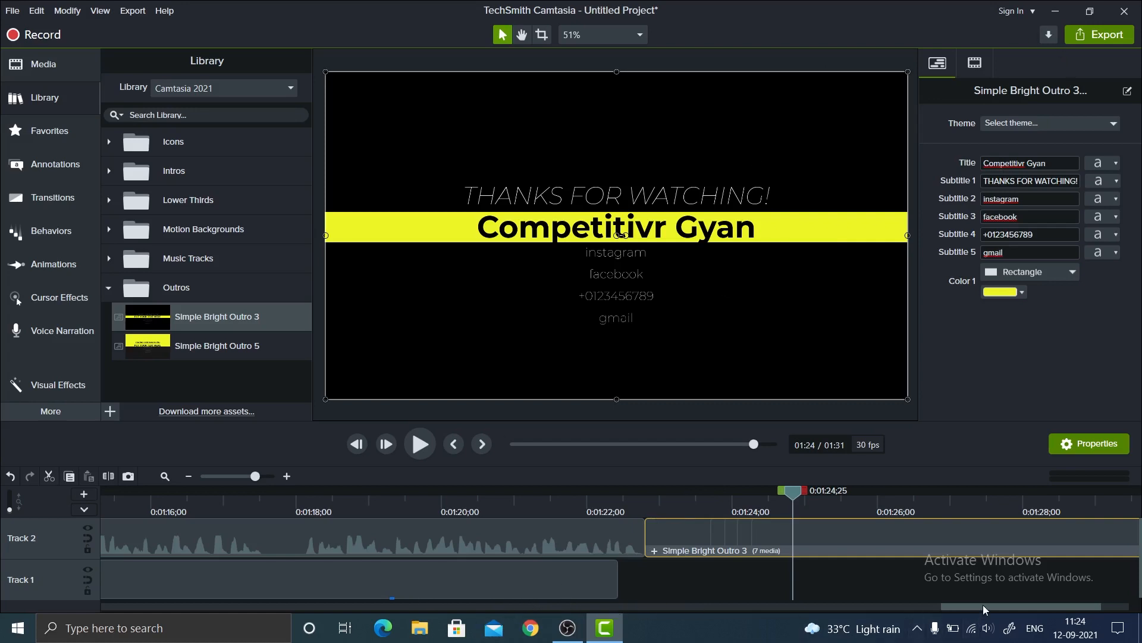
# - Check the composed lecture picture at 0:00:11;06 and at 0:00:36;04 on the timeline
pyautogui.moveTo(983, 605); pyautogui.dragTo(139, 580)
pyautogui.moveTo(255, 476)
pyautogui.mouseDown()
pyautogui.moveTo(226, 474)
pyautogui.moveTo(237, 474)
pyautogui.mouseUp()
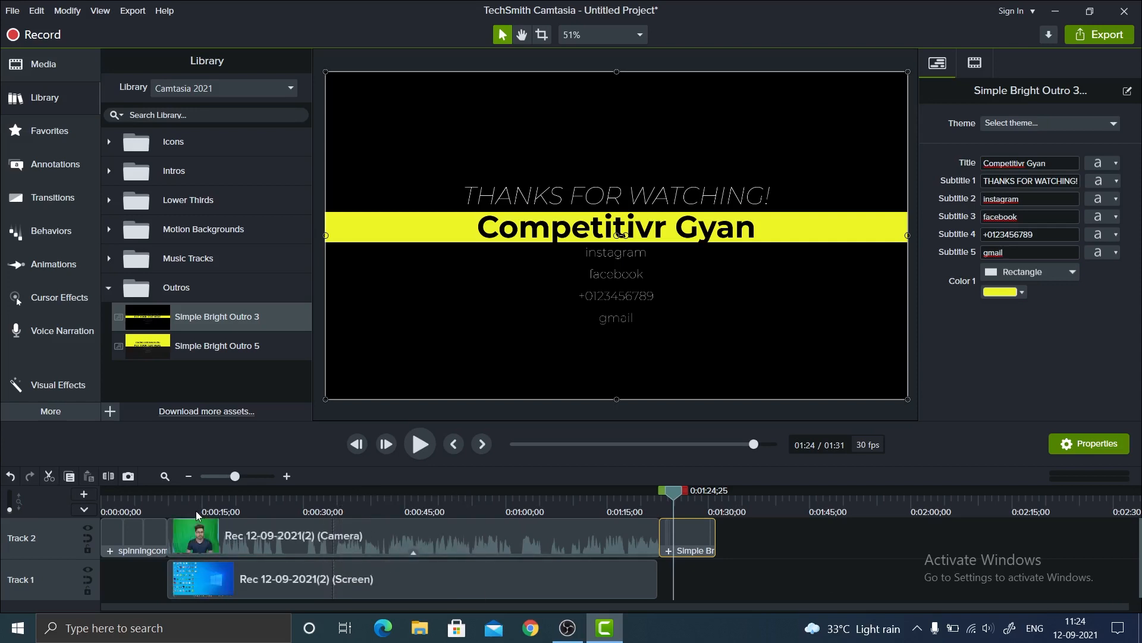
pyautogui.click(176, 494)
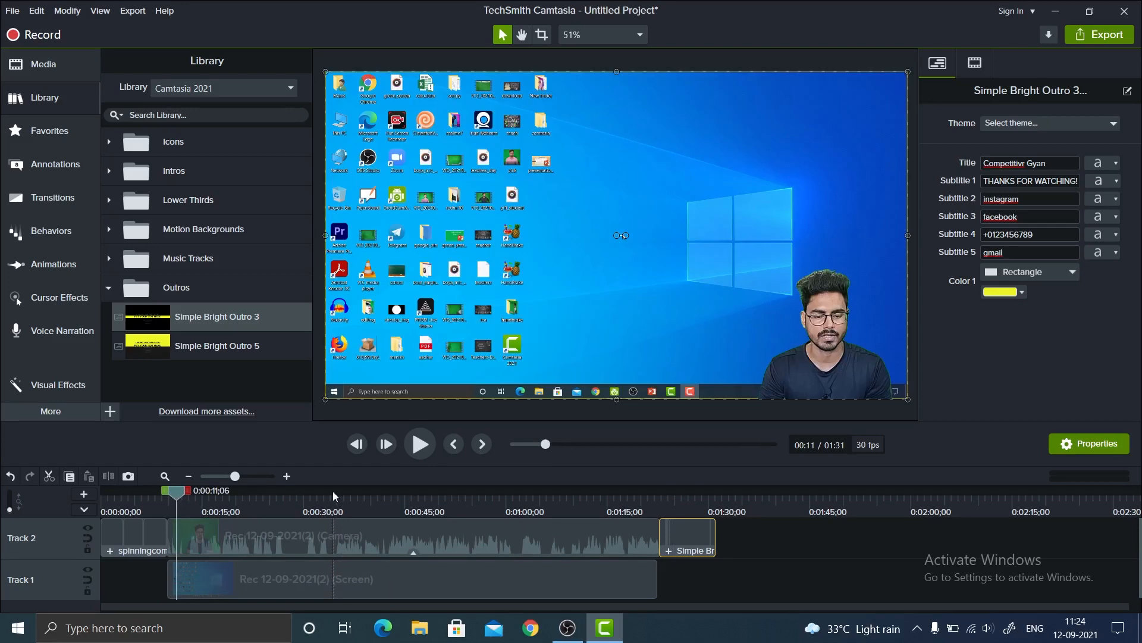
pyautogui.click(345, 489)
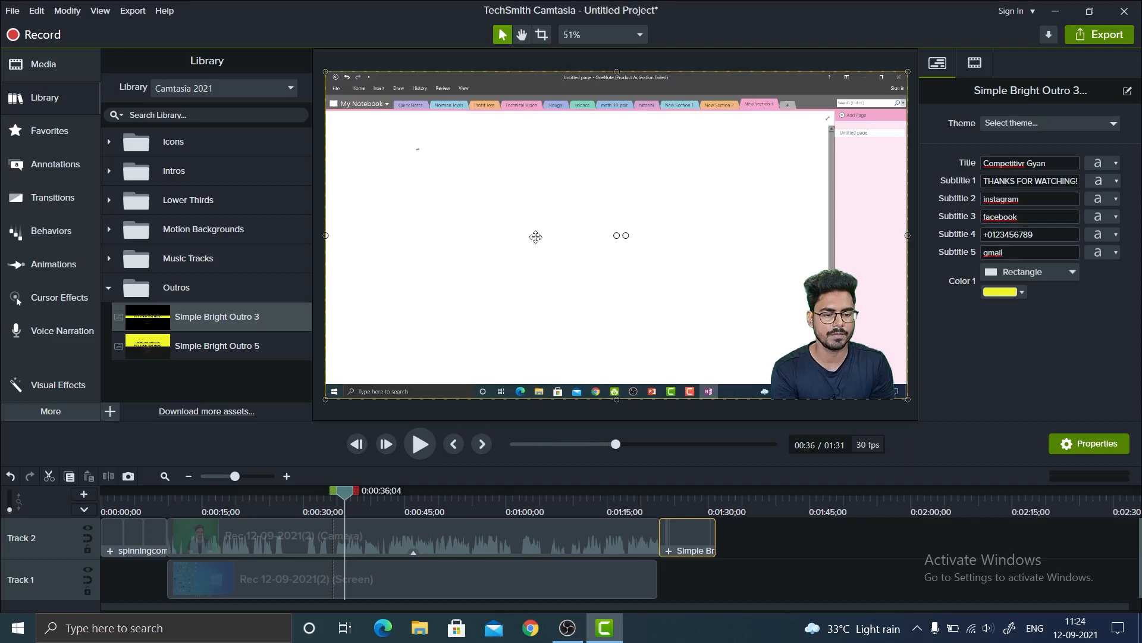
# - Apply the Highlight cursor effect to the screen clip on Track 1 and preview it from 0:00:16;28 to 0:00:19;22
pyautogui.click(54, 301)
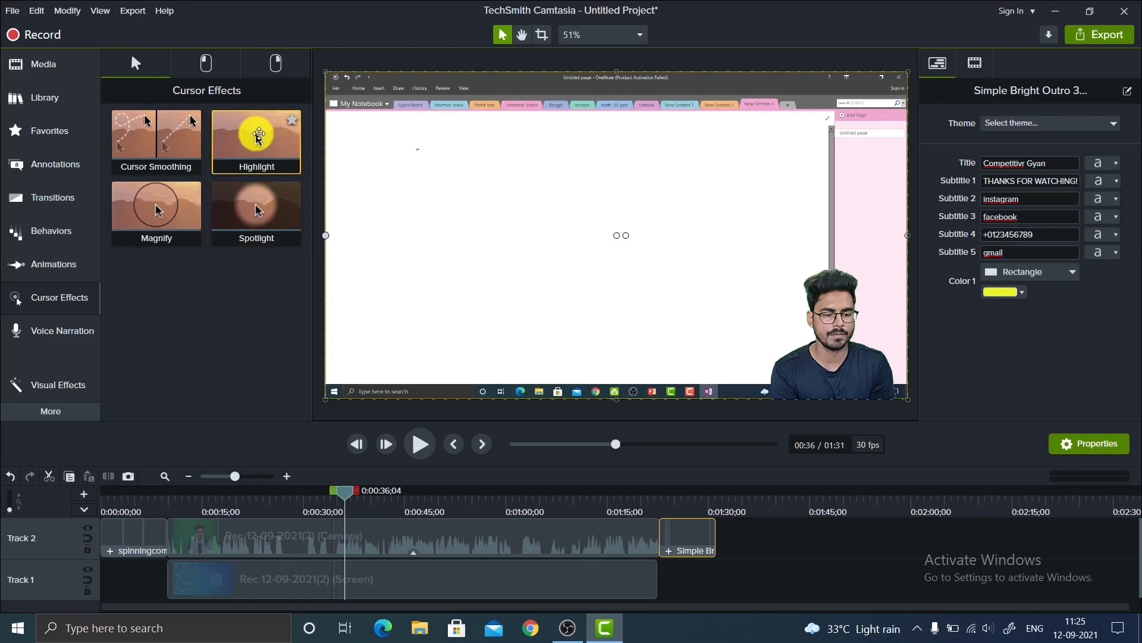
pyautogui.moveTo(272, 144); pyautogui.dragTo(277, 529)
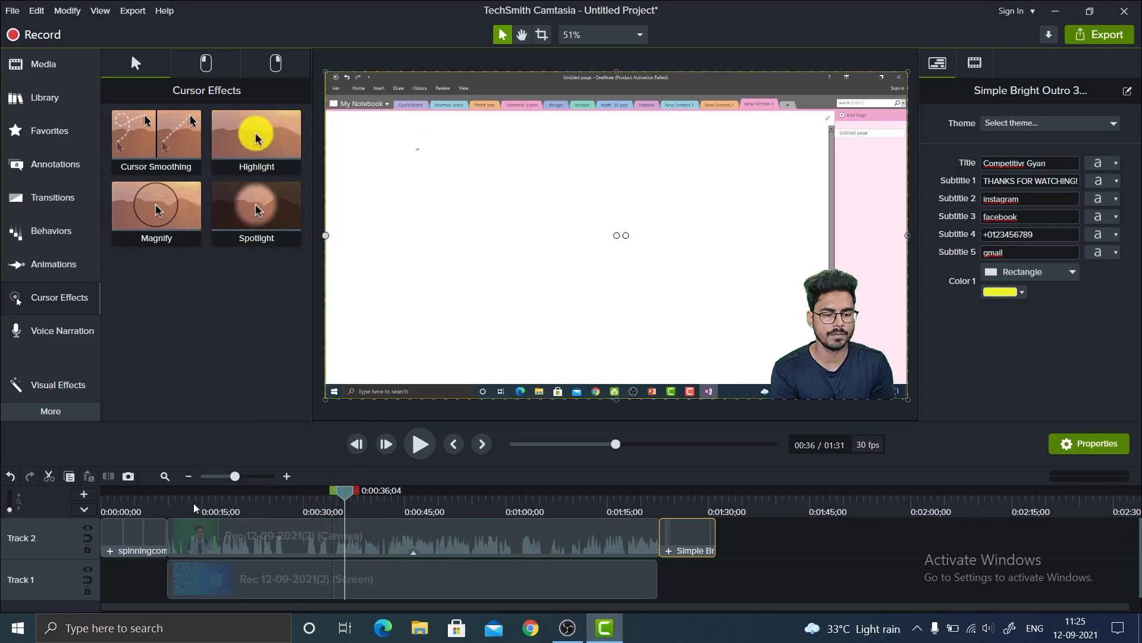
pyautogui.click(215, 579)
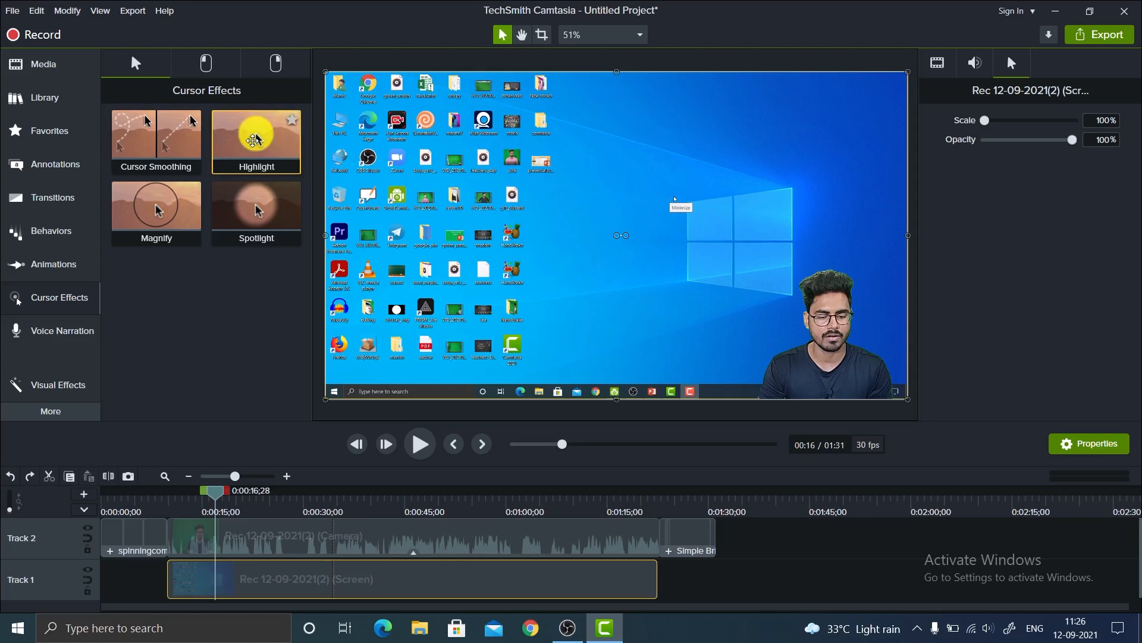
pyautogui.moveTo(256, 138); pyautogui.dragTo(255, 573)
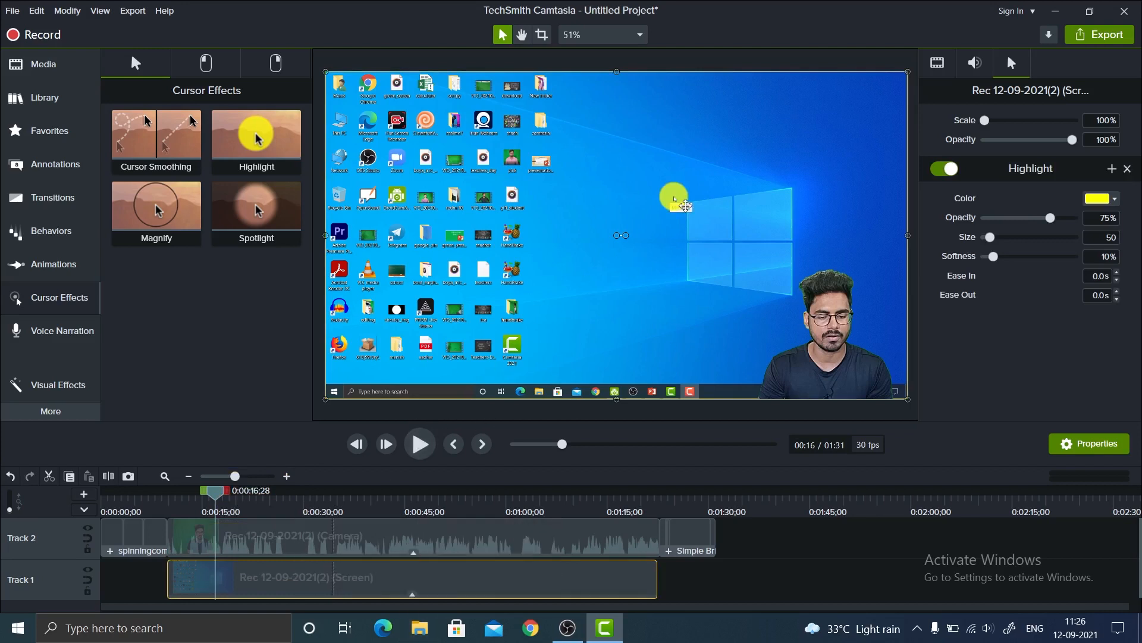
pyautogui.click(421, 447)
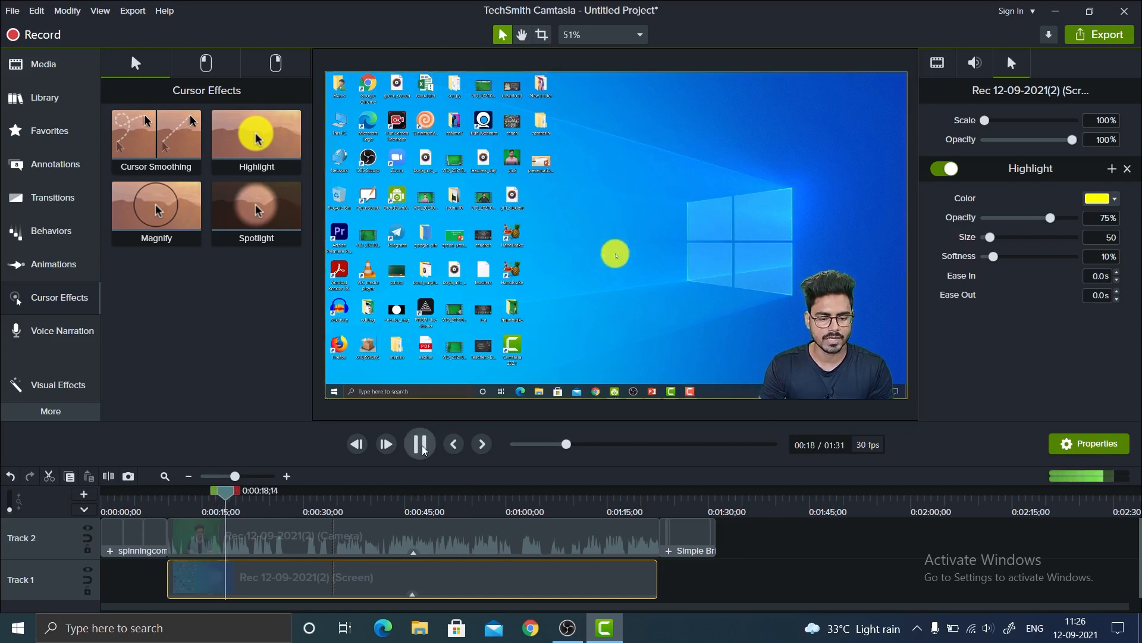
pyautogui.click(421, 445)
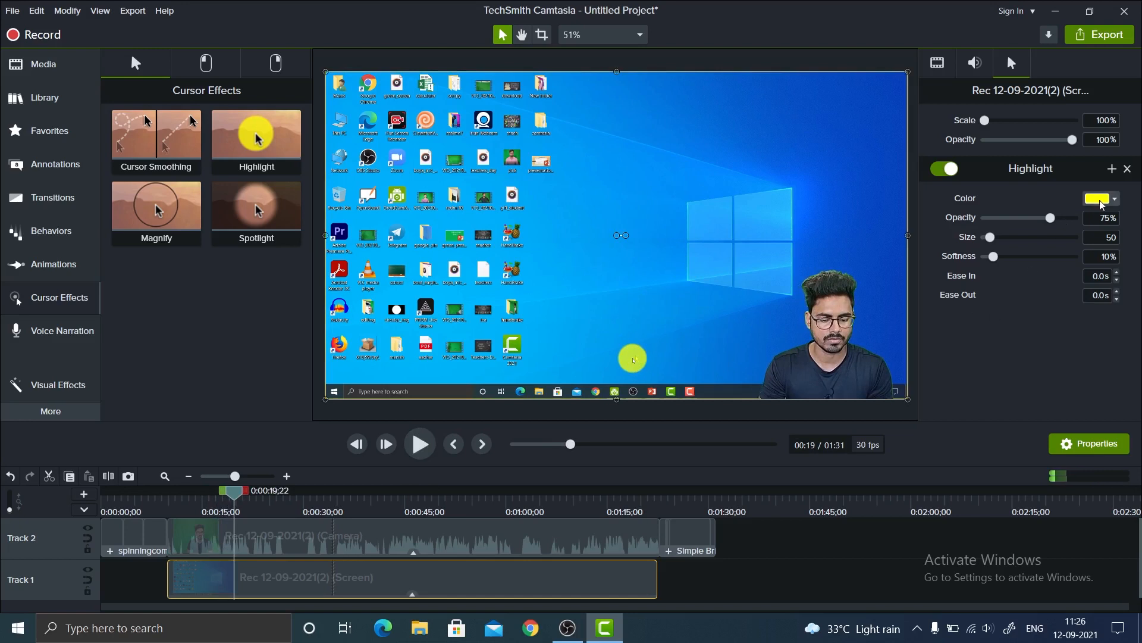
# - Set the cursor highlight's opacity to 47%, its size to 34 and its softness to 13%
pyautogui.click(1116, 201)
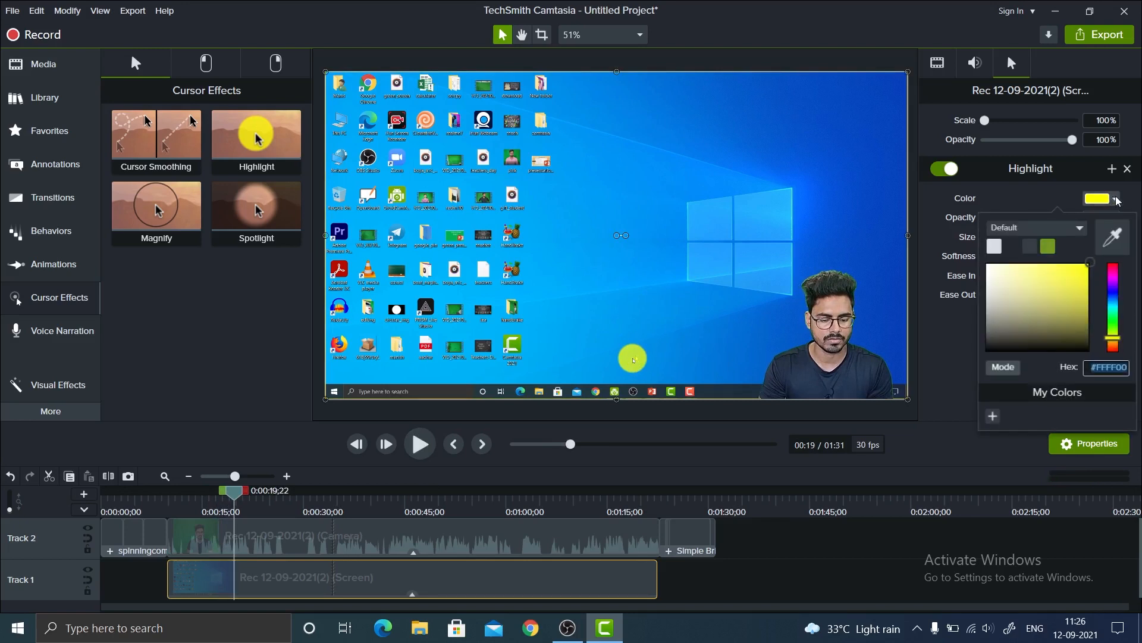
pyautogui.click(1117, 201)
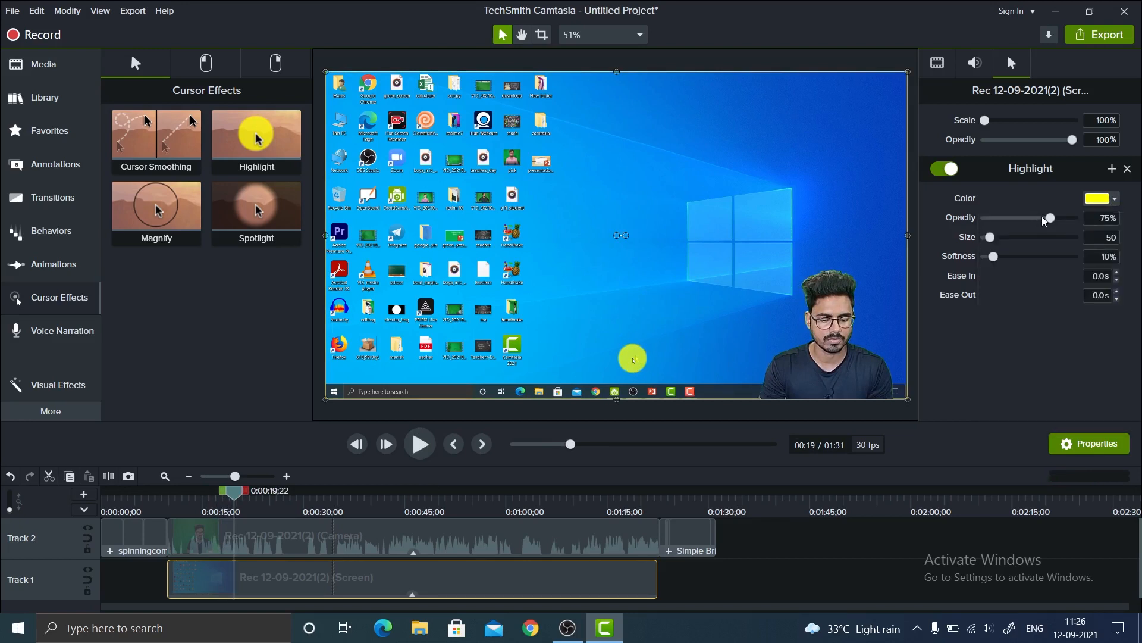
pyautogui.moveTo(1051, 222); pyautogui.dragTo(1025, 225)
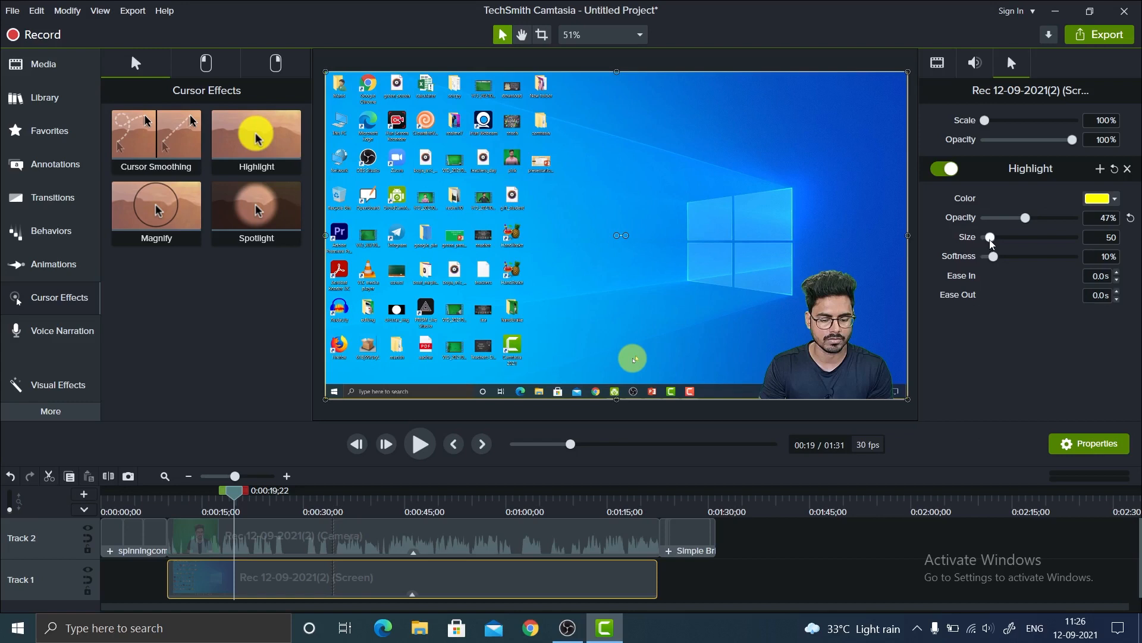
pyautogui.moveTo(992, 241); pyautogui.dragTo(990, 240)
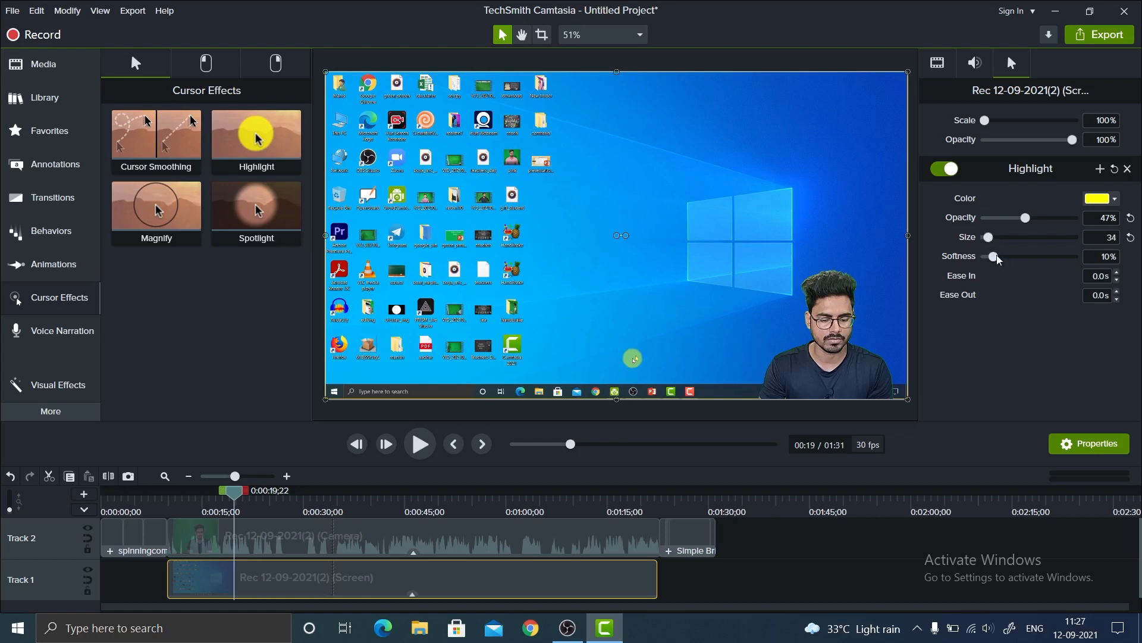
pyautogui.moveTo(998, 260); pyautogui.dragTo(1000, 260)
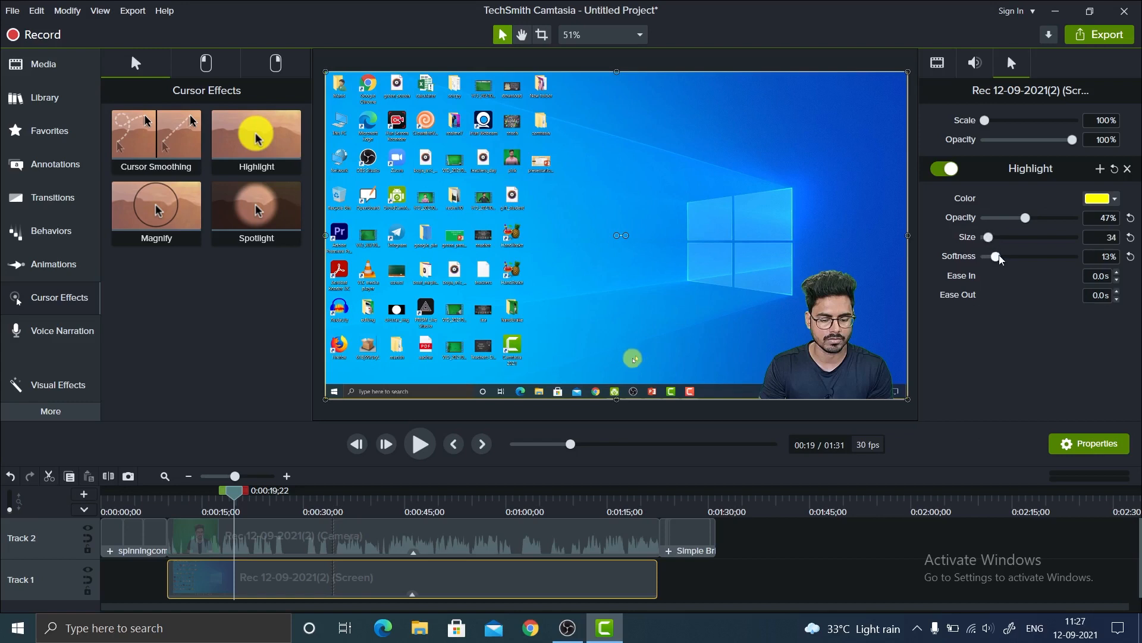
# - Preview the adjusted cursor highlight from 0:00:19;22 to 0:00:23;06 and from 0:00:35;23 to 0:00:38;26
pyautogui.click(423, 446)
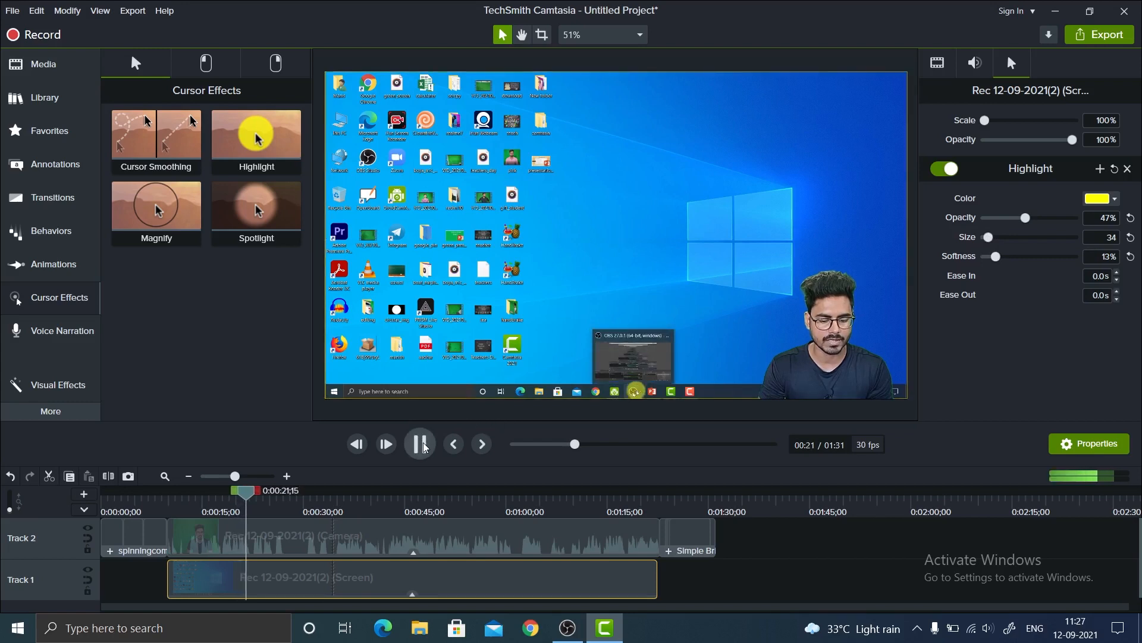
pyautogui.click(423, 445)
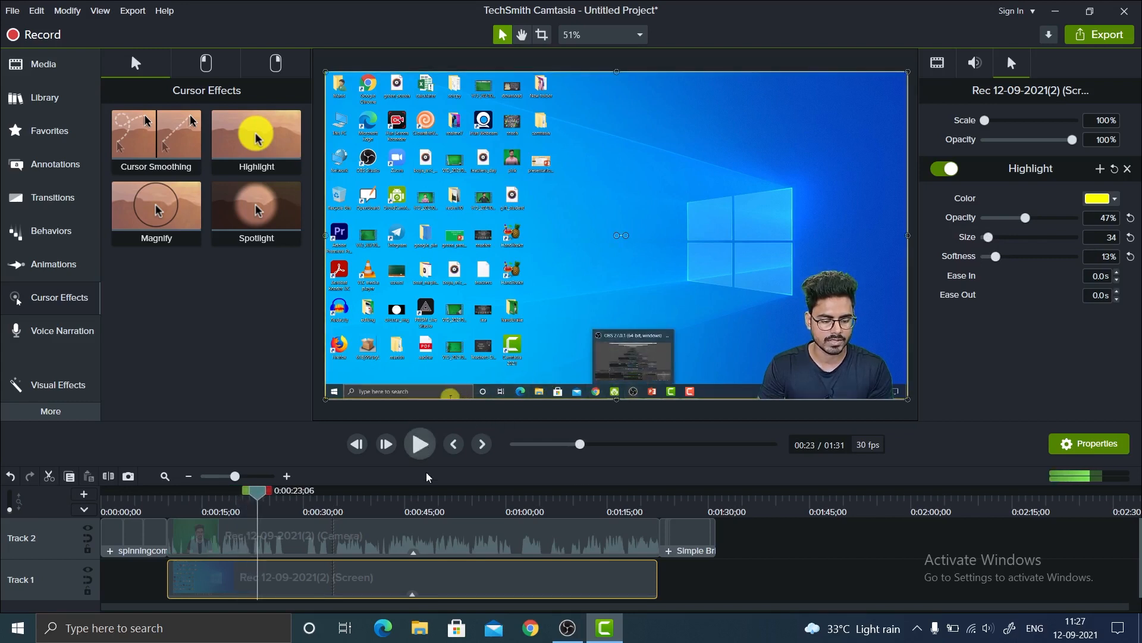
pyautogui.click(342, 503)
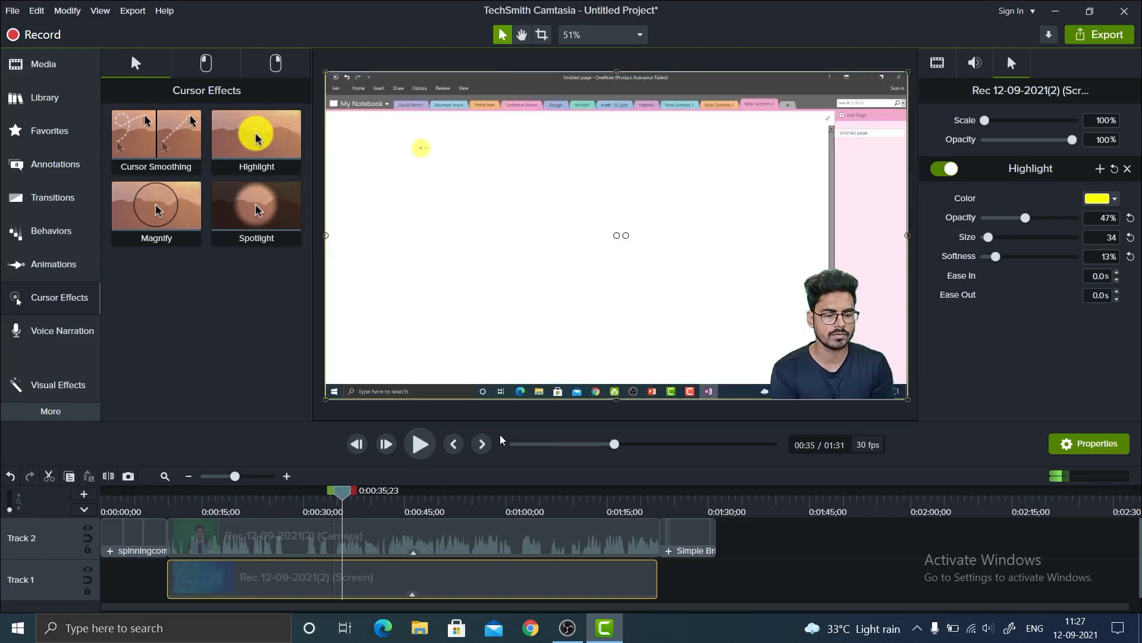
pyautogui.click(419, 445)
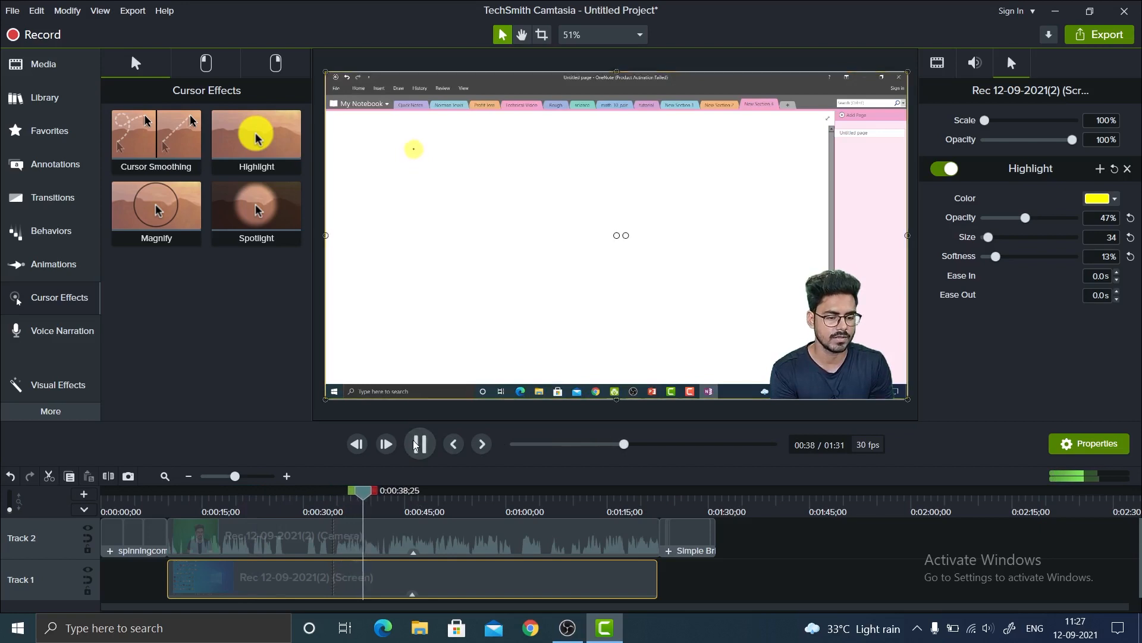
pyautogui.click(419, 444)
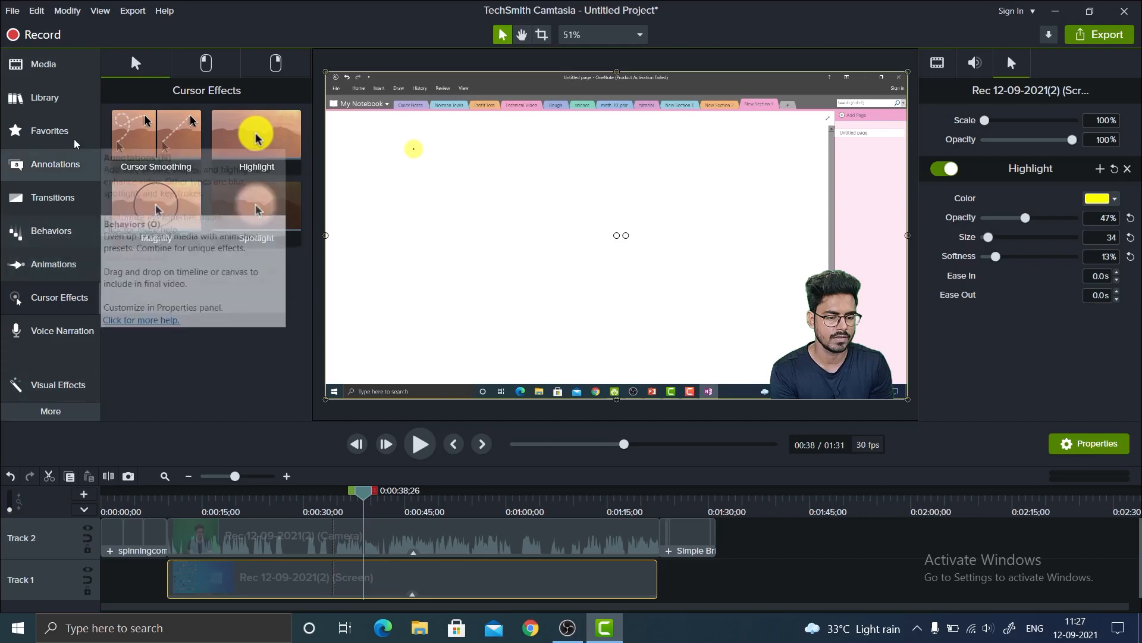
pyautogui.click(37, 98)
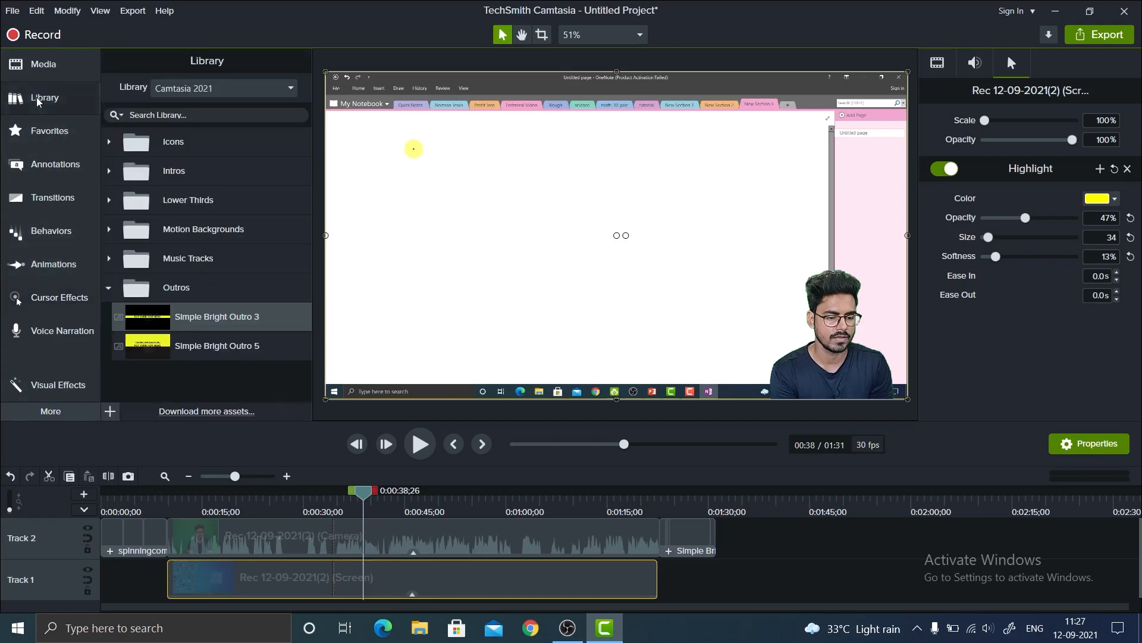
pyautogui.click(37, 98)
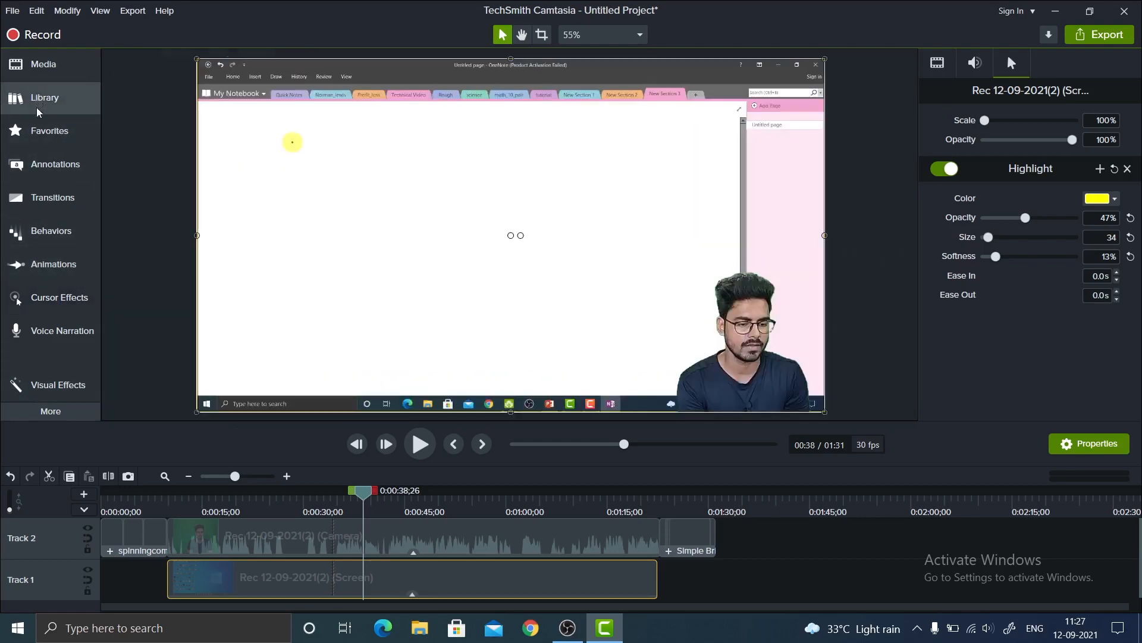
pyautogui.click(59, 163)
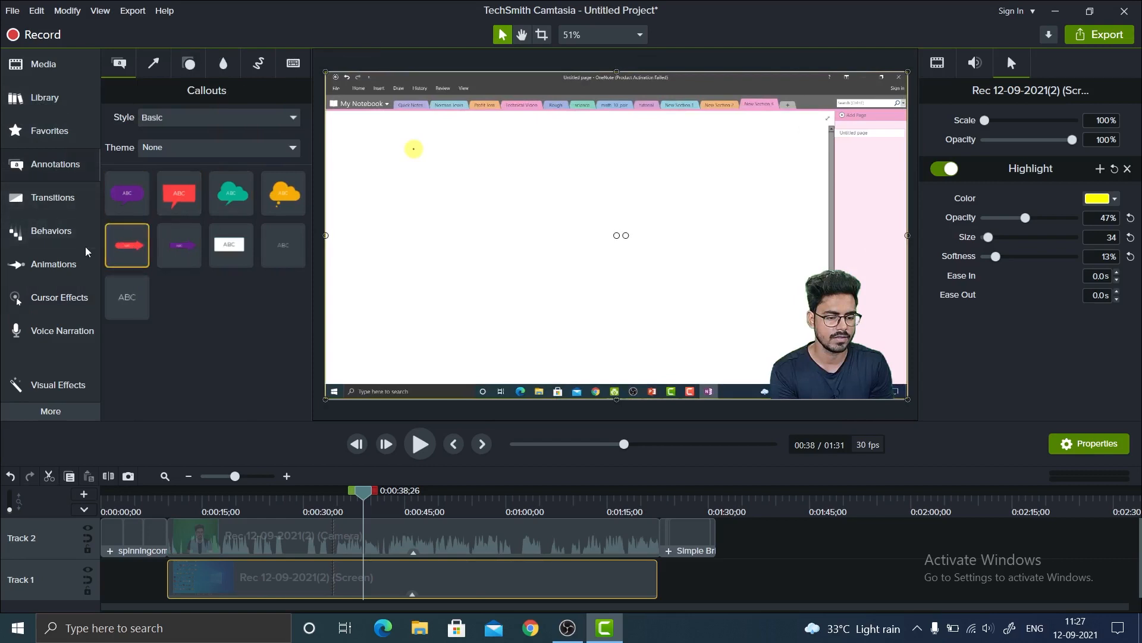
pyautogui.click(57, 237)
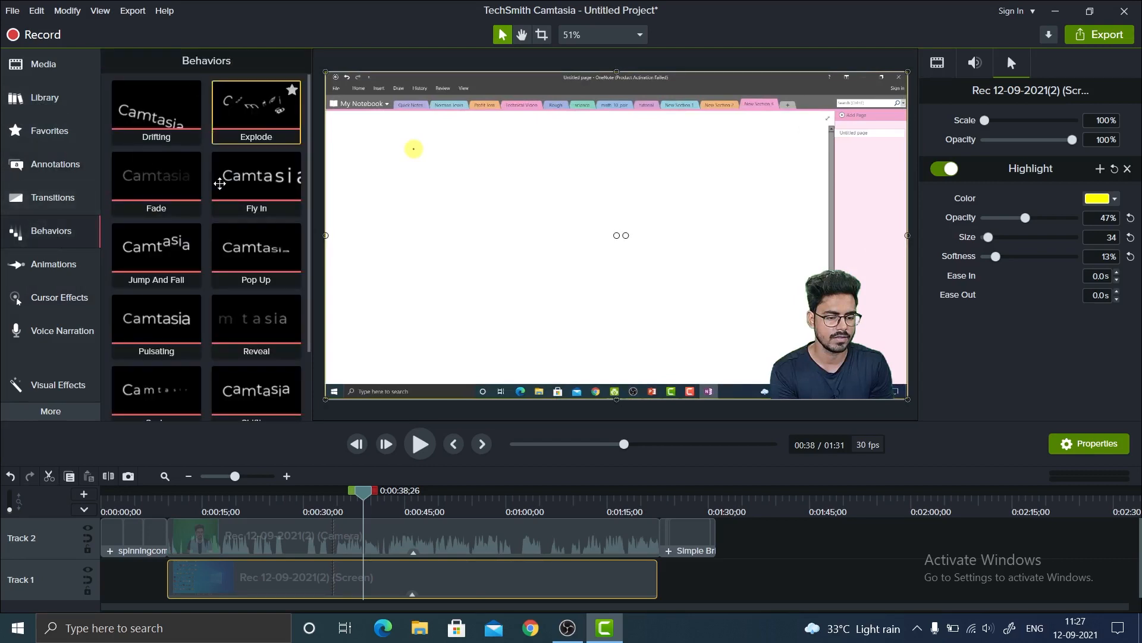
pyautogui.click(51, 198)
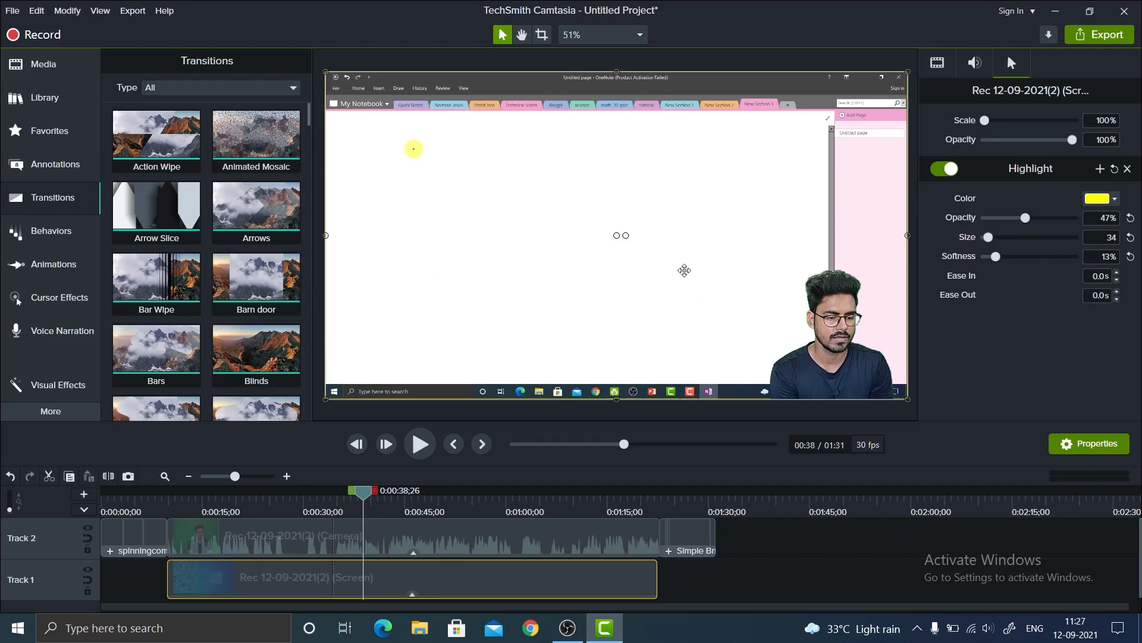
# - Start a local file export of the project with the MP4 with Smart Player (up to 1080p) preset
pyautogui.click(1104, 38)
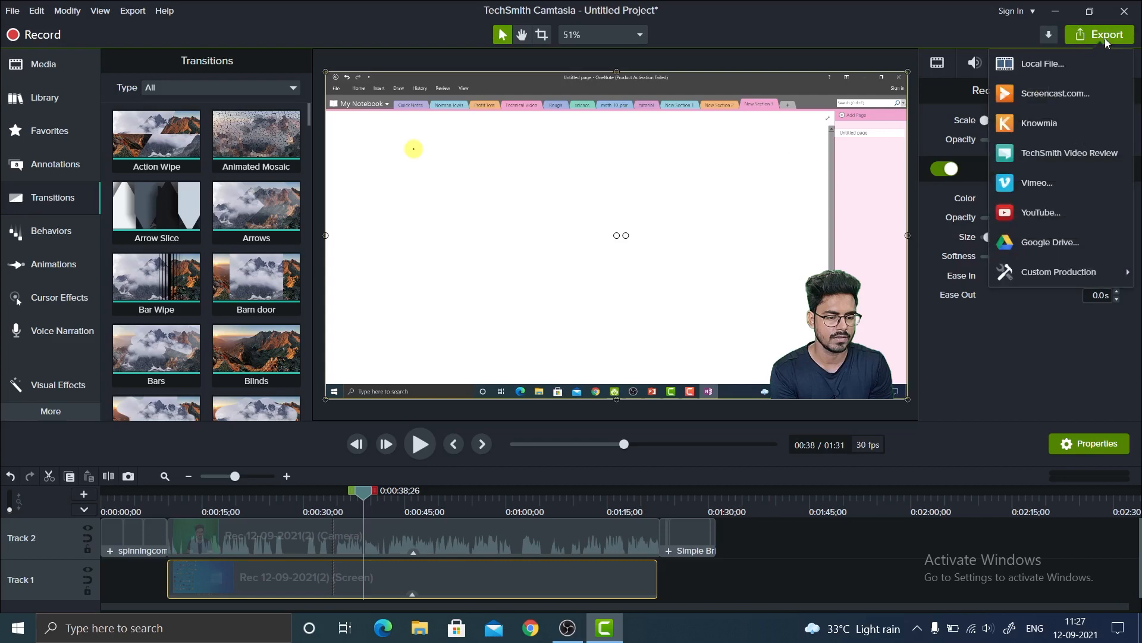
pyautogui.click(1044, 66)
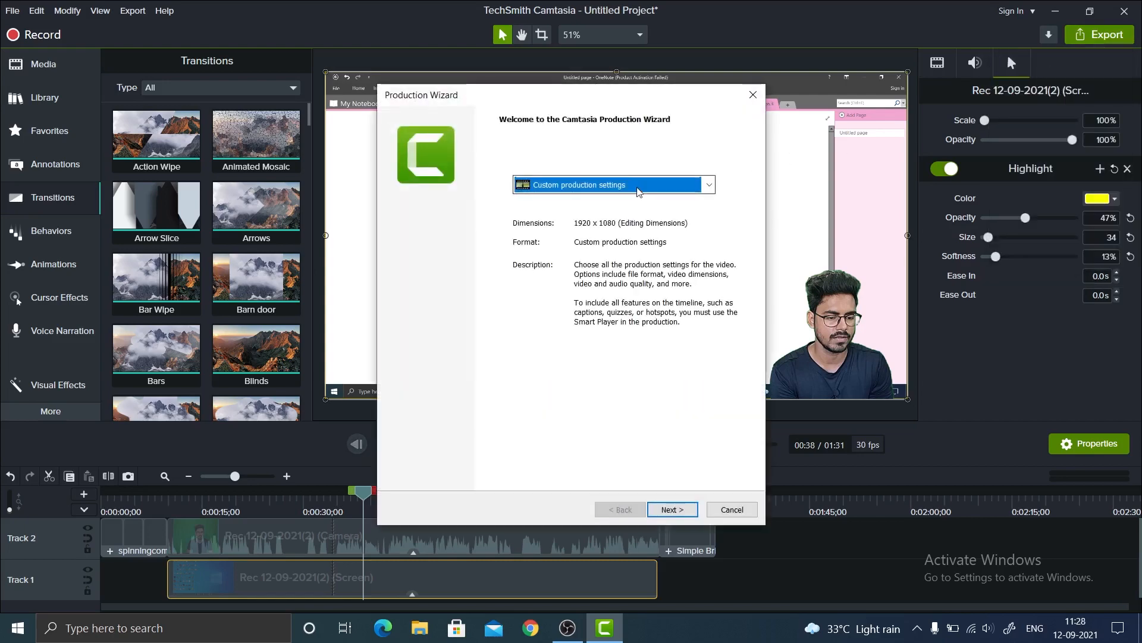
pyautogui.click(708, 185)
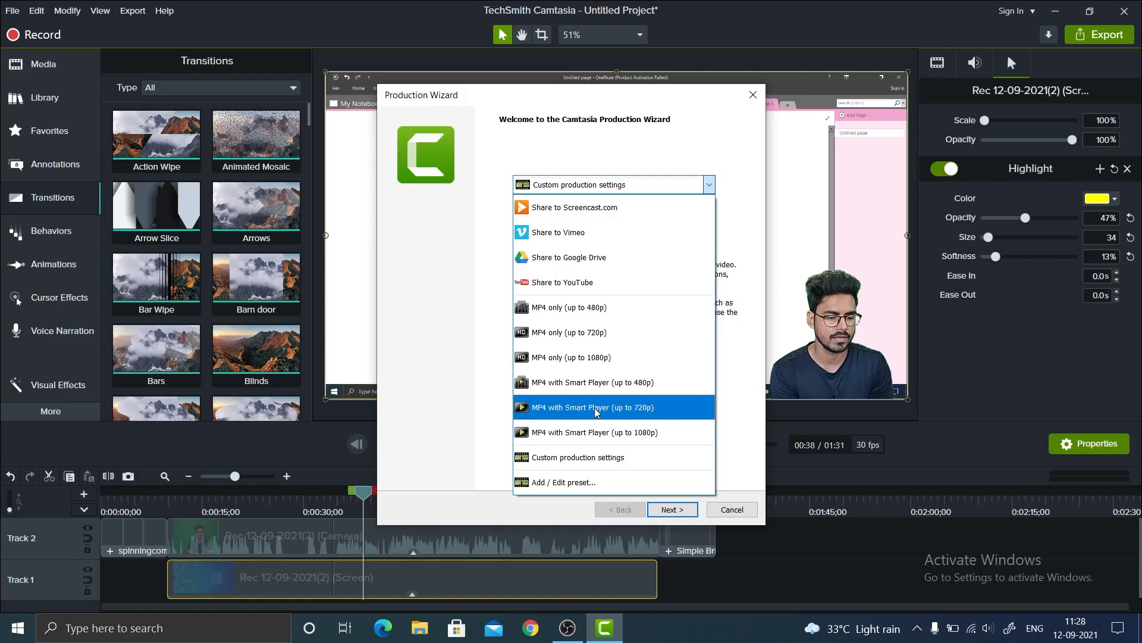
pyautogui.click(595, 432)
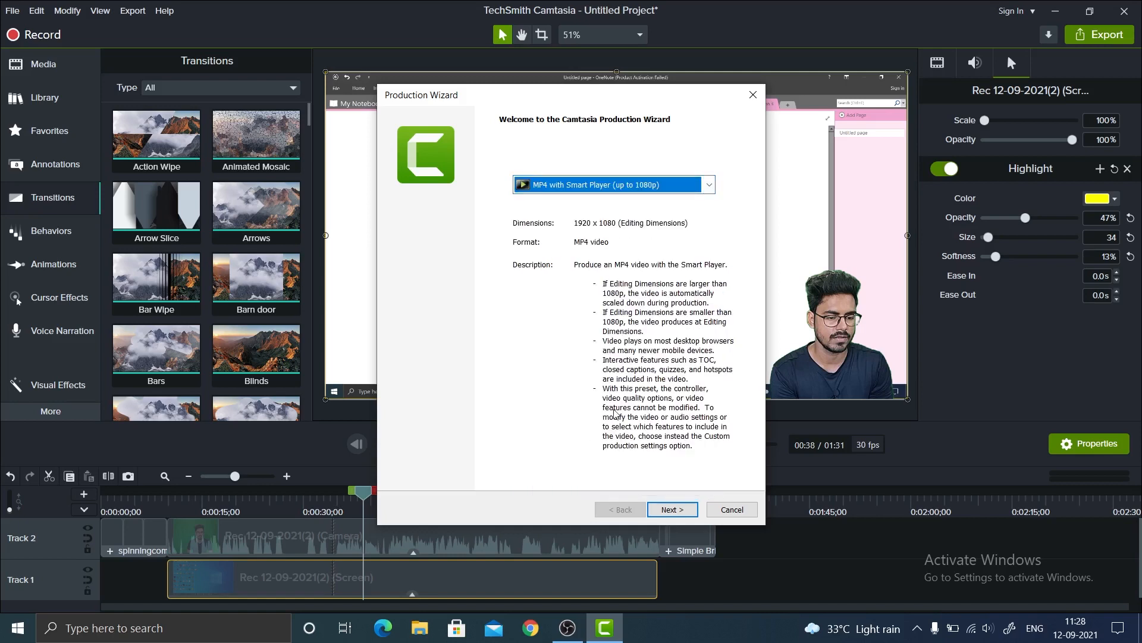
pyautogui.click(673, 511)
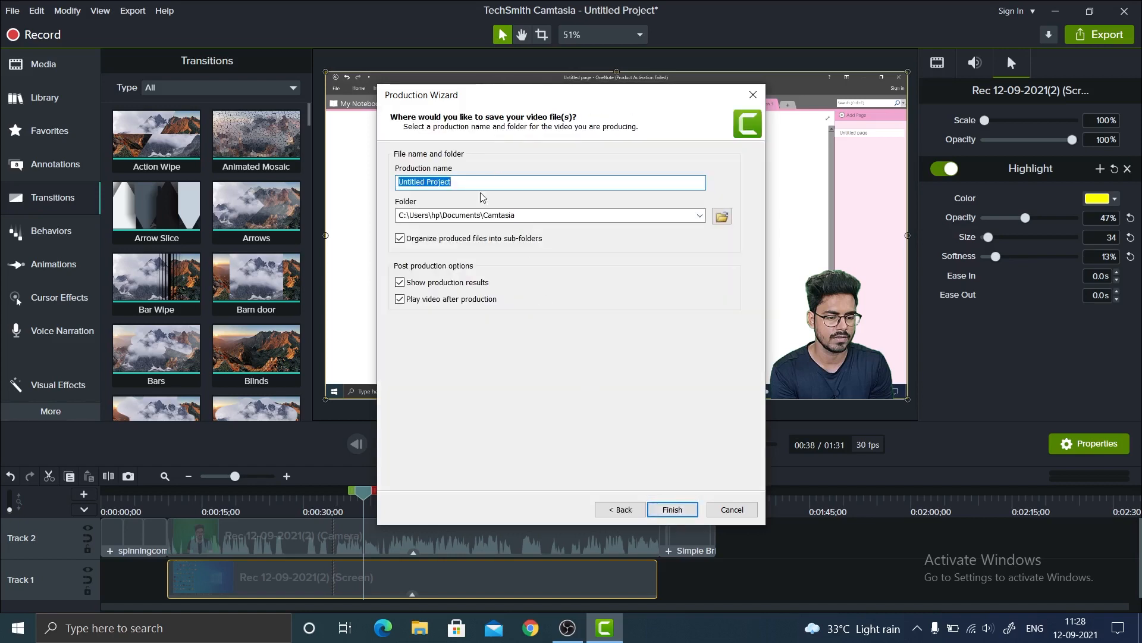
# - Produce the video under the name cam_tut with playback after production turned off, and close the production results
pyautogui.write('cam_tut')
pyautogui.click(400, 299)
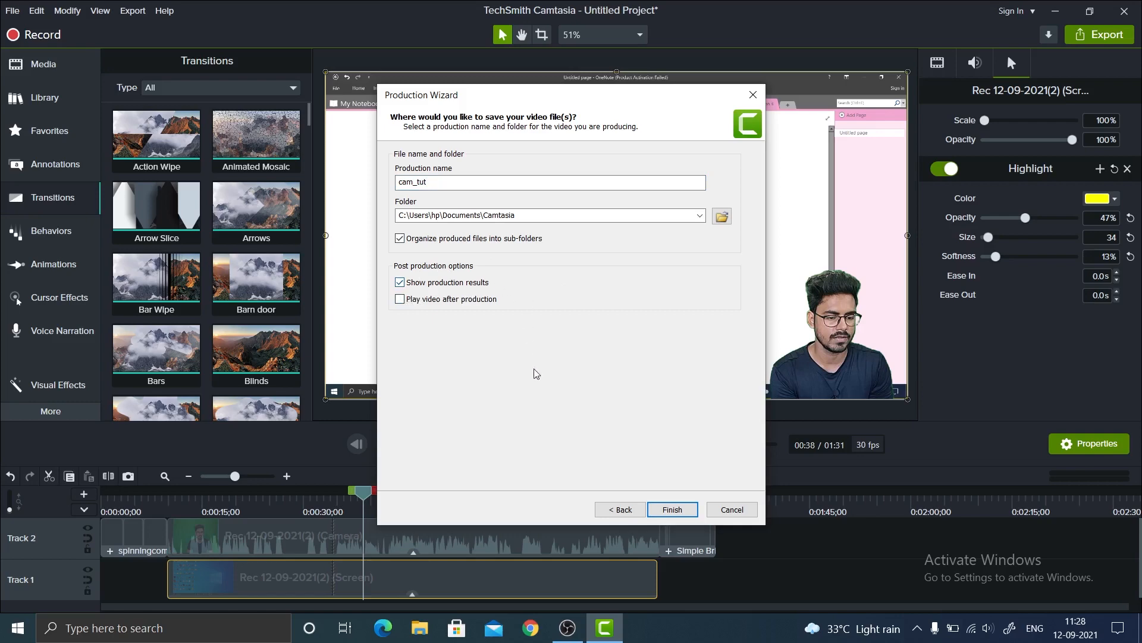
pyautogui.click(678, 509)
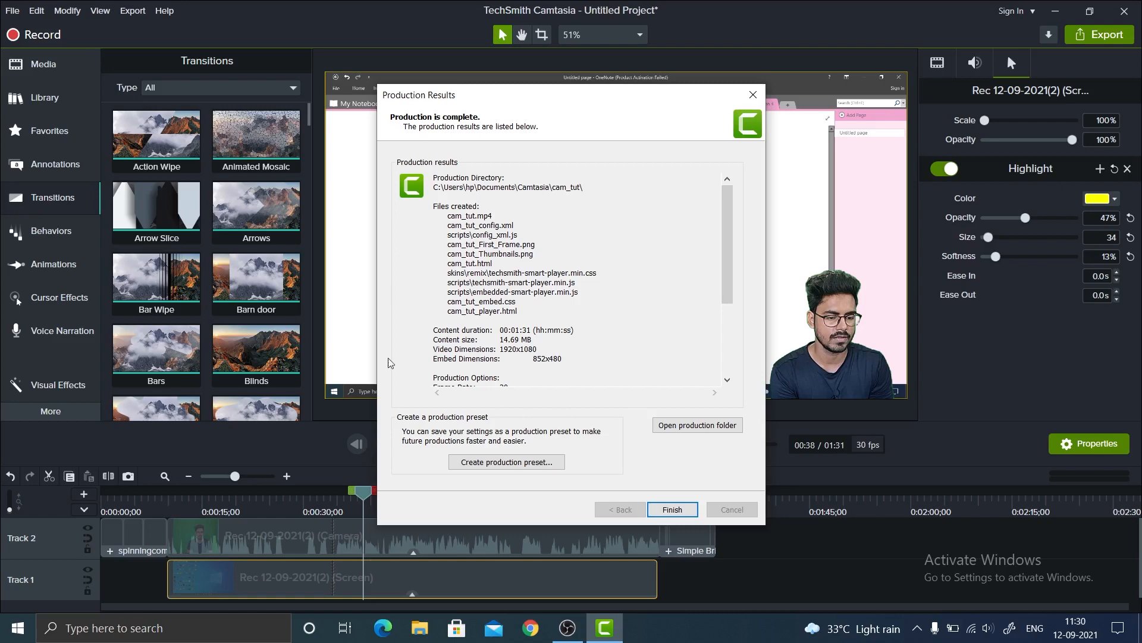
pyautogui.click(672, 510)
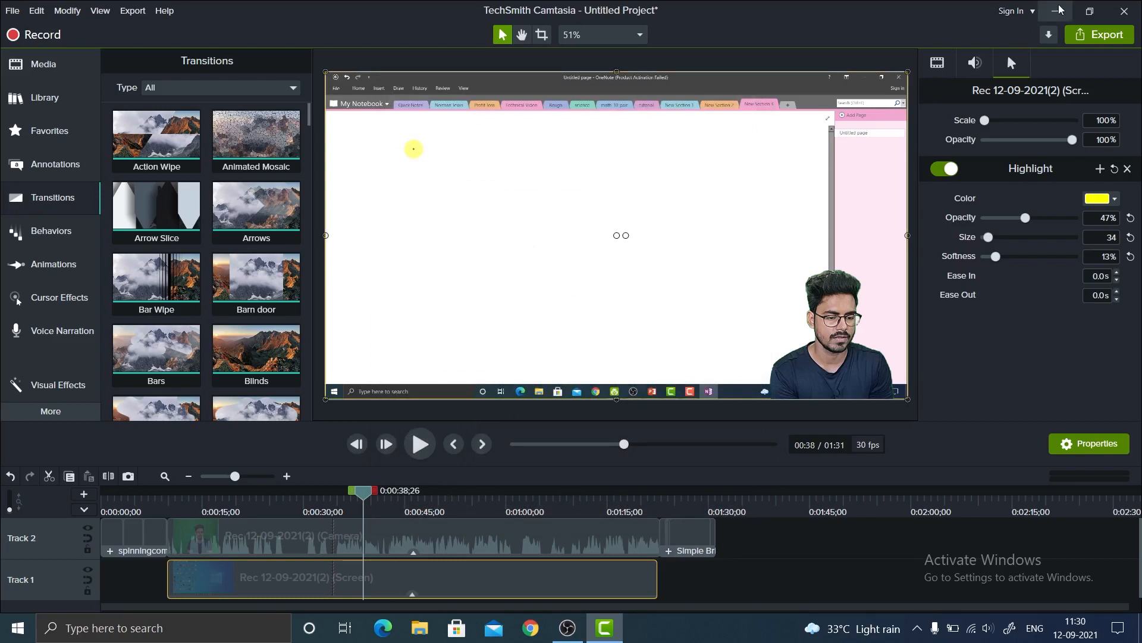
# - Close Camtasia and save the project as tut in the Documents\Camtasia folder
pyautogui.click(1125, 12)
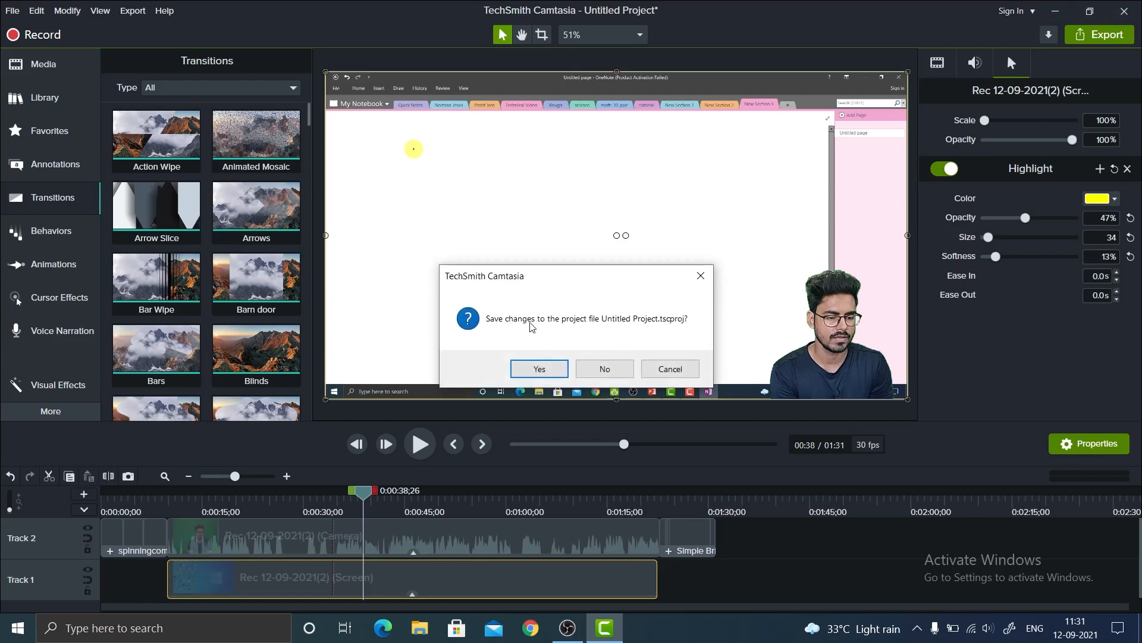
pyautogui.click(539, 370)
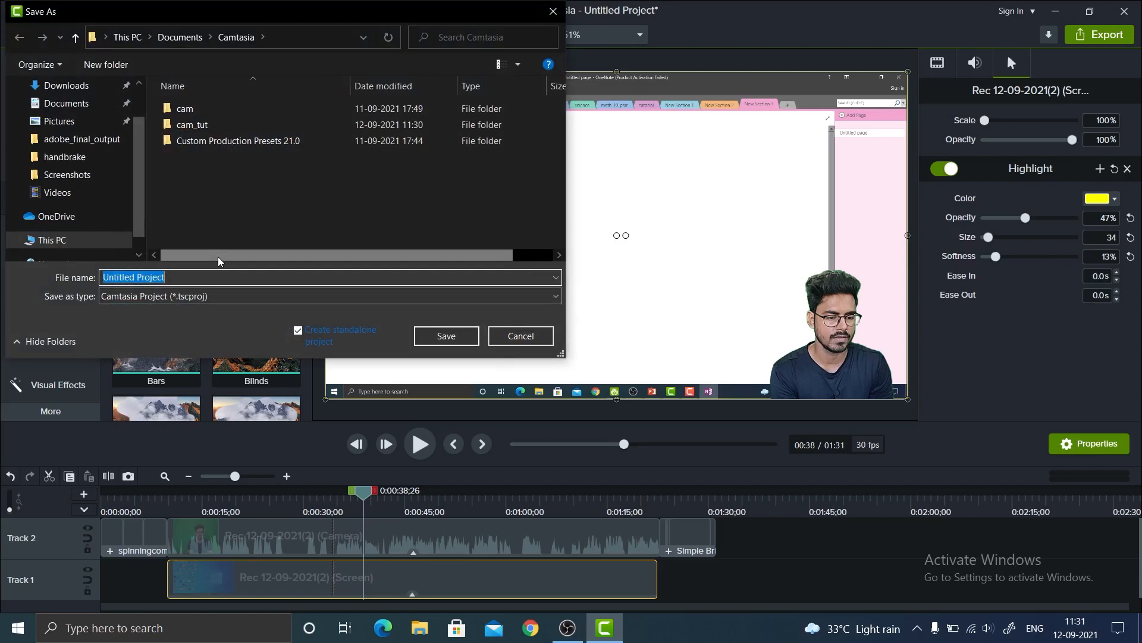
pyautogui.write('tut')
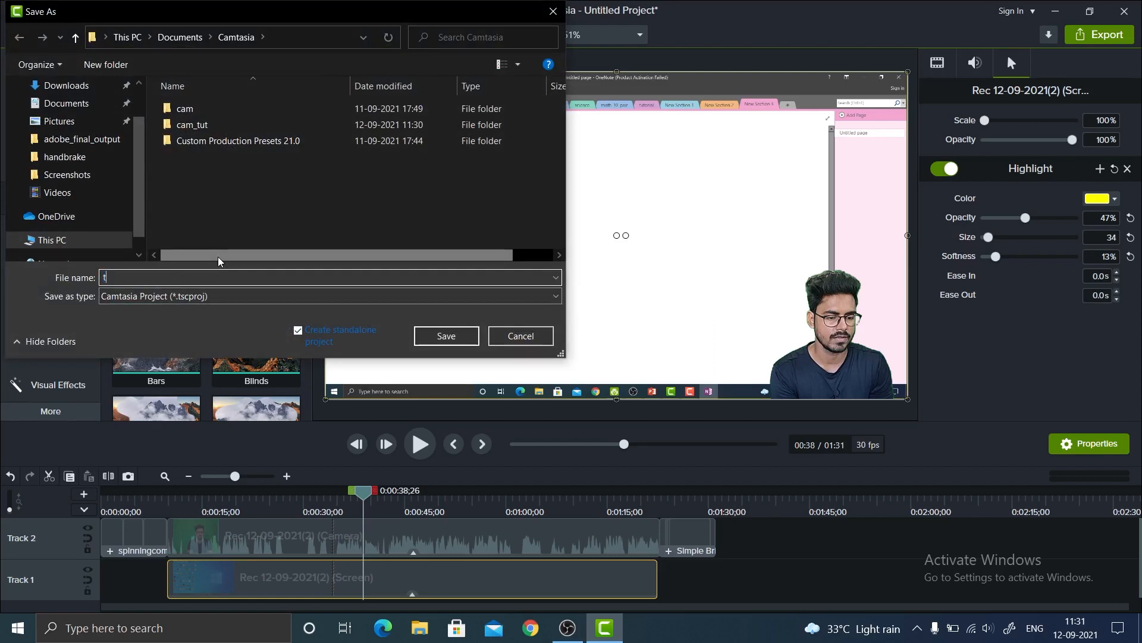
pyautogui.click(433, 336)
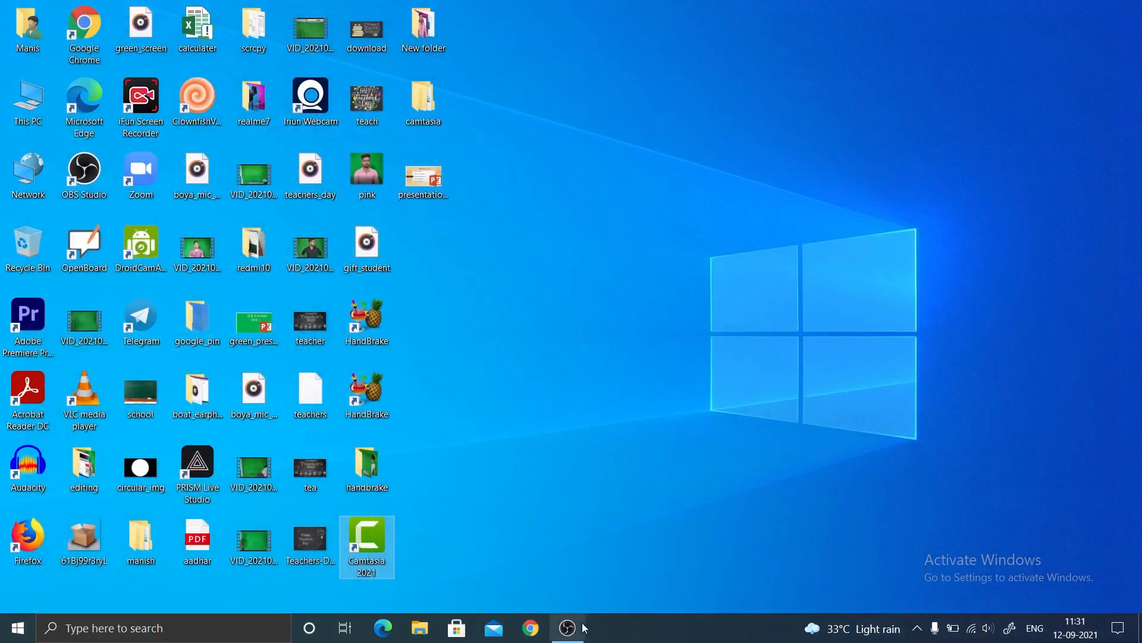
# - Switch to File Explorer and open the cam_tut production folder inside Documents\Camtasia
pyautogui.click(424, 632)
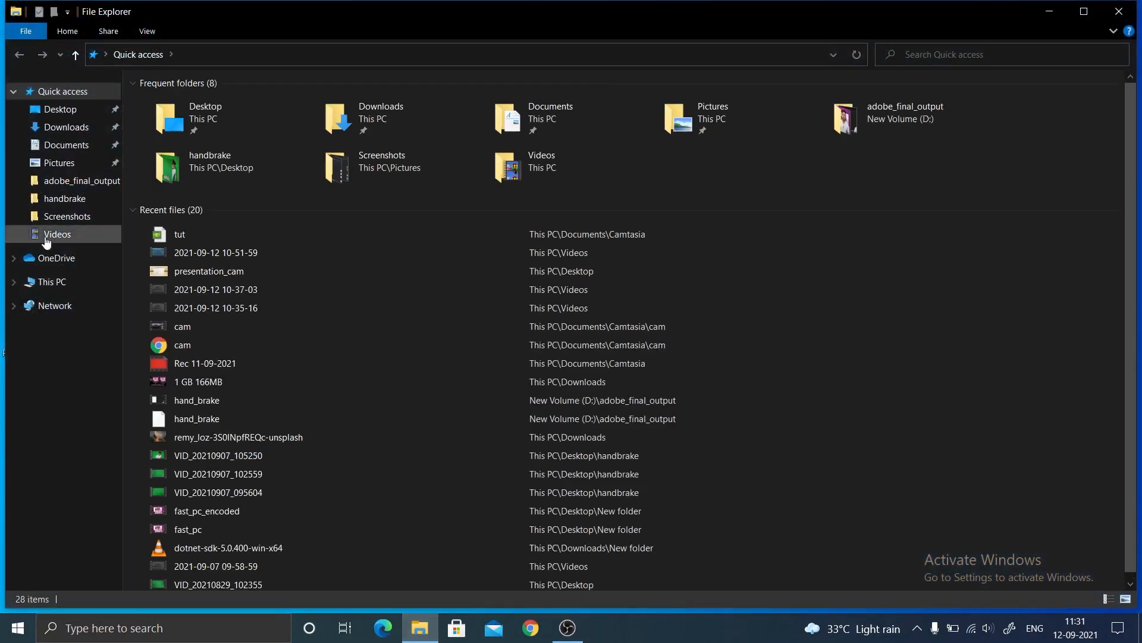
pyautogui.click(66, 145)
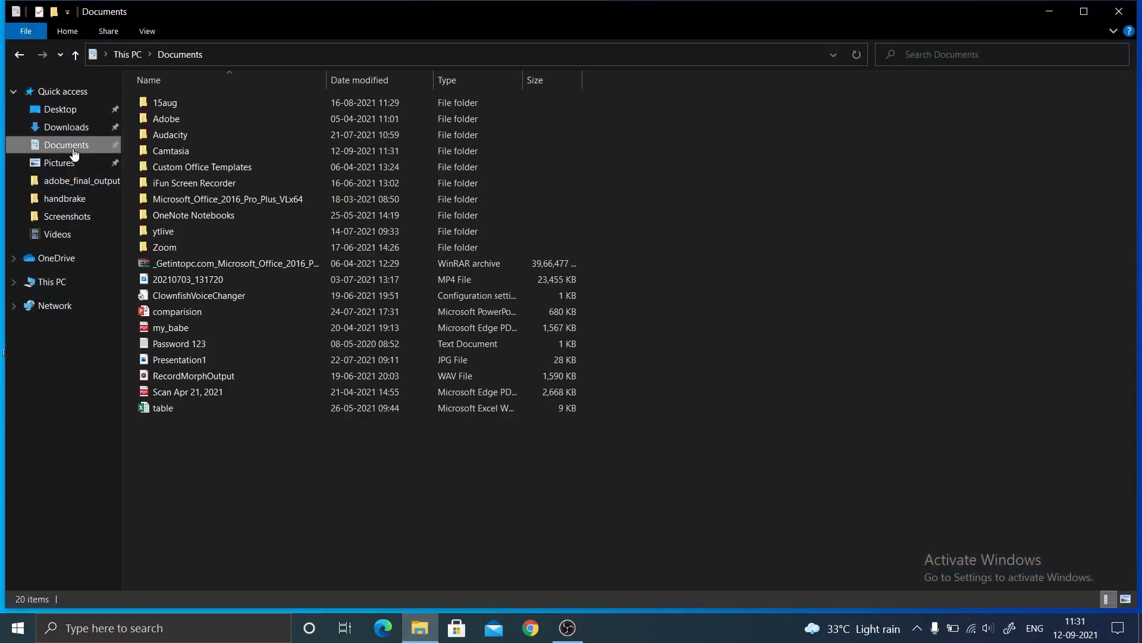
pyautogui.doubleClick(192, 152)
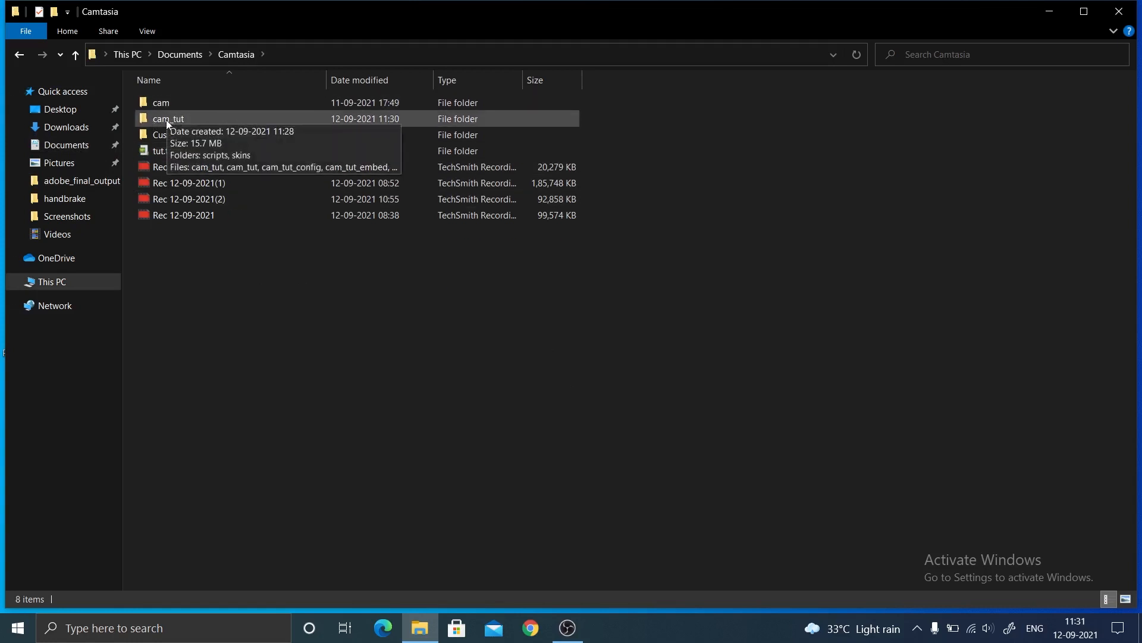
pyautogui.doubleClick(205, 121)
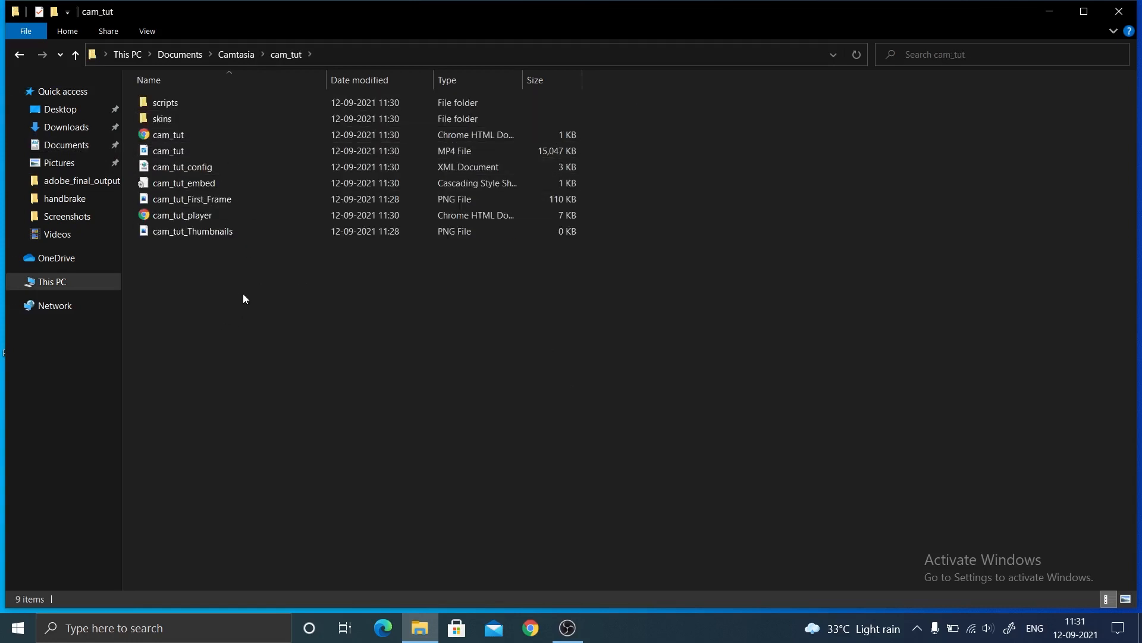
# - Open the cam_tut MP4 file with VLC media player and decline the player update
pyautogui.click(204, 150)
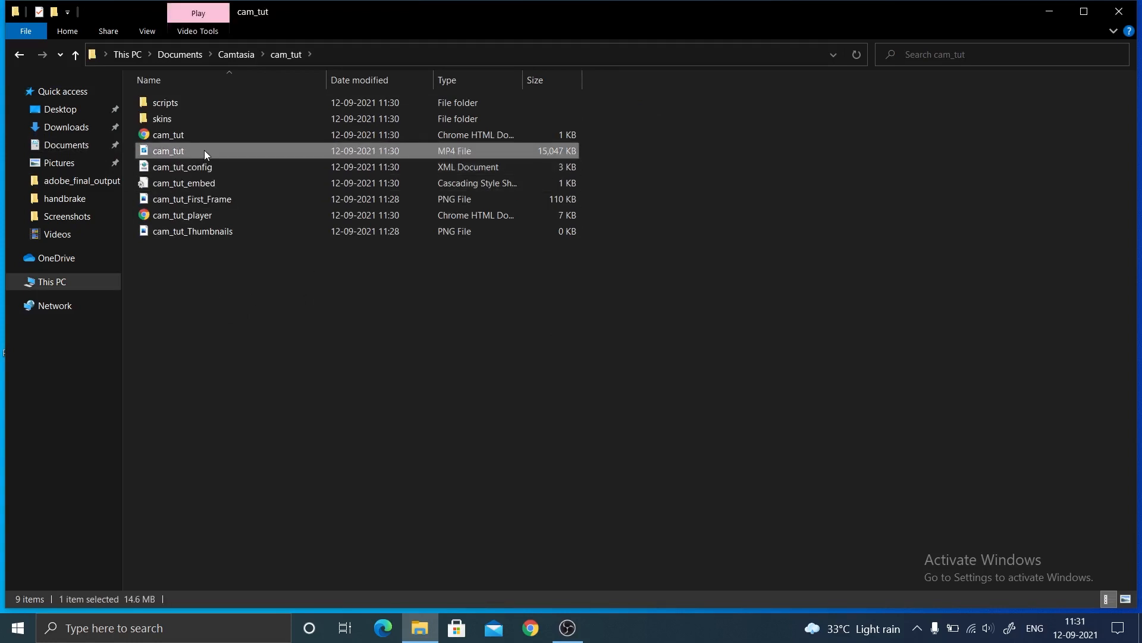
pyautogui.rightClick(205, 149)
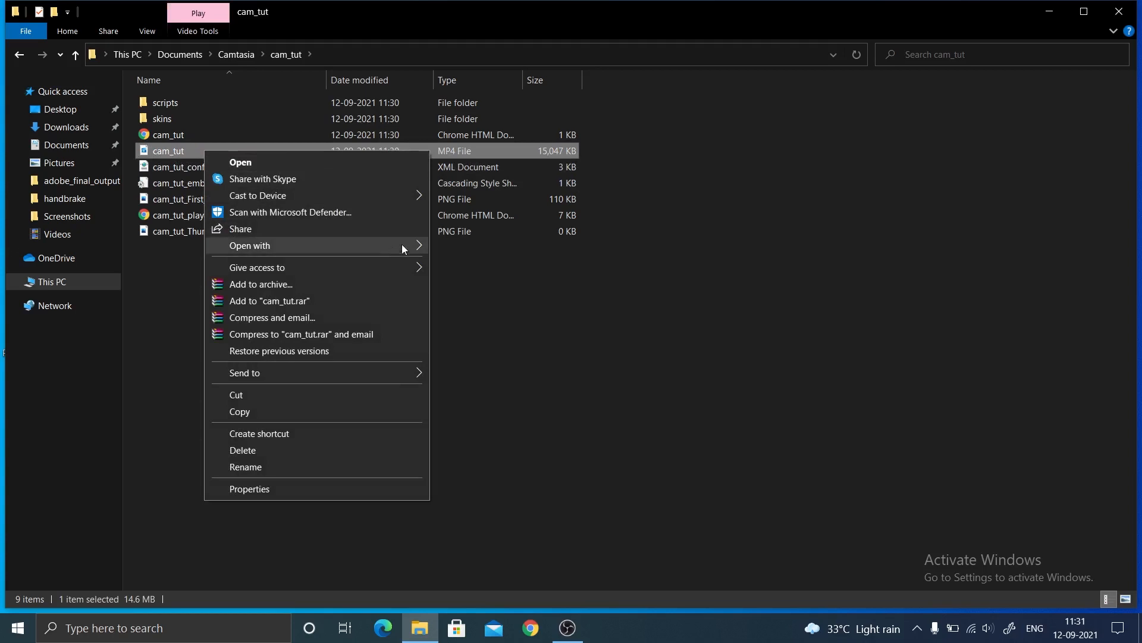
pyautogui.moveTo(402, 245)
pyautogui.click(600, 281)
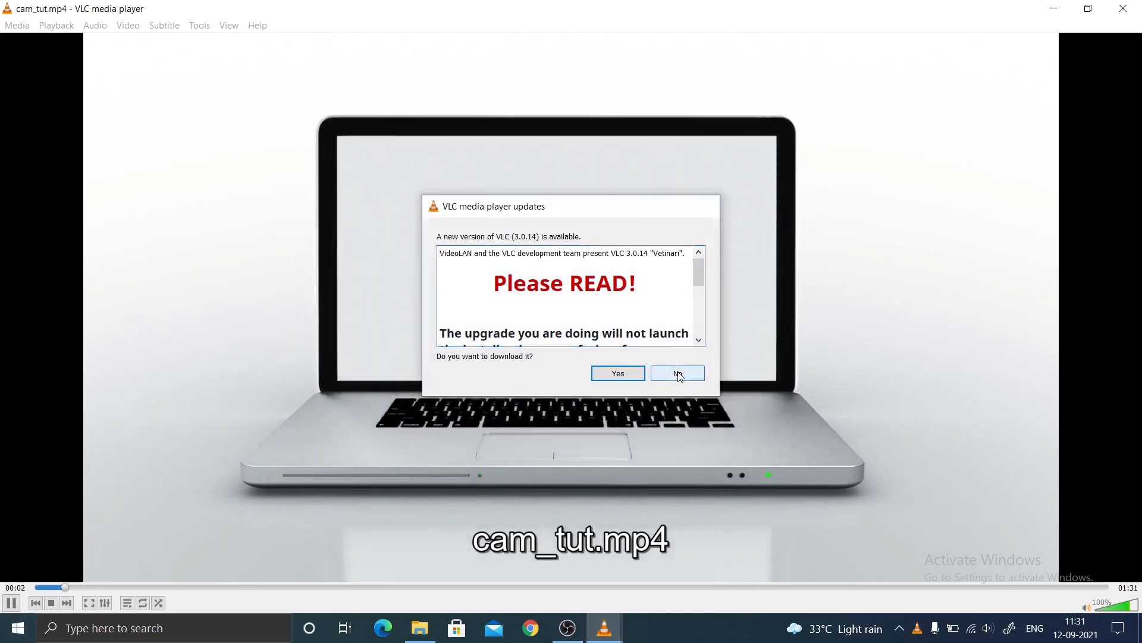
pyautogui.click(678, 374)
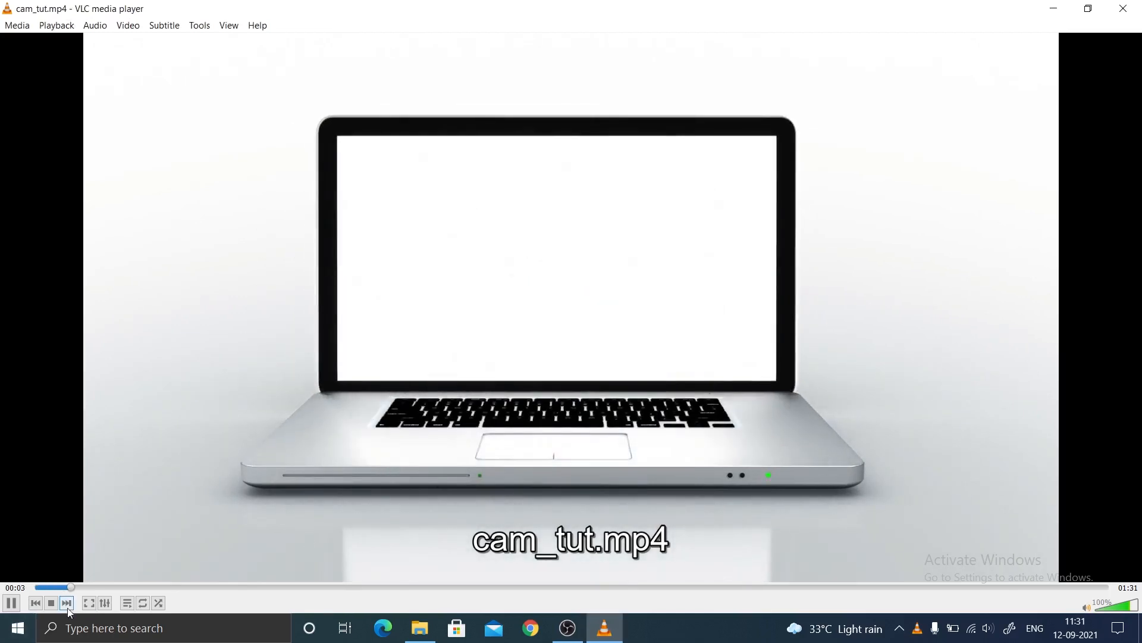
# - Play the exported video from its beginning and pause it at 00:19 to check the intro and lecture picture
pyautogui.click(36, 588)
pyautogui.click(10, 602)
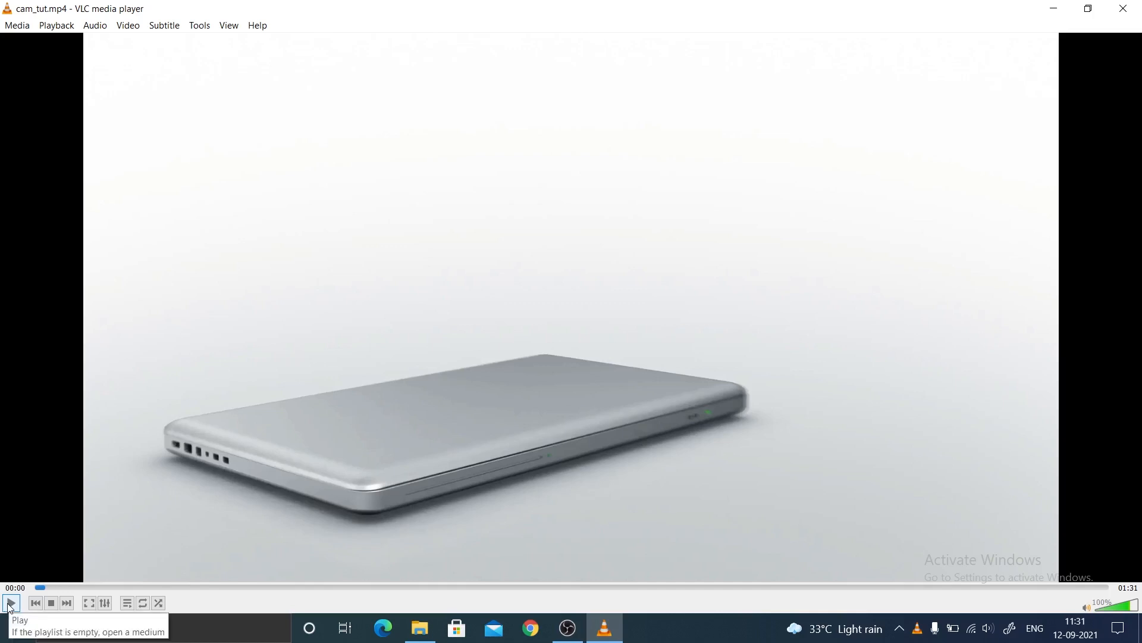
pyautogui.click(10, 603)
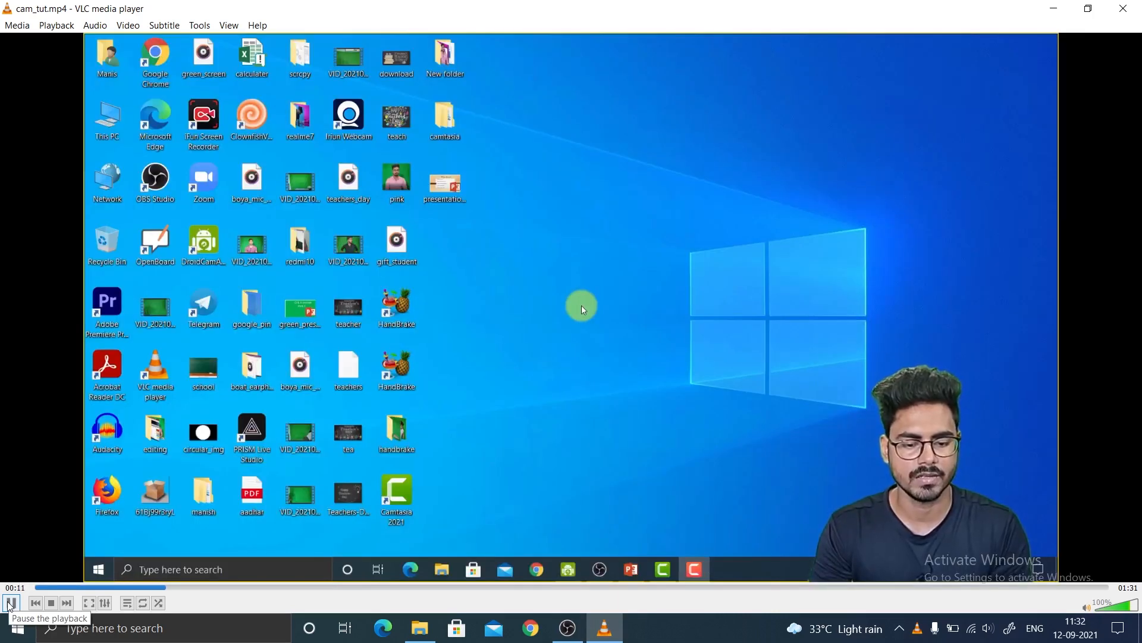
pyautogui.click(10, 604)
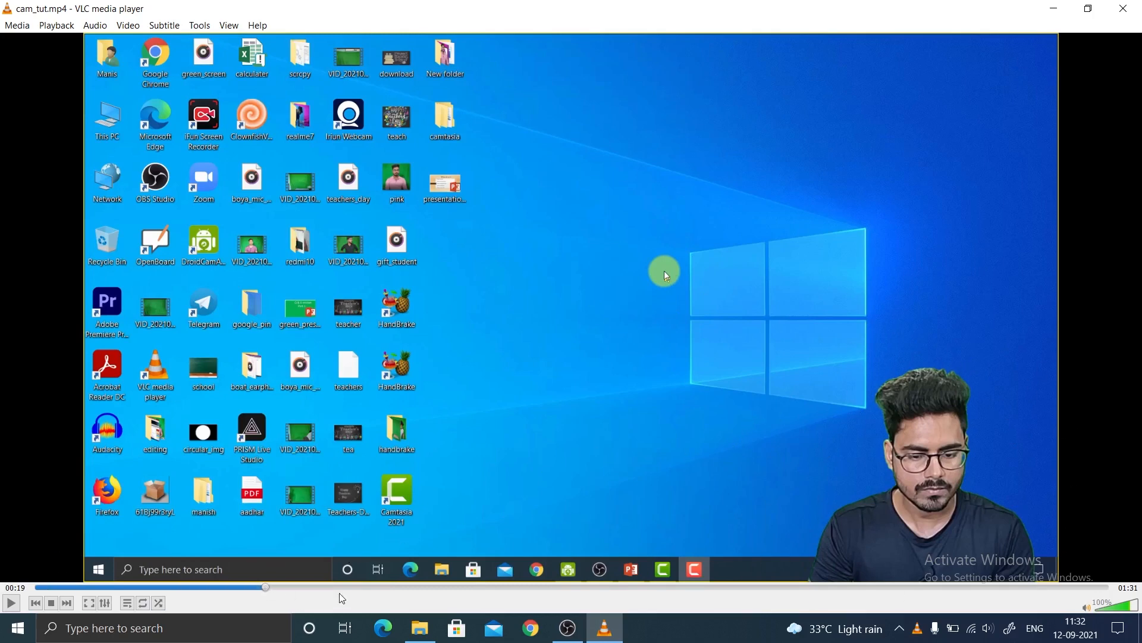
# - Skim the rest of the exported lecture from 00:26 through 00:45, 01:02 and 01:06 to 01:19
pyautogui.click(343, 588)
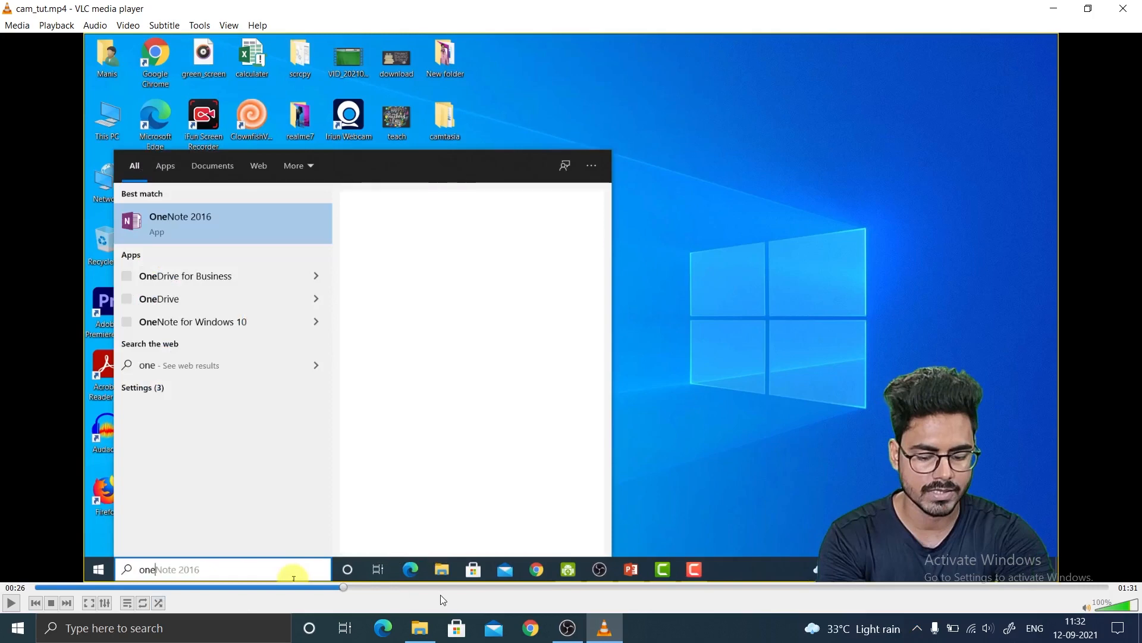
pyautogui.click(490, 588)
pyautogui.click(575, 588)
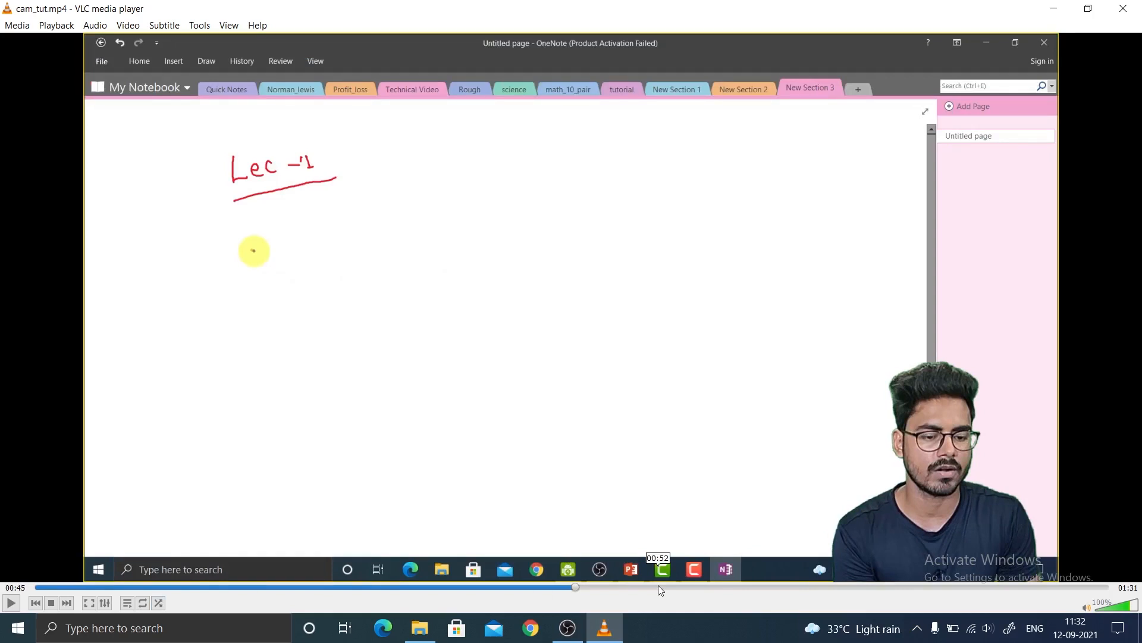
pyautogui.click(658, 588)
pyautogui.click(744, 588)
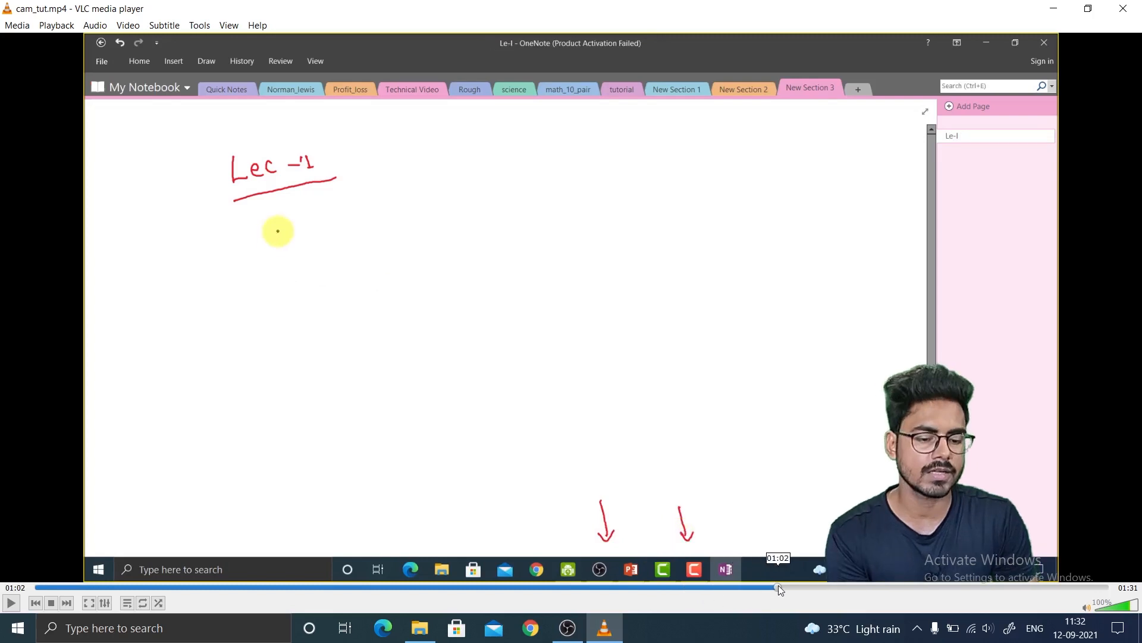
pyautogui.click(815, 587)
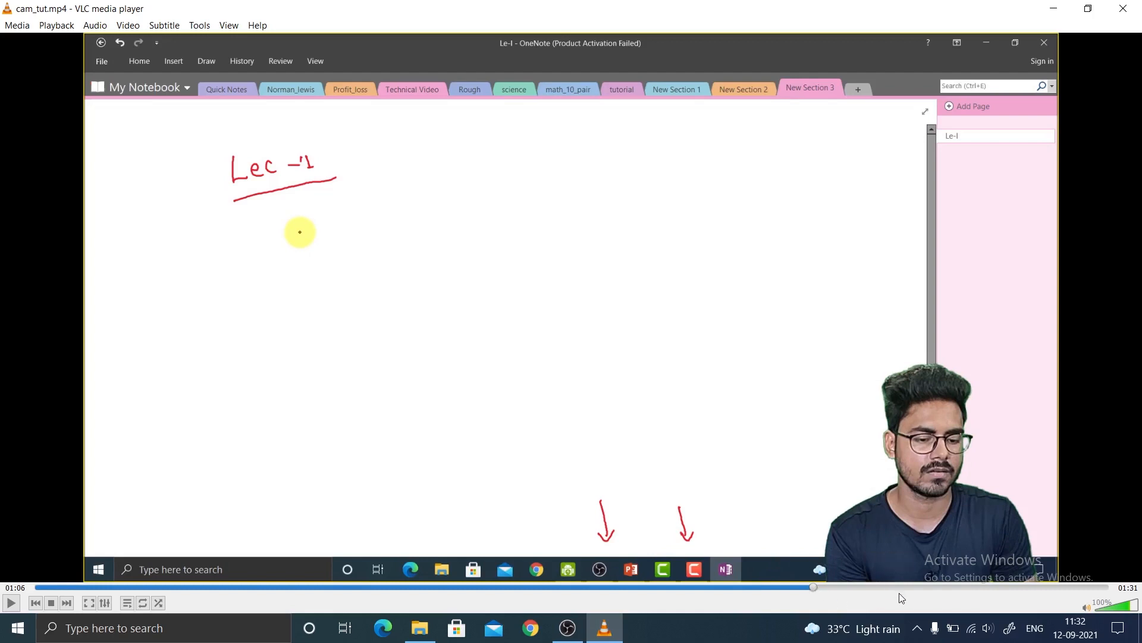
pyautogui.click(969, 588)
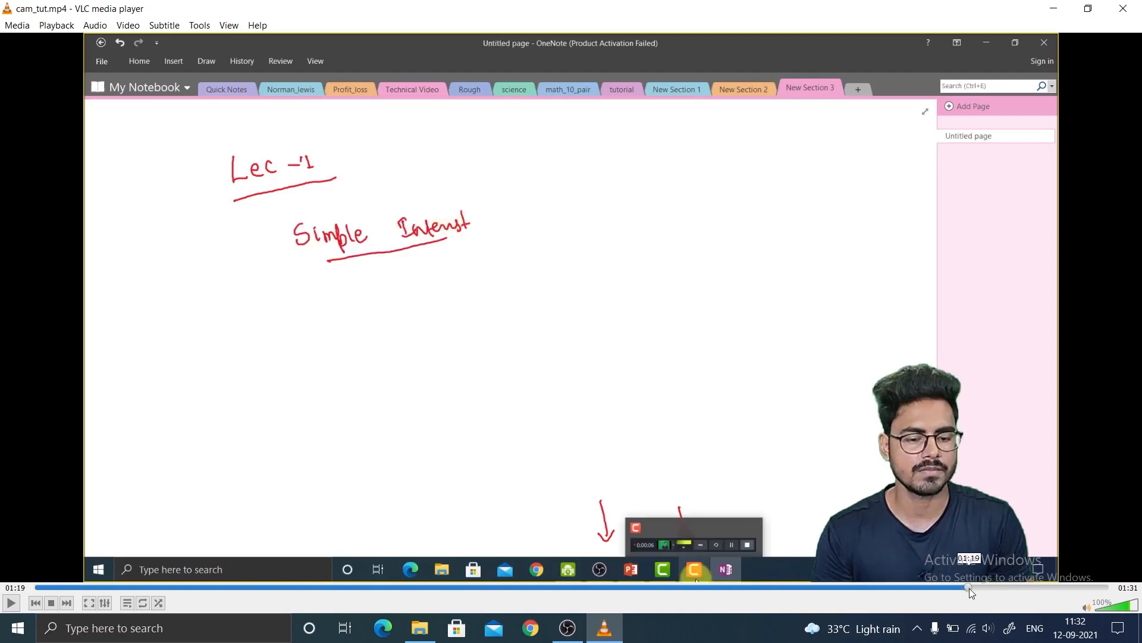